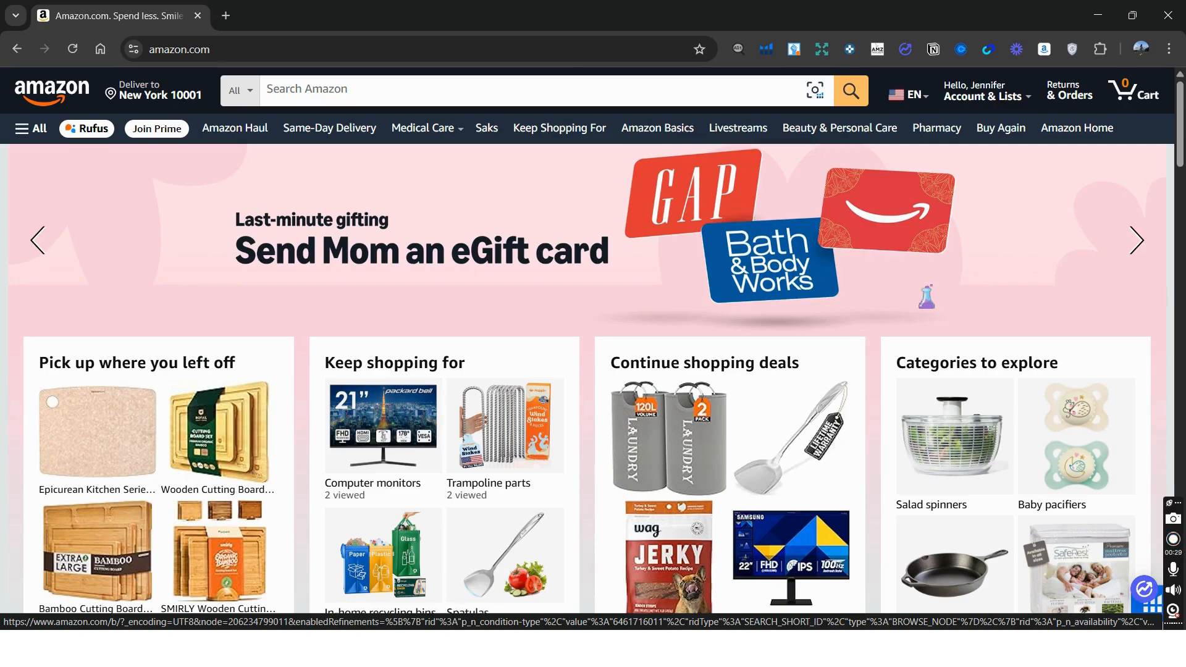
{"action": "left_click", "coordinate": [922, 295]}
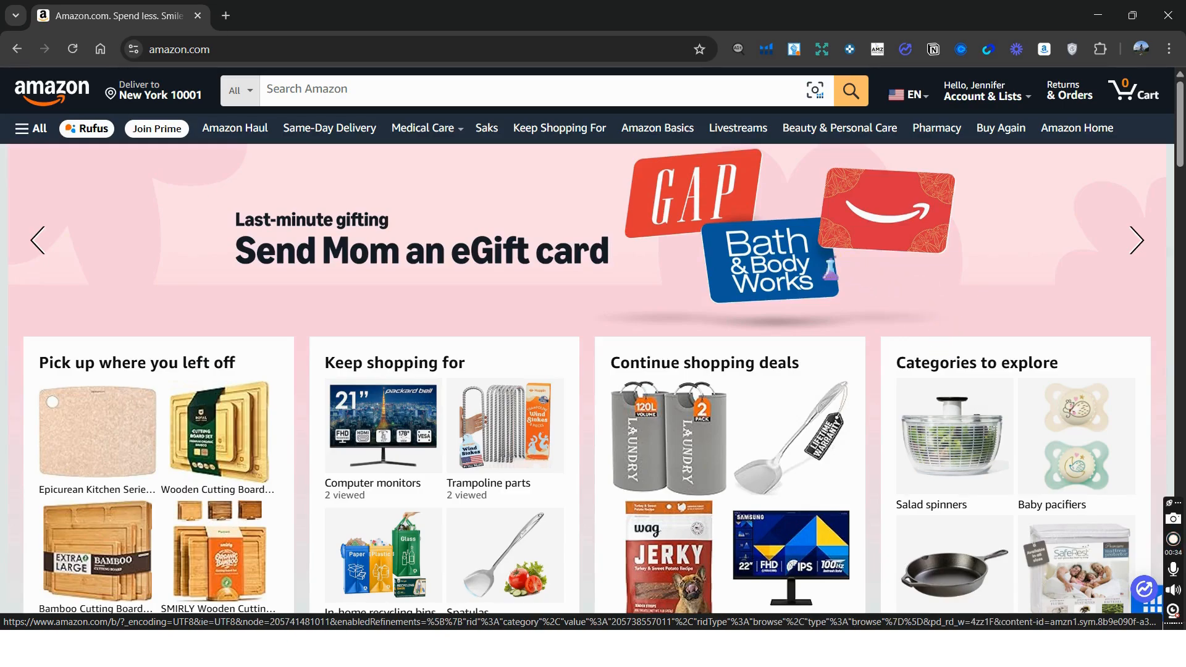
{"action": "left_click", "coordinate": [214, 58]}
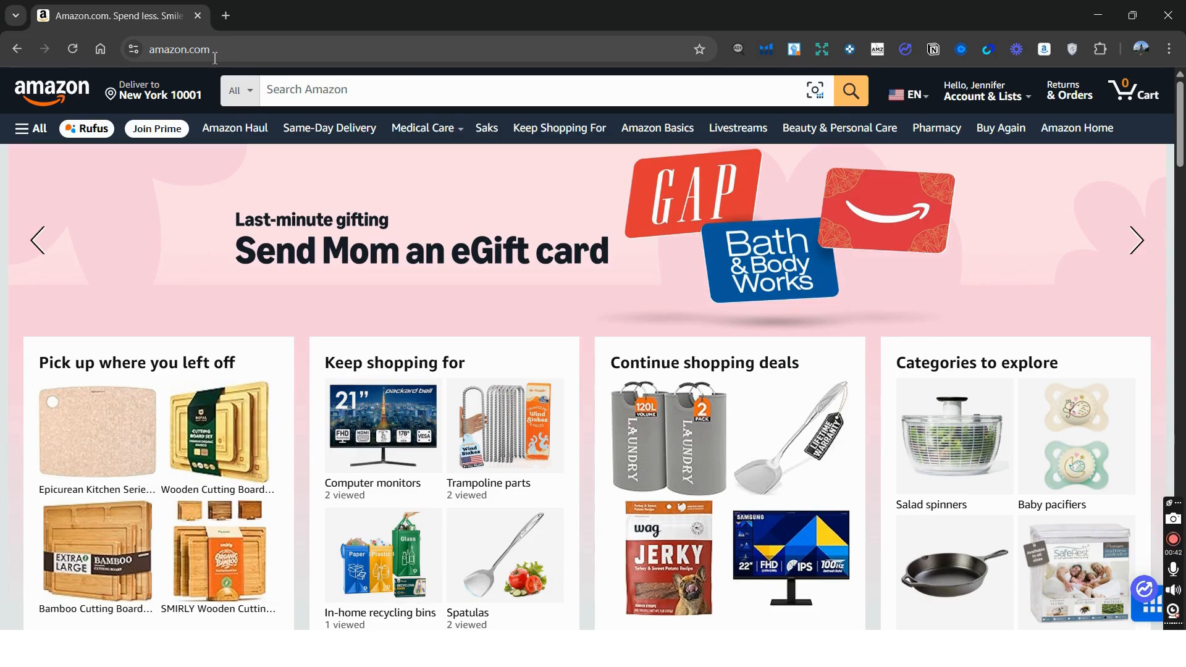
{"action": "left_click", "coordinate": [202, 57]}
{"action": "left_click", "coordinate": [155, 91]}
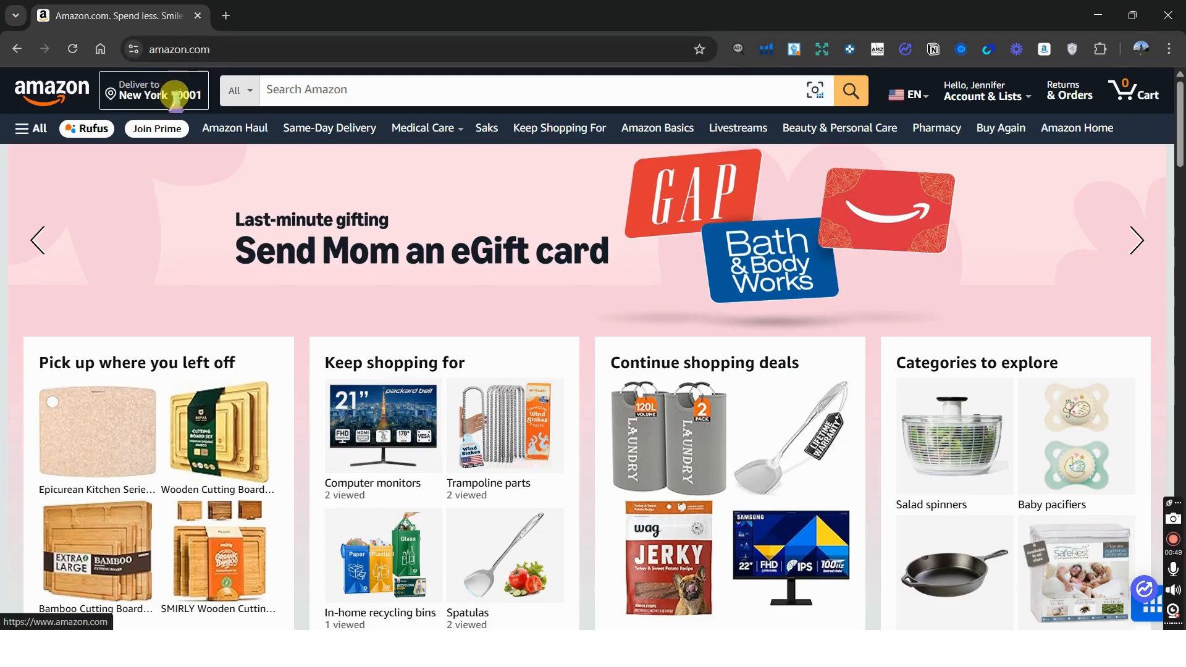
Search Amazon in All Departments for "wooden cutting board".
{"action": "left_click", "coordinate": [240, 90]}
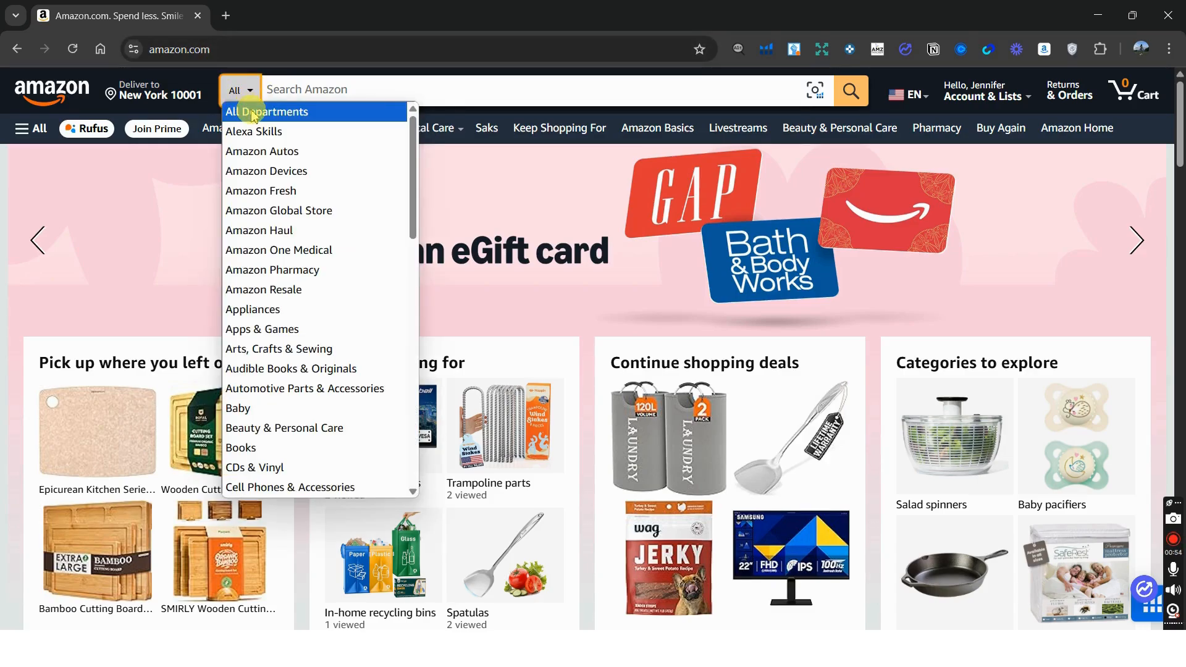
{"action": "left_click", "coordinate": [254, 113]}
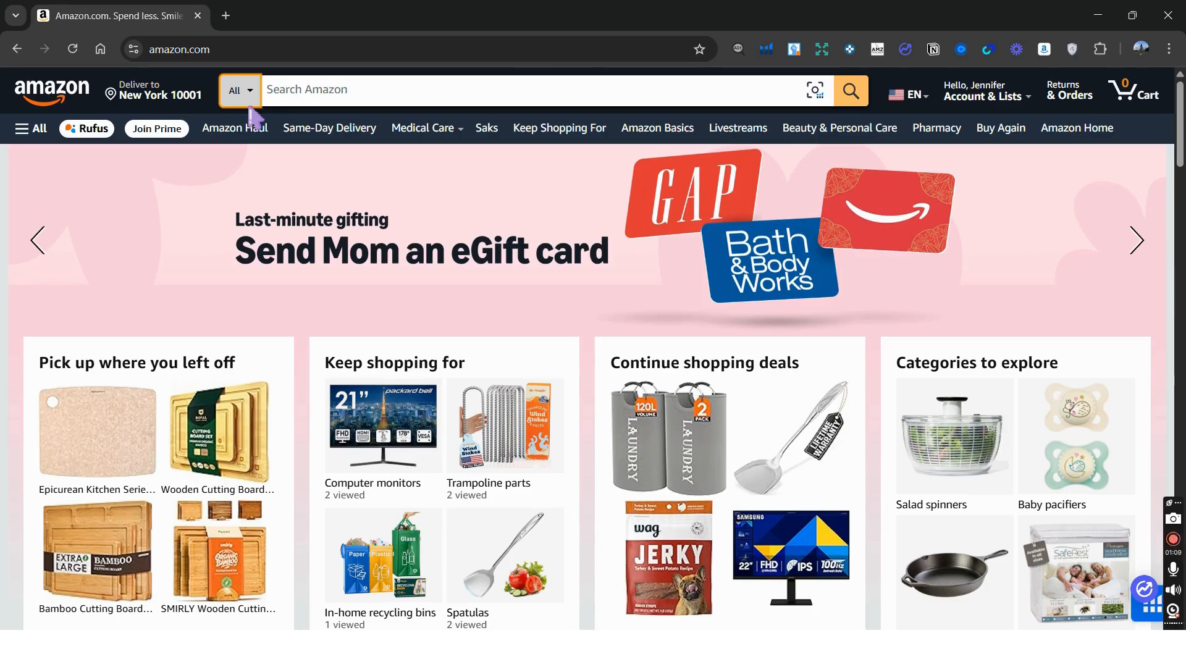
{"action": "left_click", "coordinate": [554, 91]}
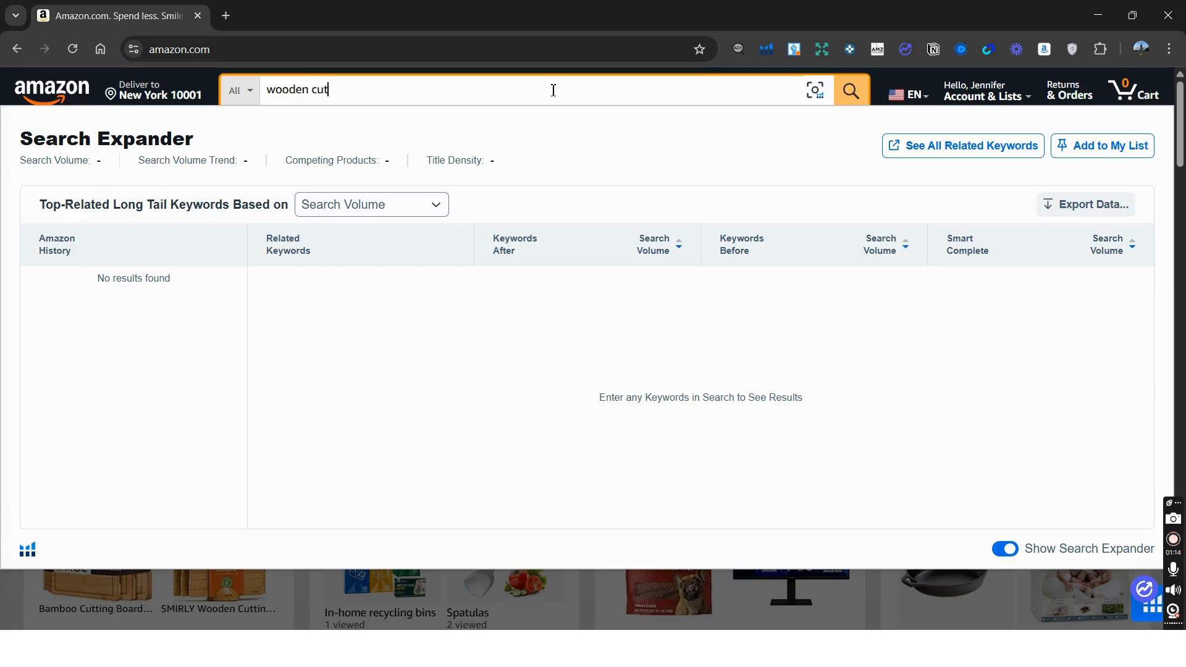
{"action": "type", "text": "wooden cutting boat"}
{"action": "key", "text": "BackSpace"}
{"action": "type", "text": "rd"}
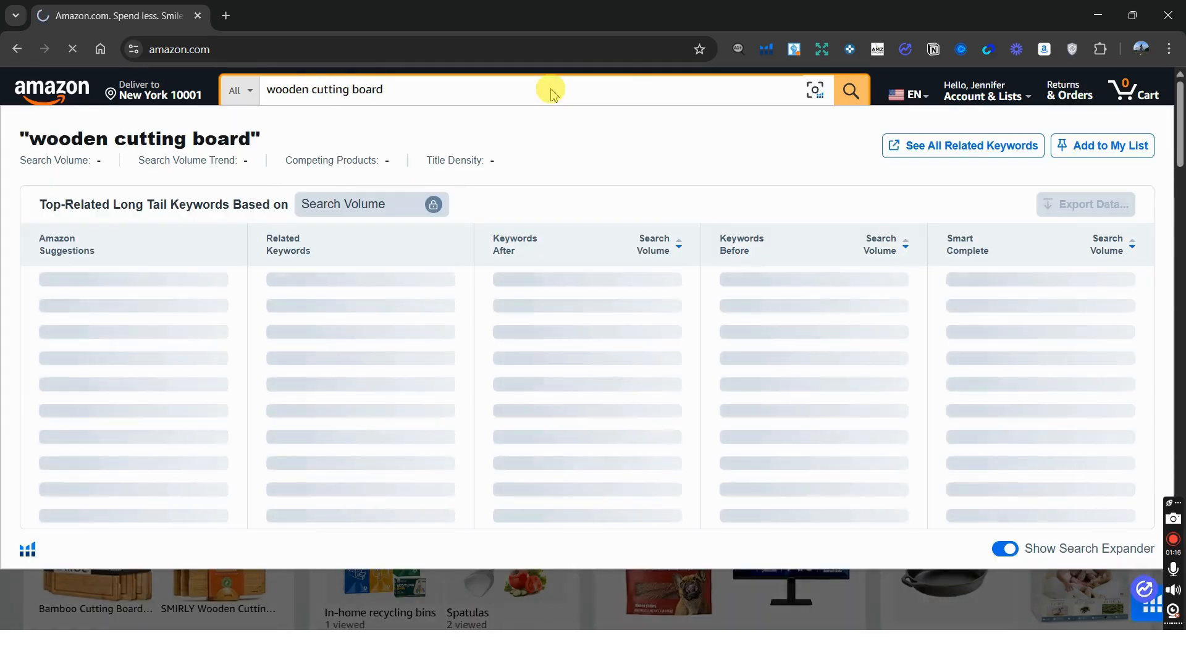
{"action": "key", "text": "Return"}
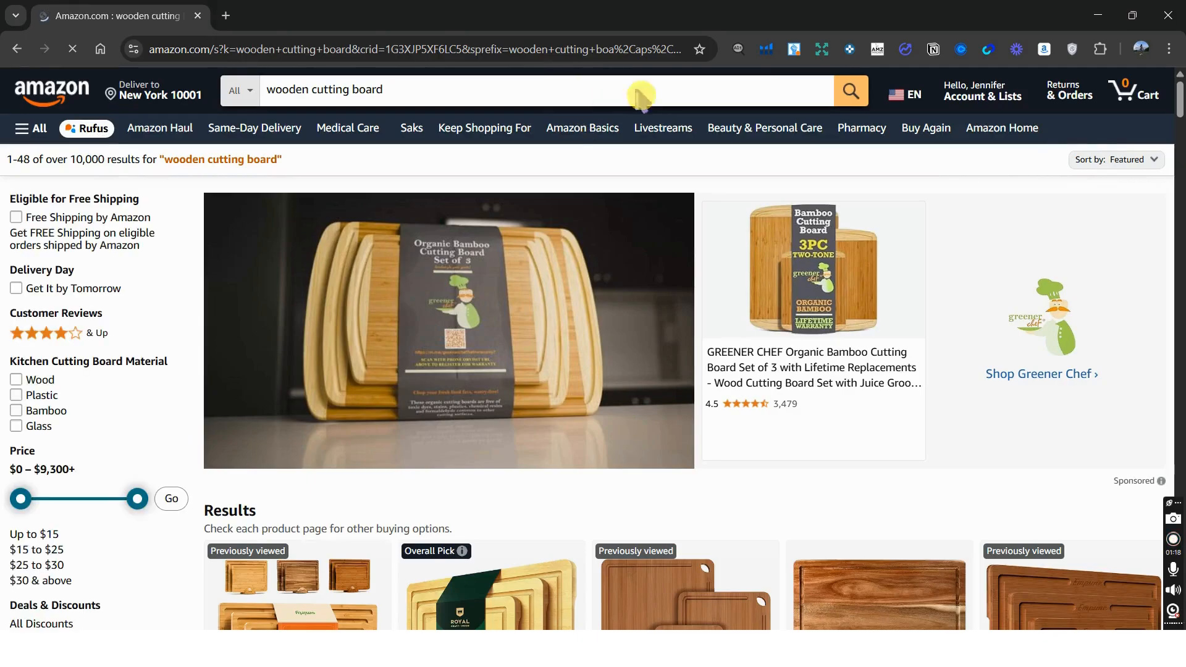
Run Xray Amazon Product Research on the search results and apply the filter that hides sponsored products.
{"action": "left_click", "coordinate": [769, 52]}
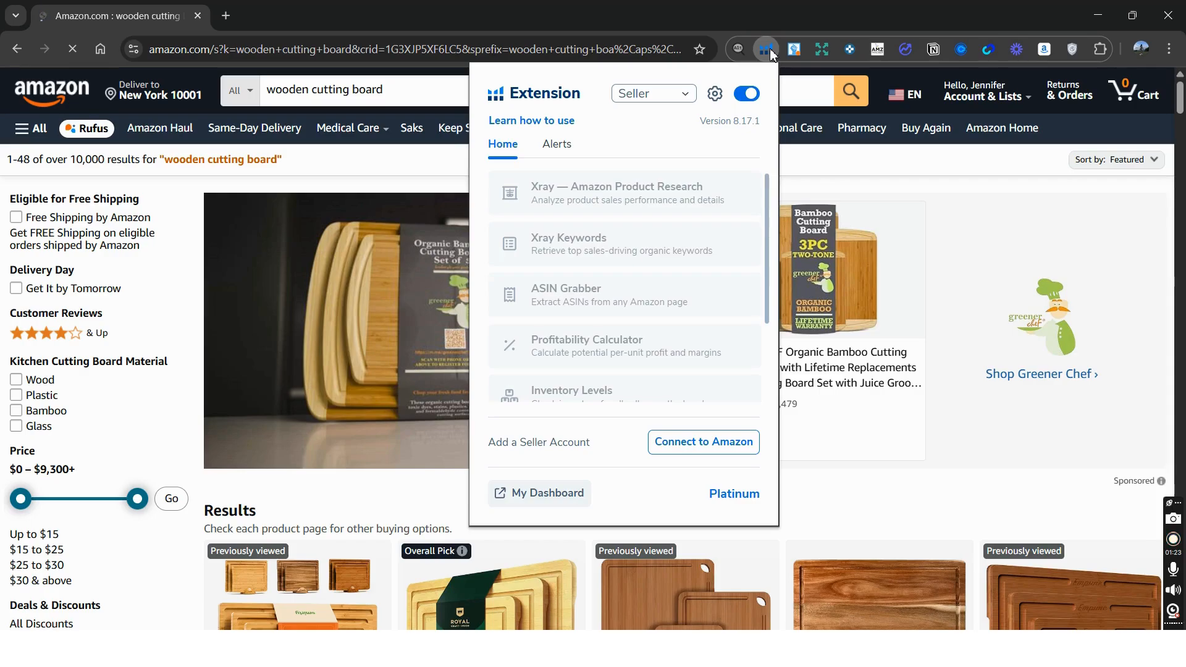
{"action": "left_click", "coordinate": [605, 203]}
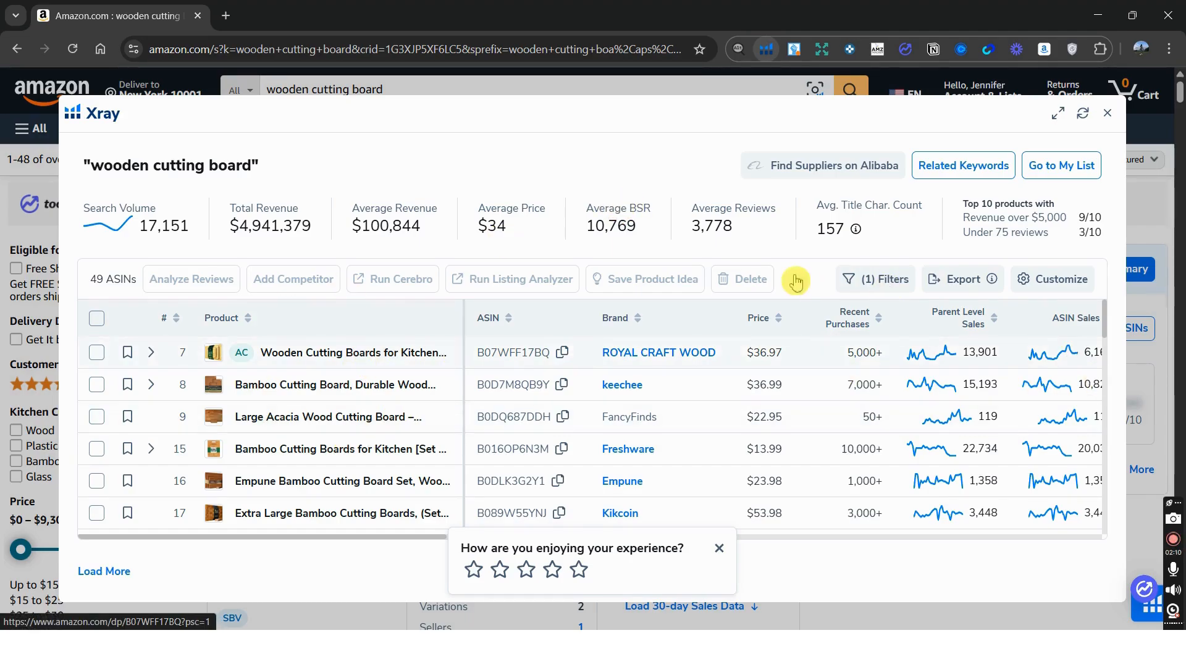
{"action": "left_click", "coordinate": [874, 289]}
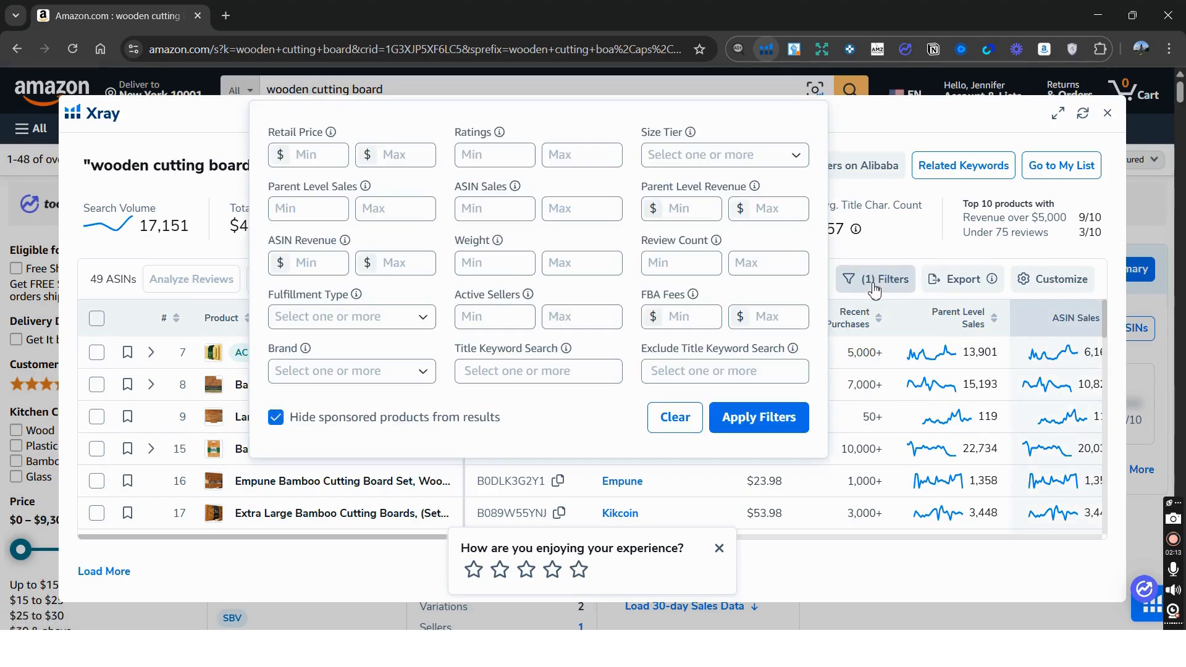
{"action": "left_click", "coordinate": [304, 427]}
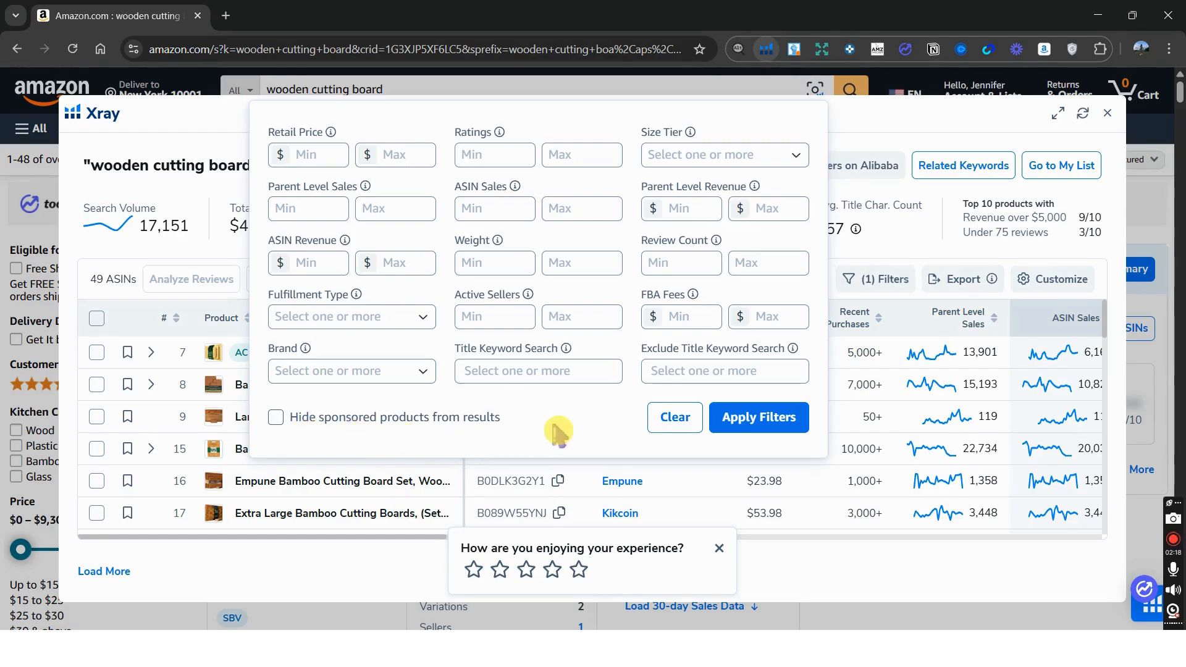
{"action": "left_click", "coordinate": [276, 429]}
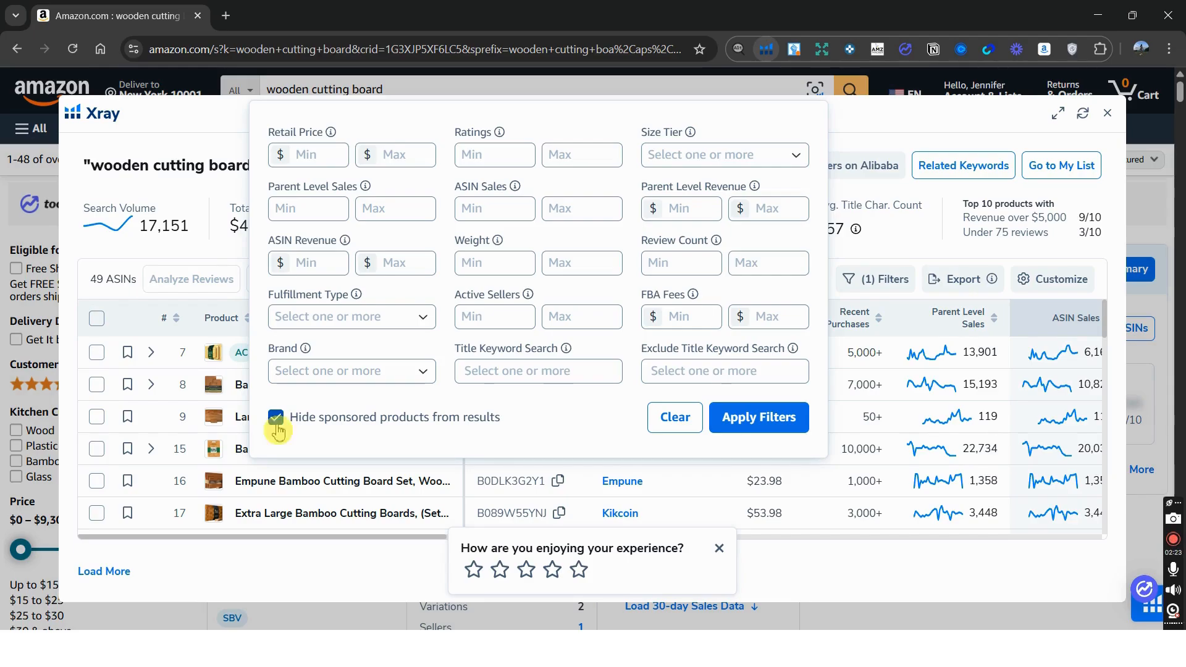
{"action": "left_click", "coordinate": [761, 421]}
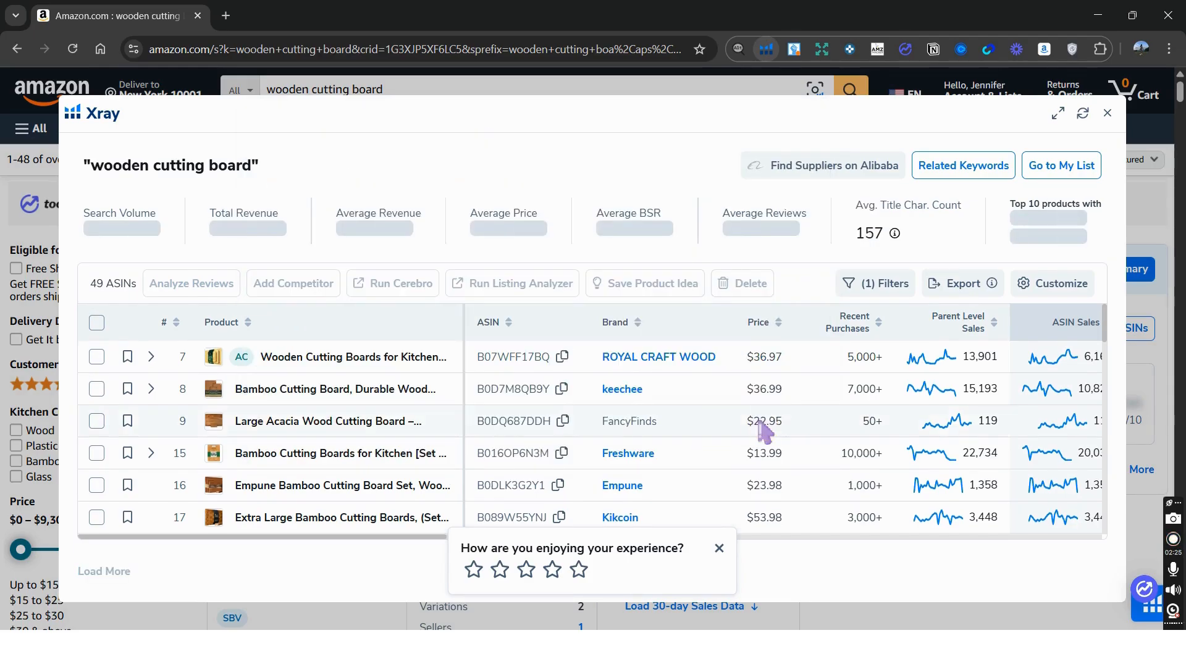
{"action": "left_click", "coordinate": [719, 549]}
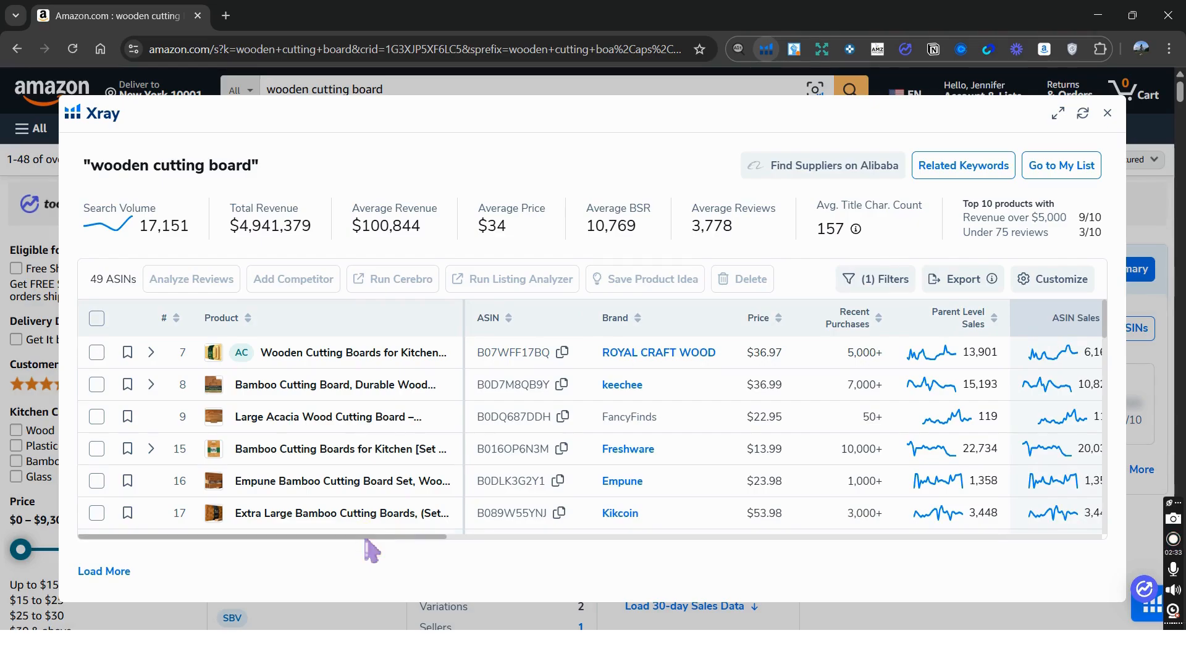
Sort the Xray product list by Parent Level Revenue, highest first.
{"action": "left_click_drag", "start_coordinate": [366, 540], "coordinate": [382, 539]}
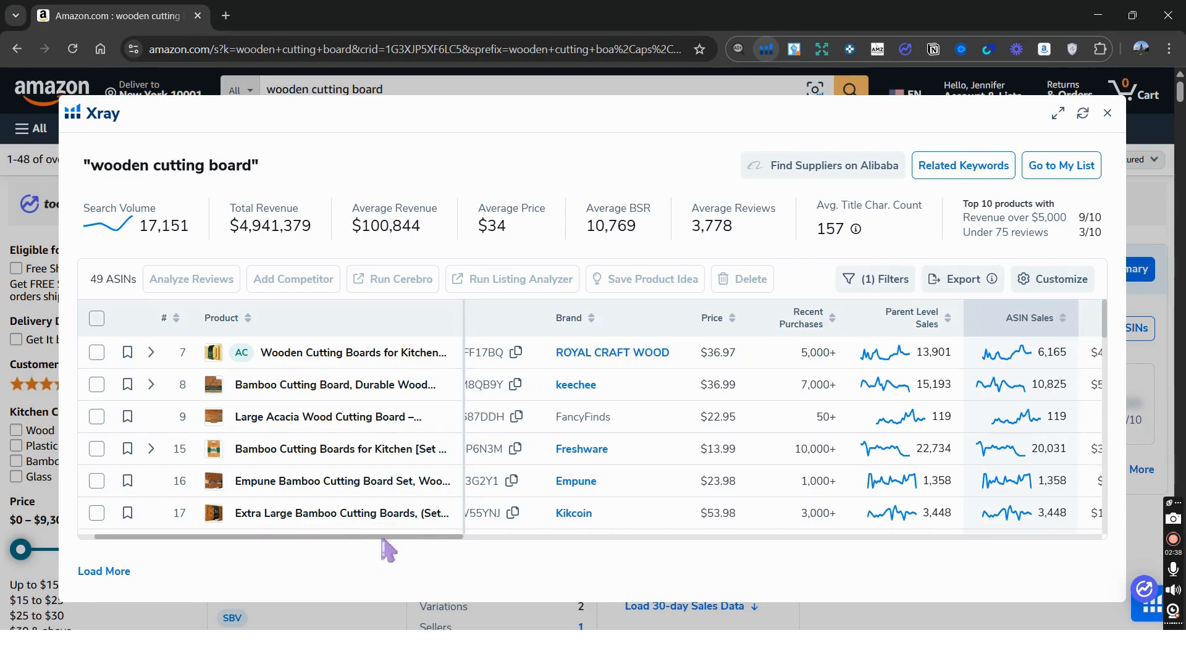
{"action": "left_click_drag", "start_coordinate": [383, 539], "coordinate": [529, 564]}
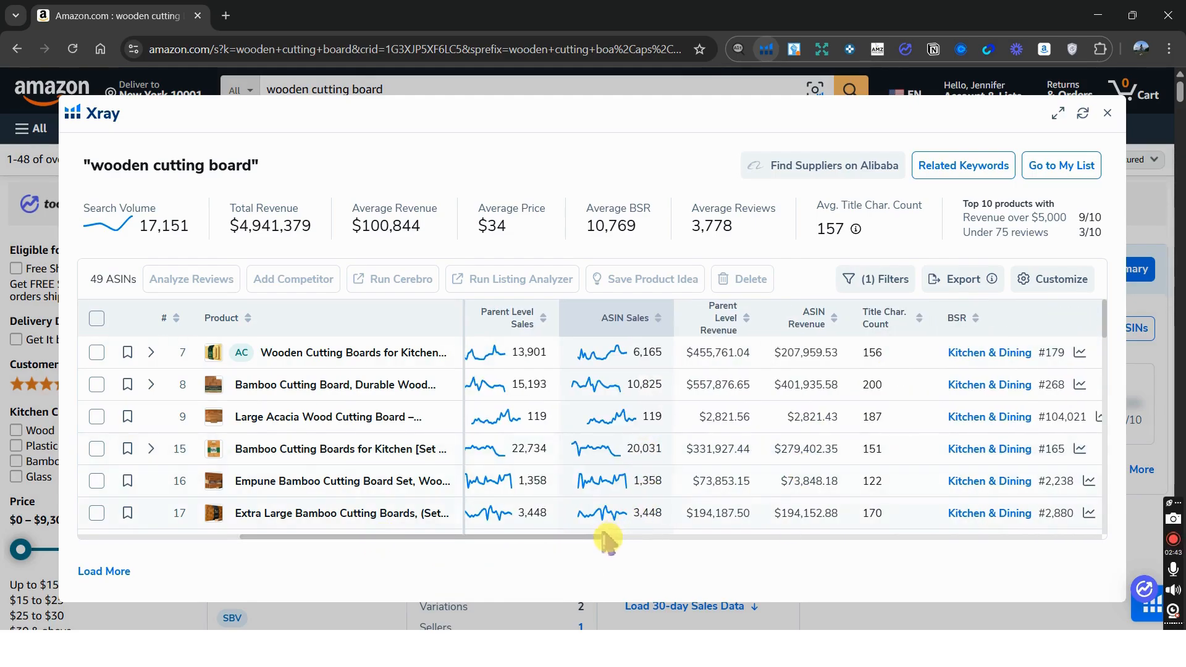
{"action": "mouse_move", "coordinate": [599, 544]}
{"action": "left_mouse_down"}
{"action": "mouse_move", "coordinate": [564, 546]}
{"action": "mouse_move", "coordinate": [580, 538]}
{"action": "left_mouse_up"}
{"action": "mouse_move", "coordinate": [791, 329]}
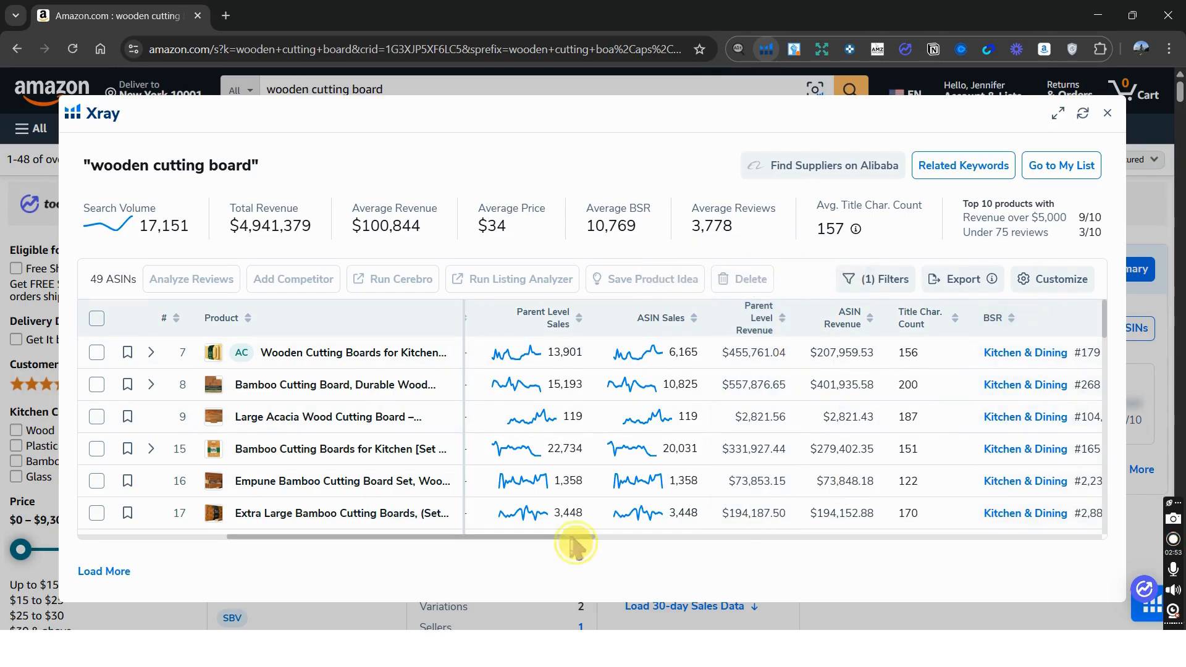
{"action": "left_click_drag", "start_coordinate": [572, 544], "coordinate": [526, 545]}
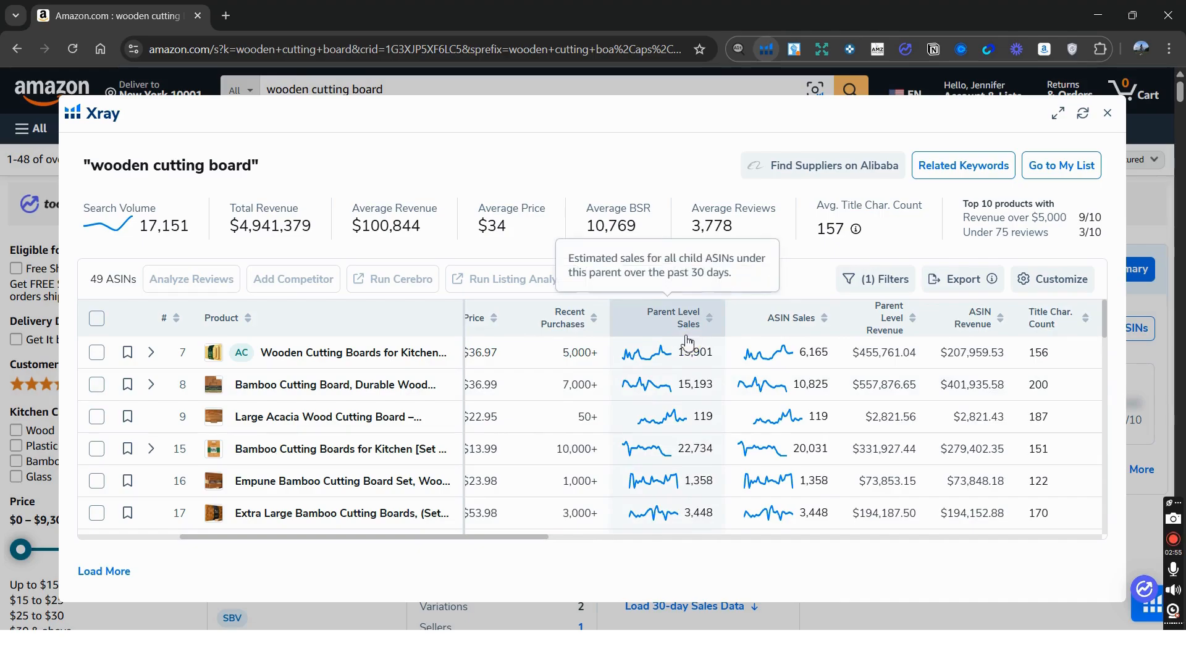
{"action": "left_click_drag", "start_coordinate": [480, 541], "coordinate": [517, 548]}
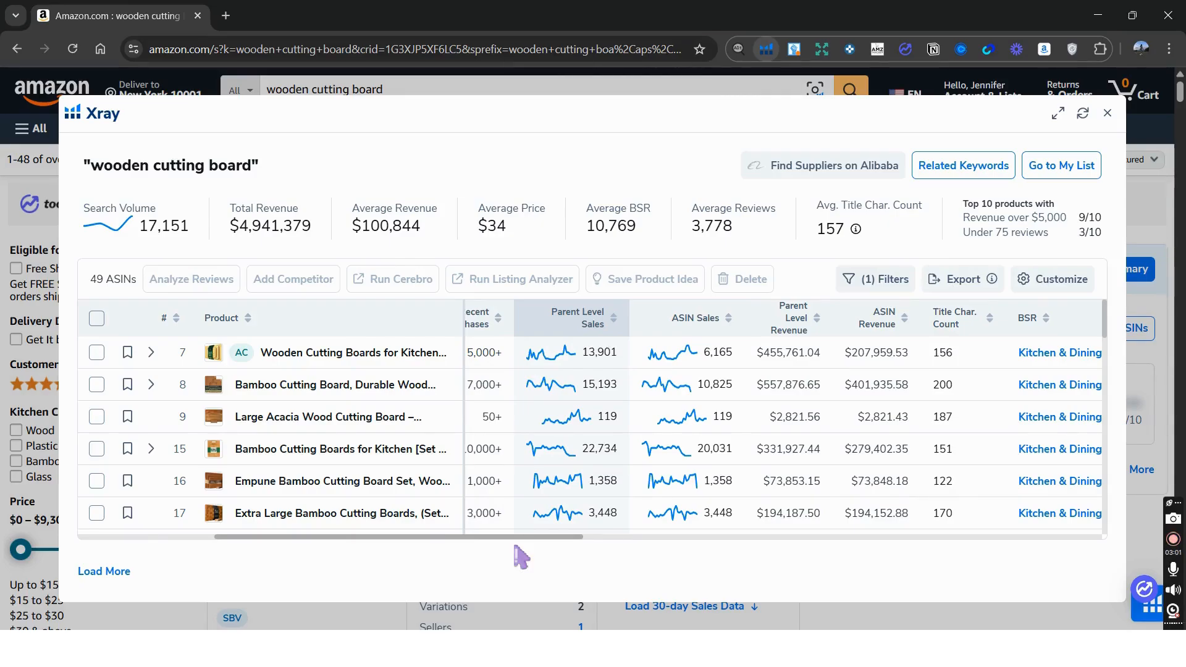
{"action": "scroll", "coordinate": [516, 546], "scroll_direction": "right", "scroll_amount": 3}
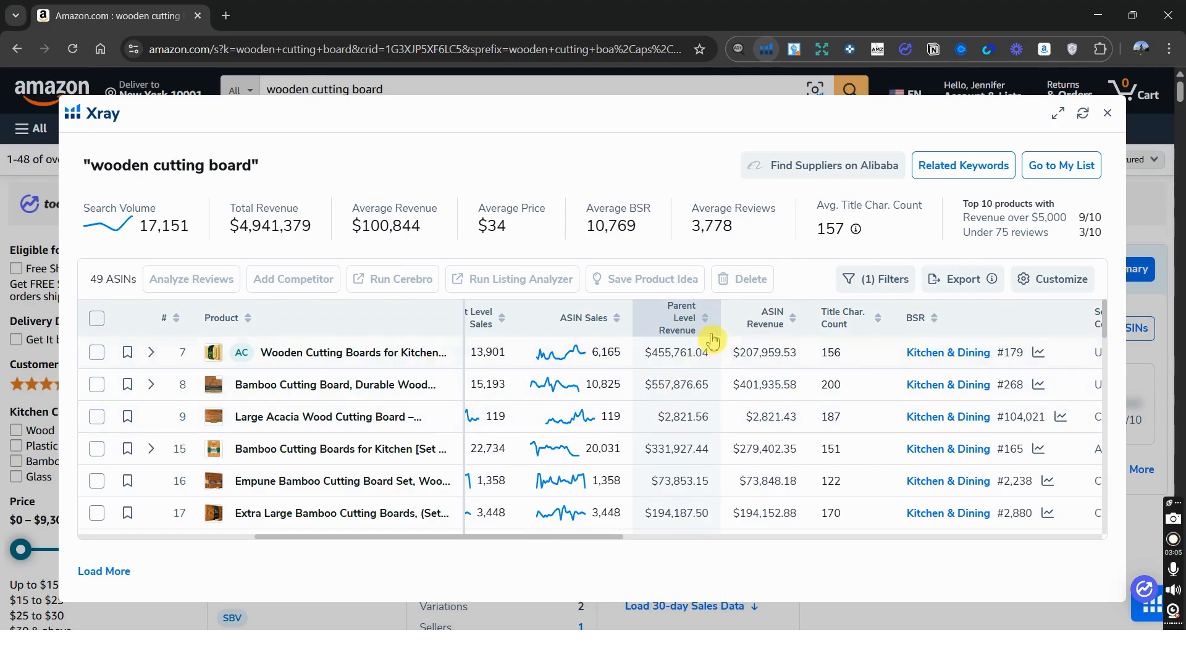
{"action": "left_click", "coordinate": [708, 332]}
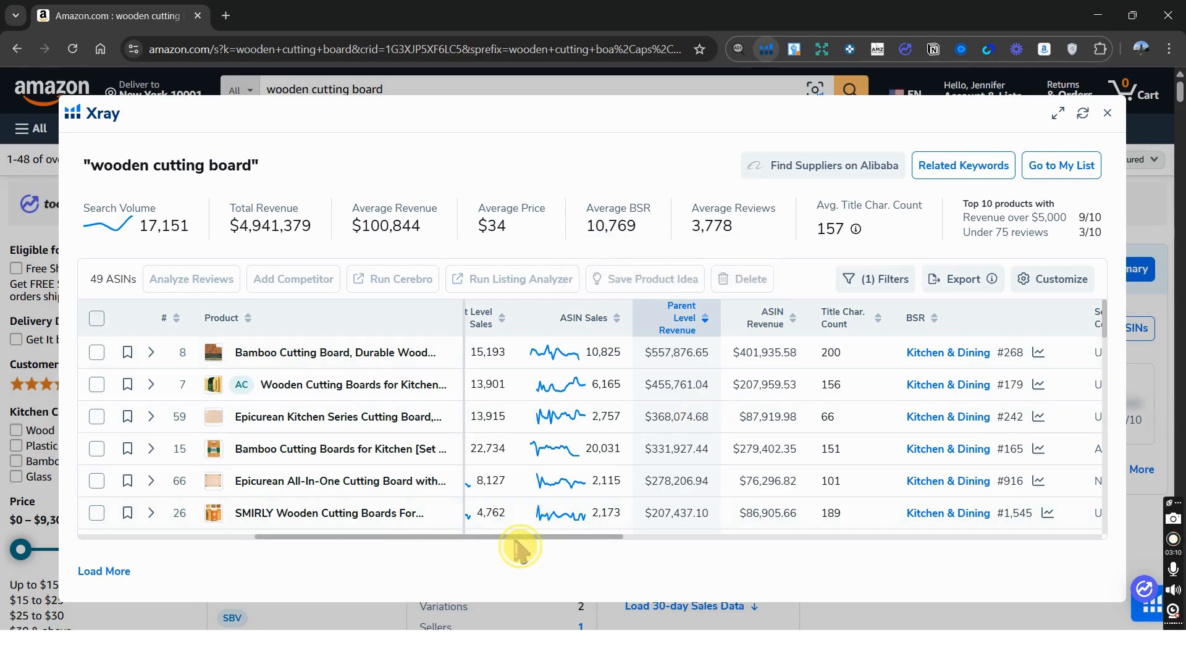
Check the product images and select the keechee bamboo board and the ROYAL CRAFT WOOD cutting board set in the Xray list.
{"action": "left_click_drag", "start_coordinate": [522, 537], "coordinate": [513, 538]}
{"action": "scroll", "coordinate": [250, 341], "scroll_direction": "down", "scroll_amount": 1}
{"action": "scroll", "coordinate": [250, 341], "scroll_direction": "up", "scroll_amount": 1}
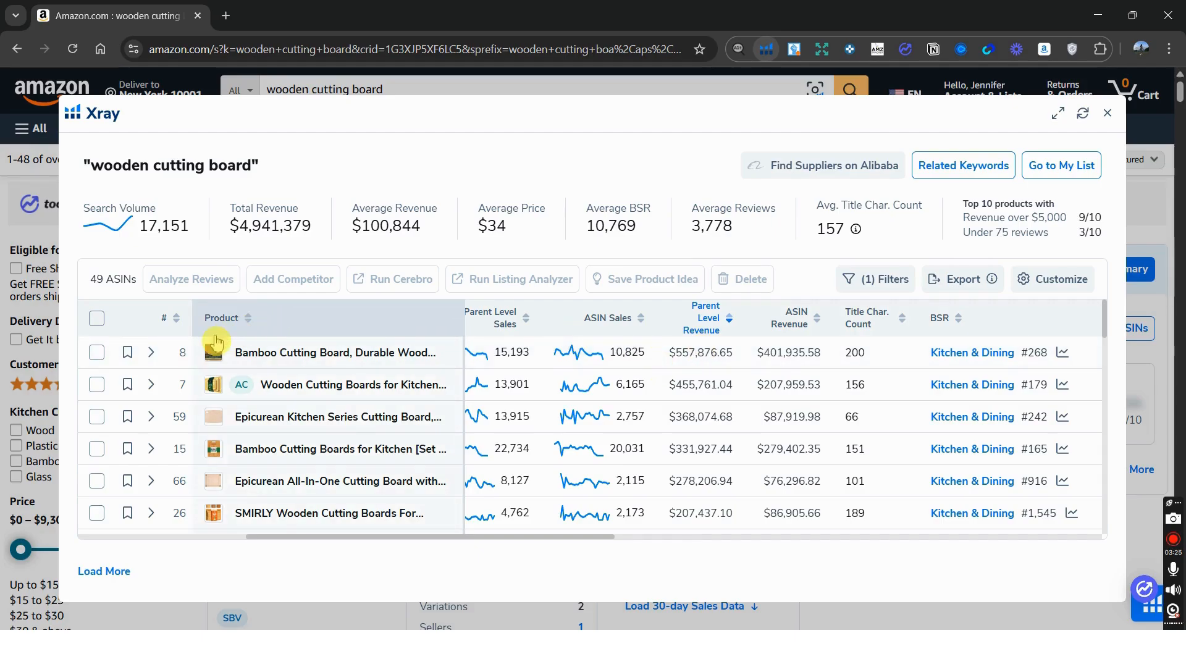
{"action": "mouse_move", "coordinate": [218, 357]}
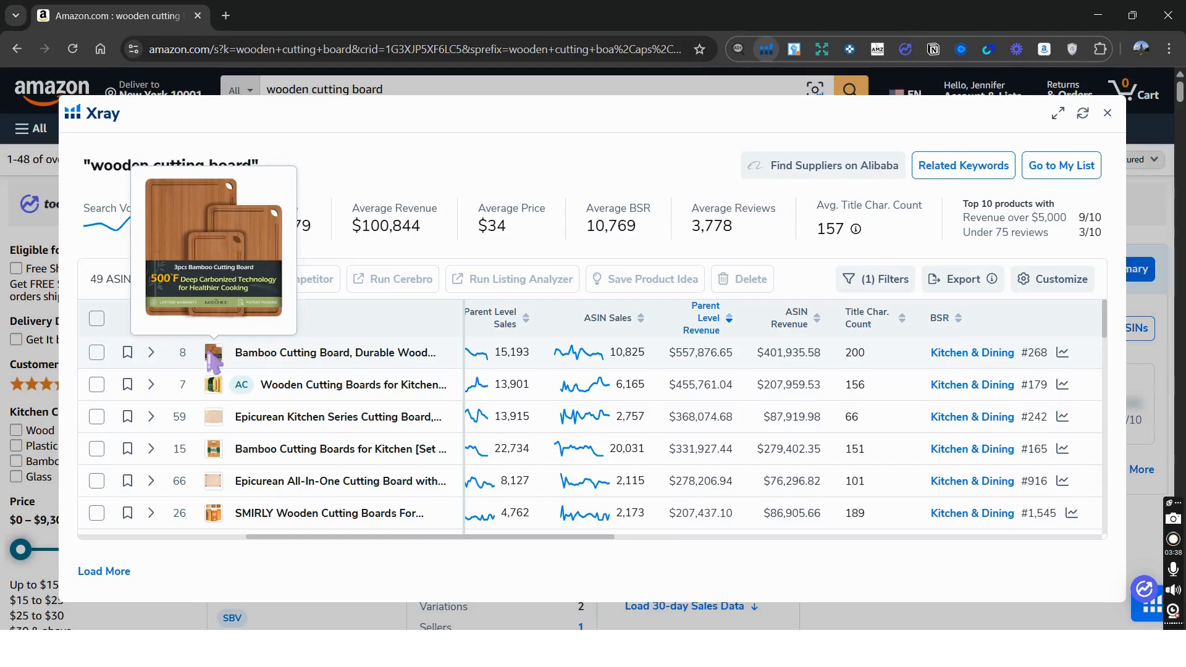
{"action": "left_click", "coordinate": [99, 356]}
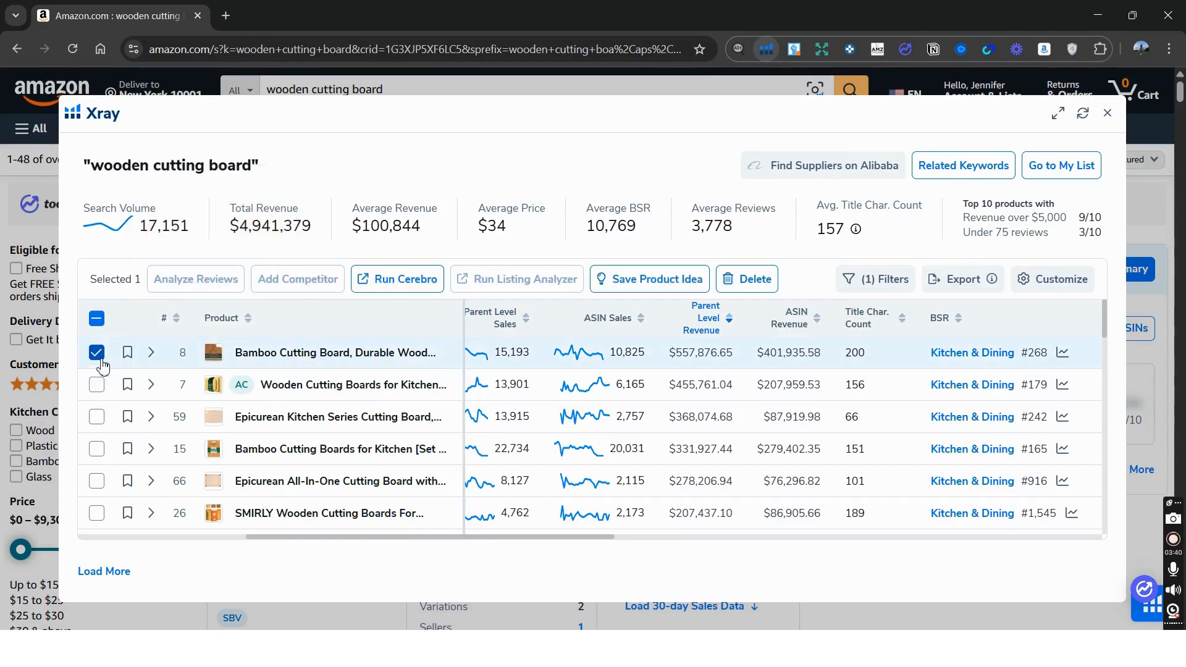
{"action": "mouse_move", "coordinate": [216, 386]}
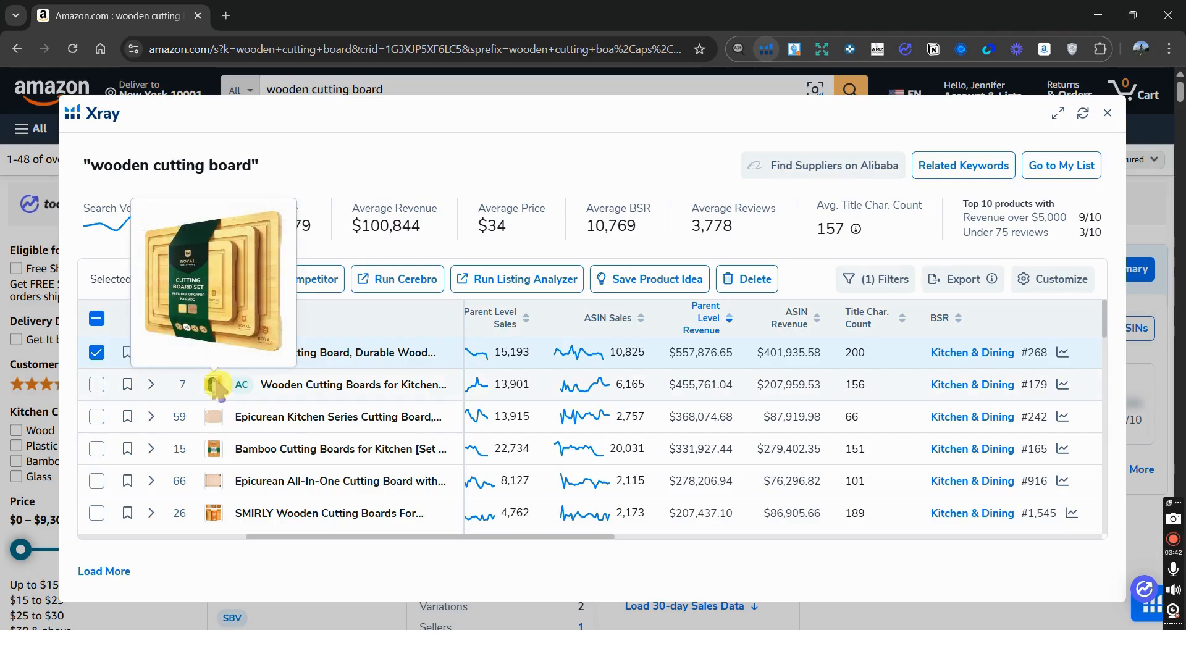
{"action": "left_click", "coordinate": [96, 384]}
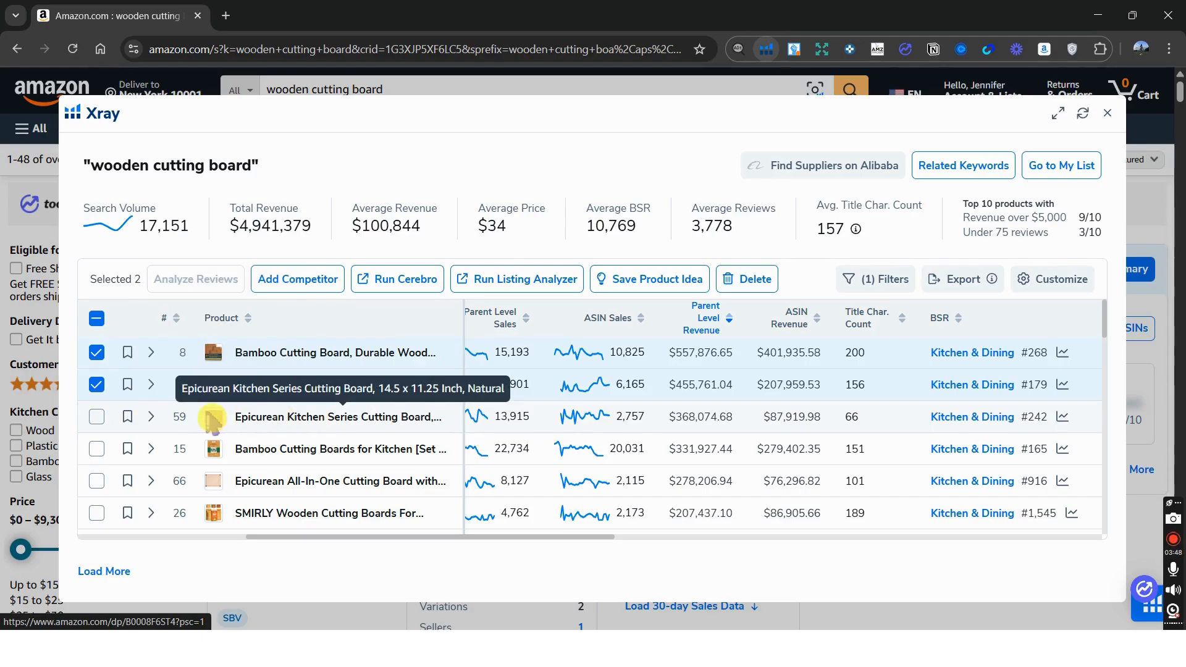
Open the Epicurean Kitchen Series Cutting Board listing in a new tab and examine its material and product details.
{"action": "right_click", "coordinate": [214, 415]}
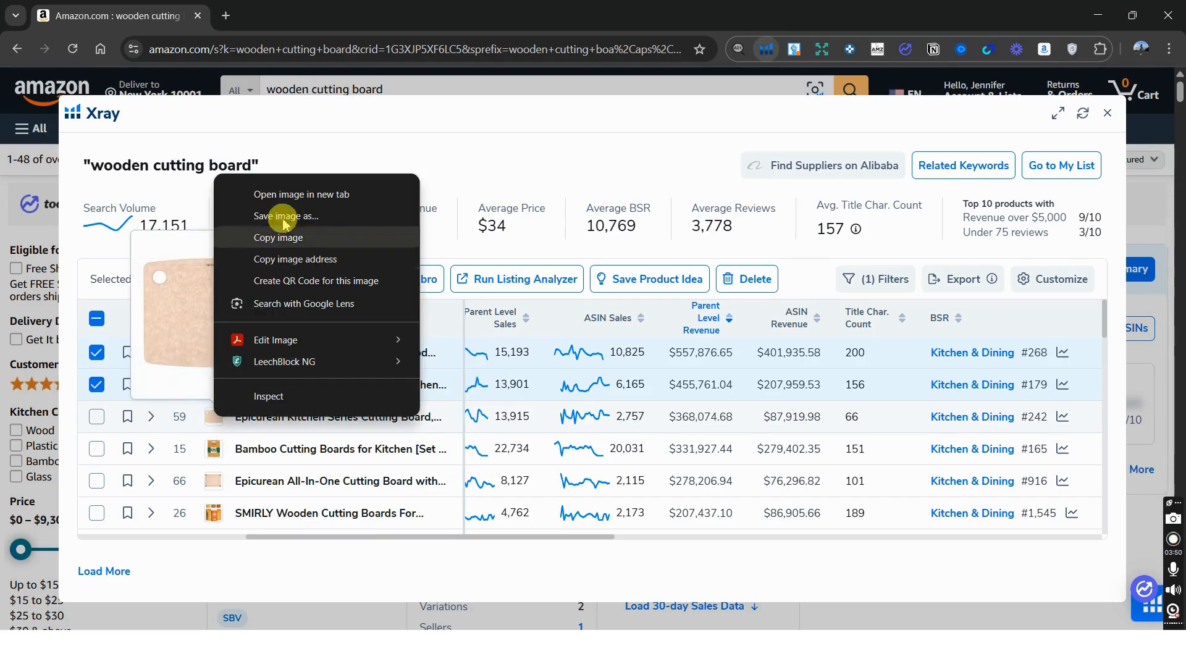
{"action": "key", "text": "Escape"}
{"action": "right_click", "coordinate": [349, 423]}
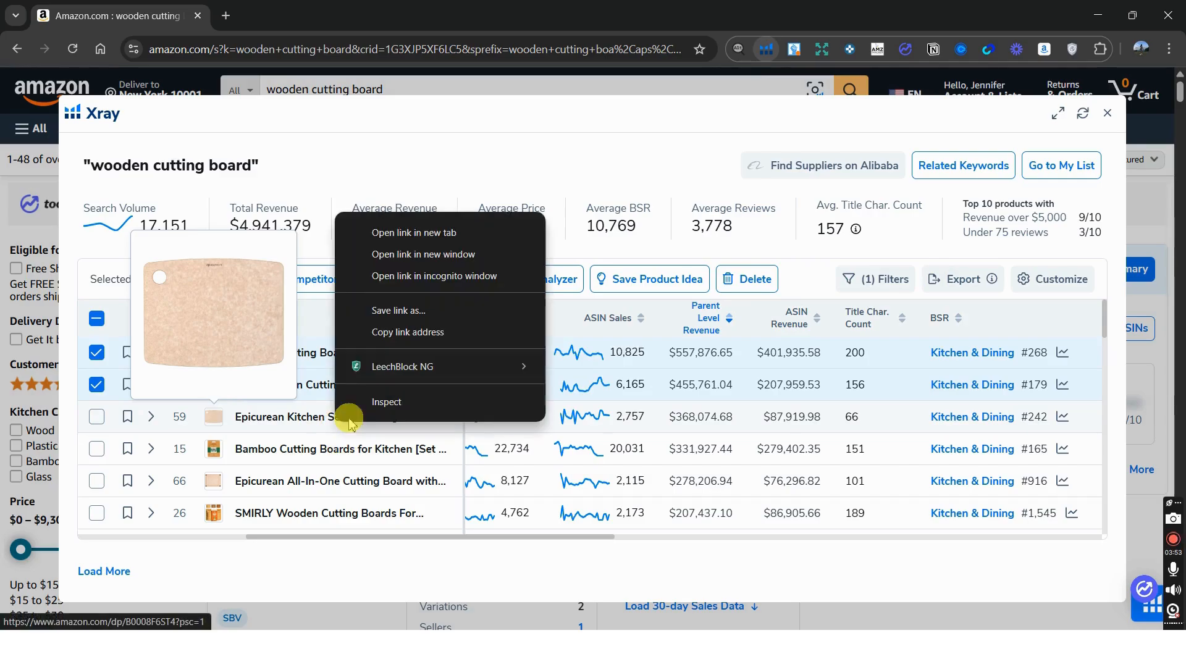
{"action": "left_click", "coordinate": [405, 232]}
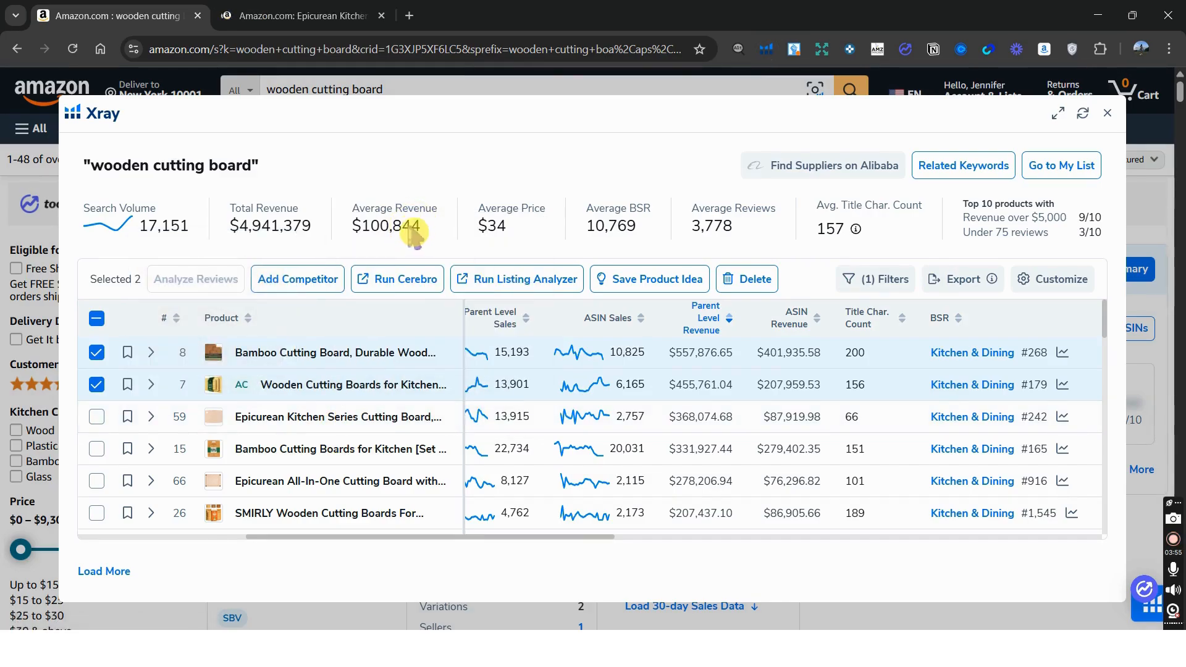
{"action": "key", "text": "ctrl+Tab"}
{"action": "scroll", "coordinate": [676, 317], "scroll_direction": "down", "scroll_amount": 5}
{"action": "scroll", "coordinate": [667, 334], "scroll_direction": "down", "scroll_amount": 3}
{"action": "scroll", "coordinate": [662, 344], "scroll_direction": "up", "scroll_amount": 1}
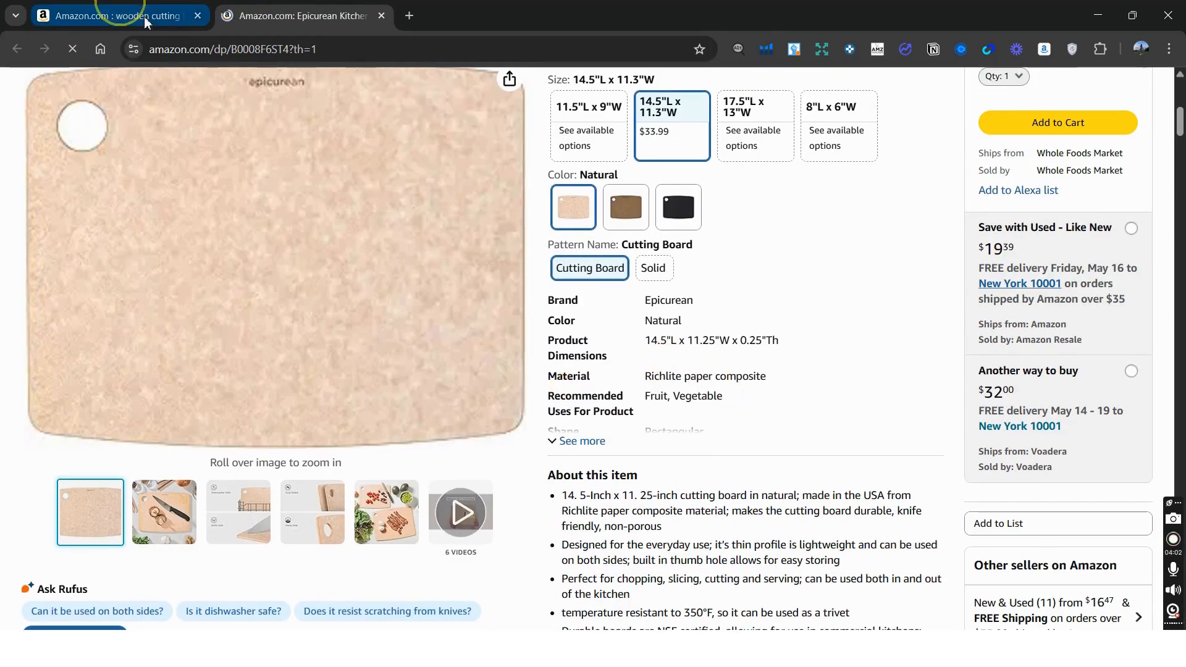
Return to the Xray list and add the Freshware Bamboo Cutting Boards for Kitchen set to the selection.
{"action": "left_click", "coordinate": [118, 16]}
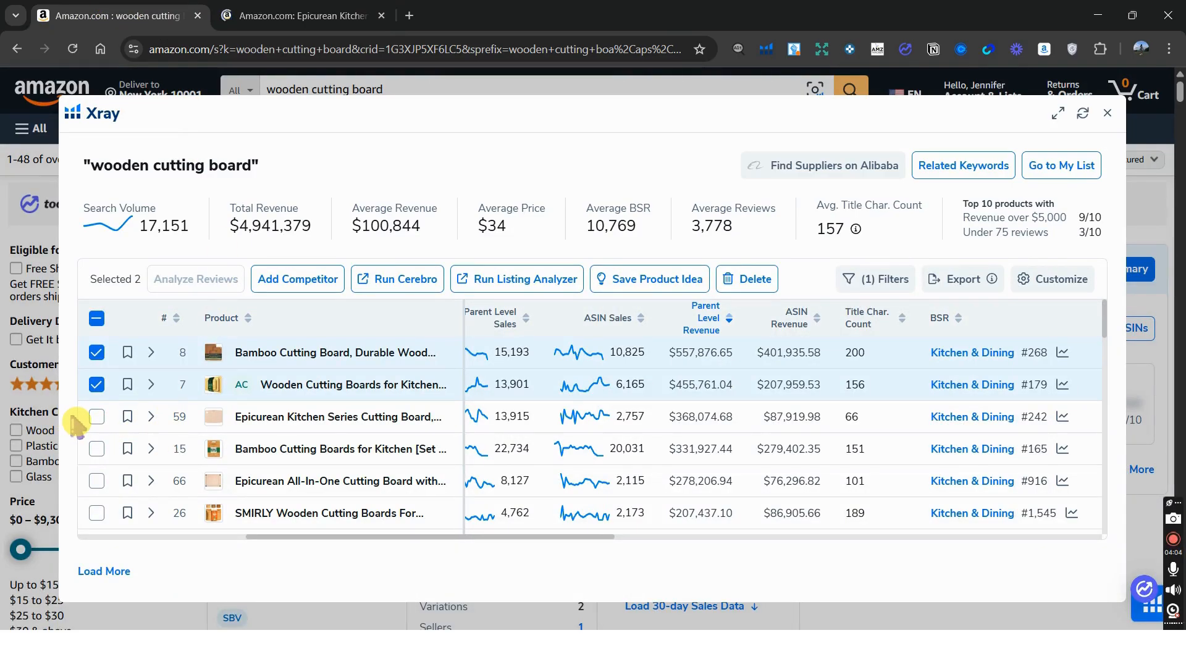
{"action": "scroll", "coordinate": [155, 435], "scroll_direction": "down", "scroll_amount": 1}
{"action": "scroll", "coordinate": [164, 441], "scroll_direction": "up", "scroll_amount": 1}
{"action": "left_click", "coordinate": [97, 450]}
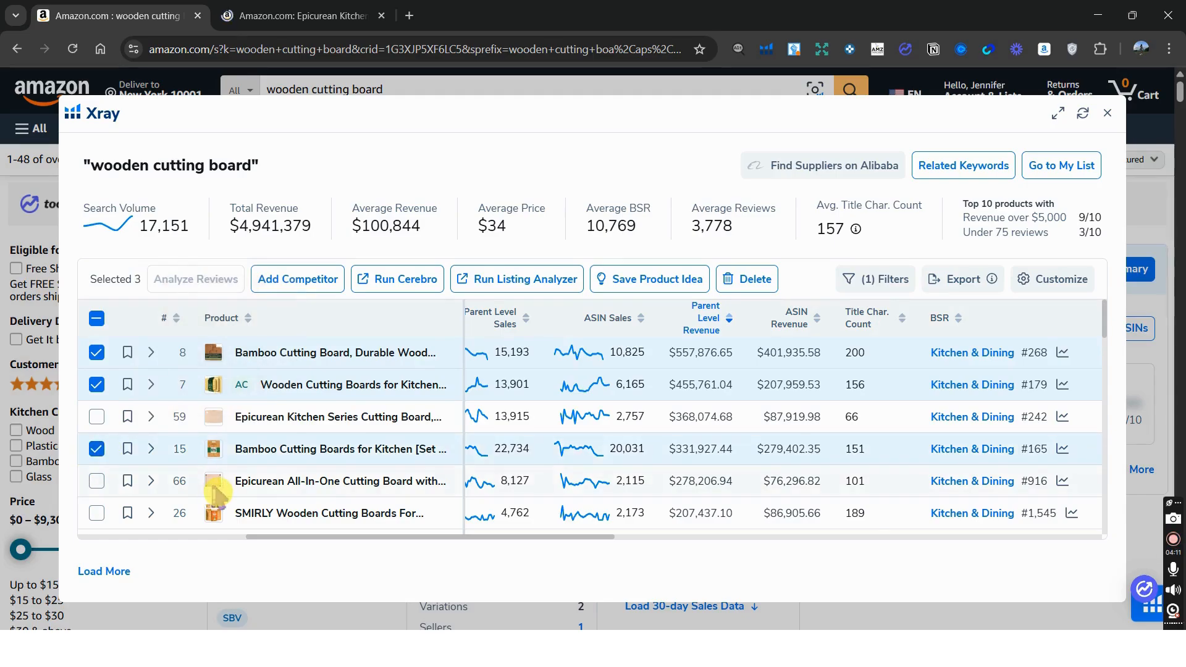
Open the Epicurean All-In-One Cutting Board listing in a new tab and examine its material, product details and images.
{"action": "right_click", "coordinate": [275, 482]}
{"action": "left_click", "coordinate": [355, 286]}
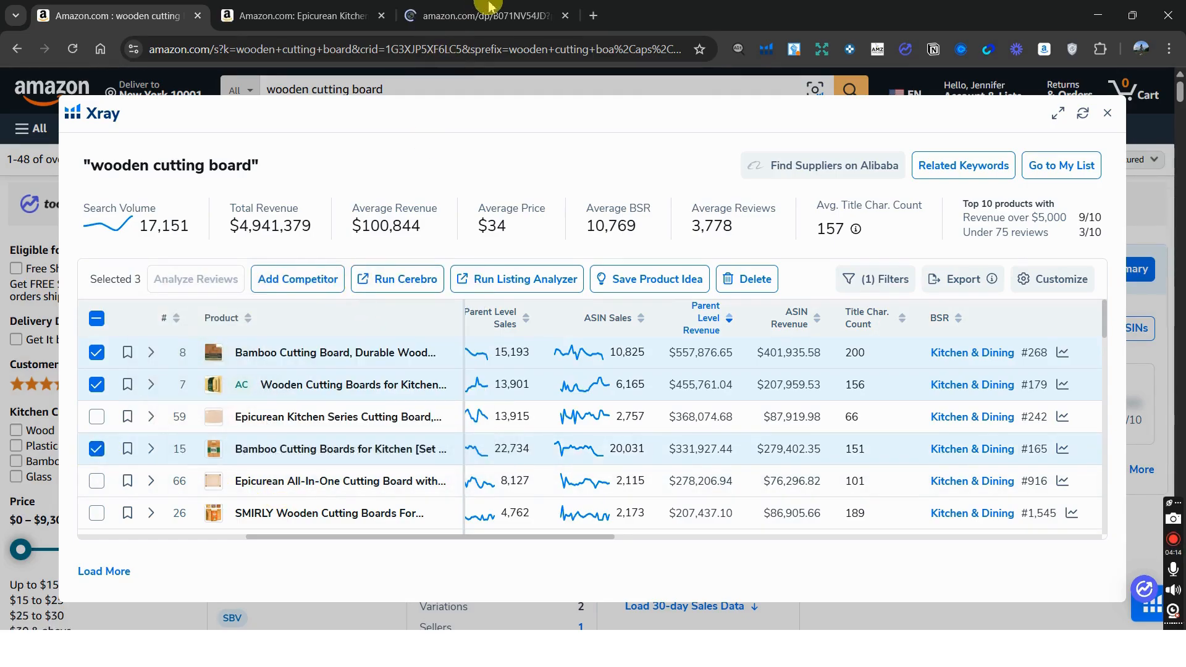
{"action": "left_click", "coordinate": [492, 13]}
{"action": "scroll", "coordinate": [458, 355], "scroll_direction": "down", "scroll_amount": 3}
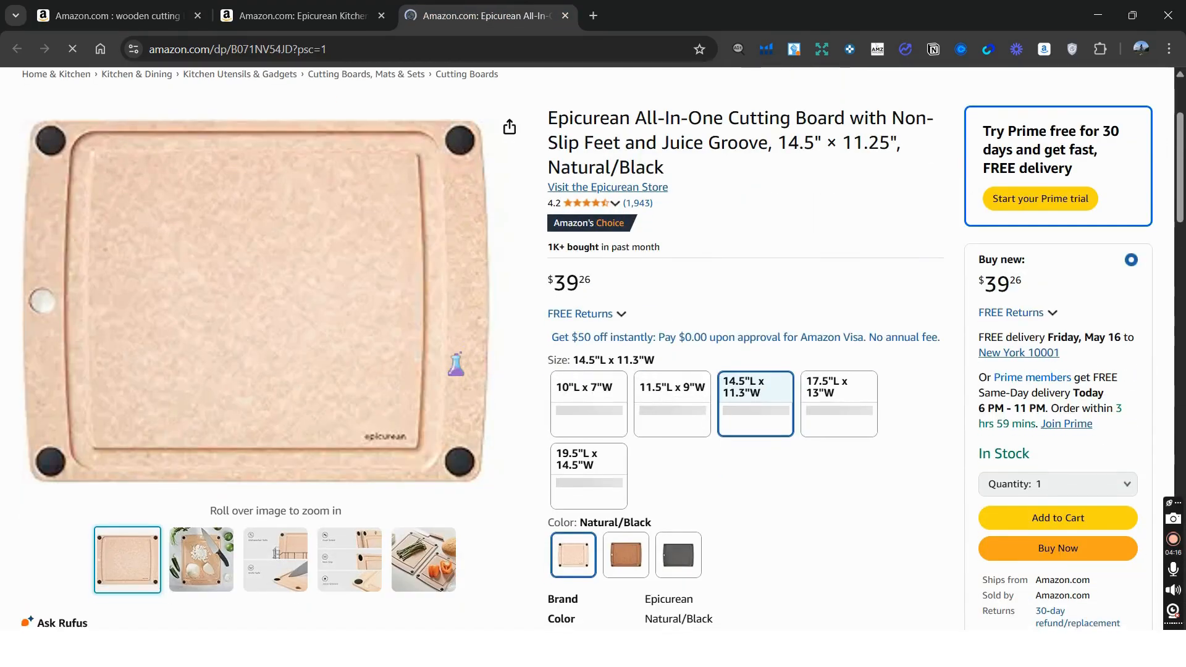
{"action": "scroll", "coordinate": [457, 358], "scroll_direction": "down", "scroll_amount": 5}
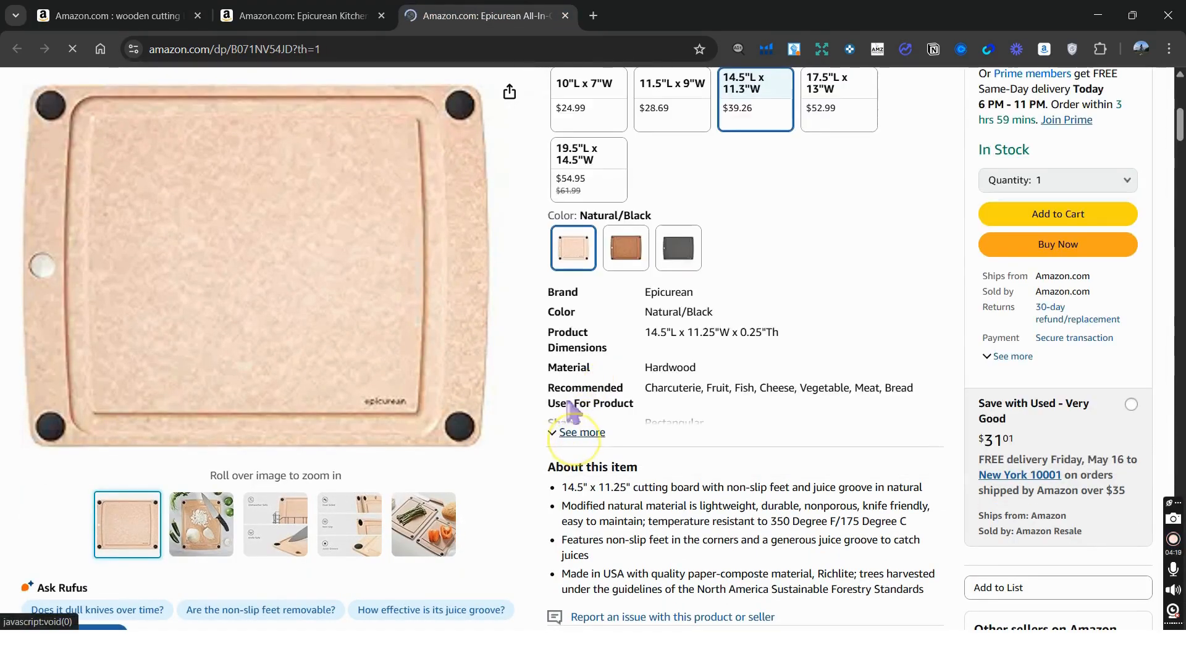
{"action": "left_click", "coordinate": [575, 434]}
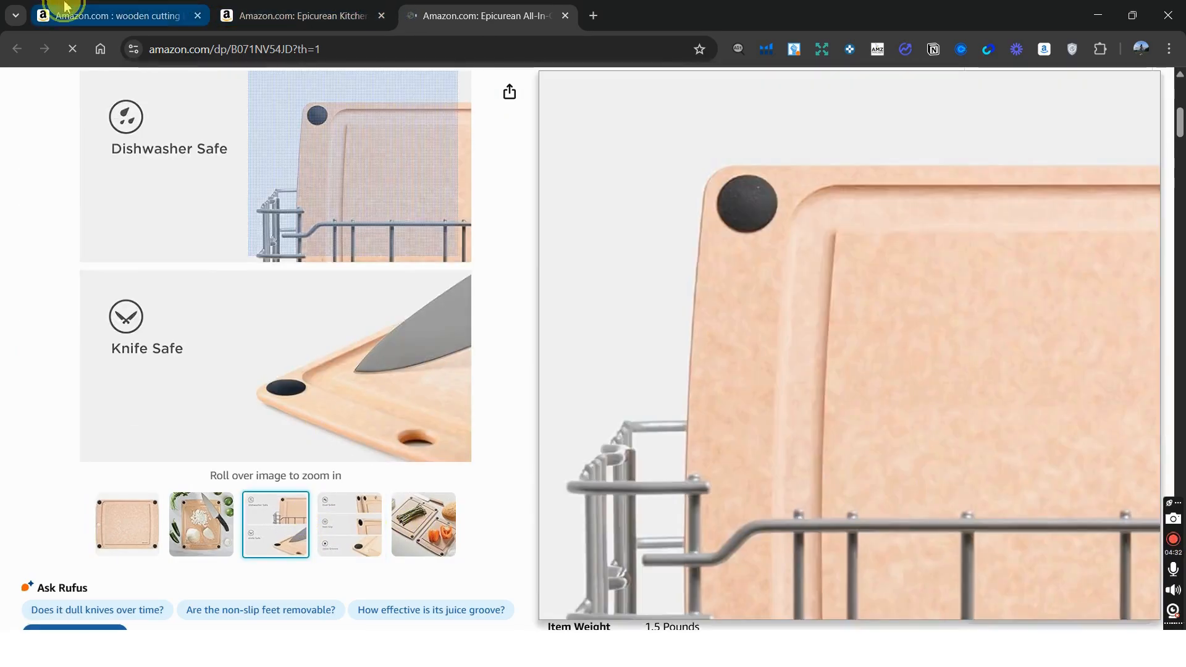
Back in the Xray list, select the Epicurean All-In-One, SMIRLY, John Boos, Extra Large Bamboo, Farberware, Ironwood Gourmet and Bamboo Wood cutting boards.
{"action": "left_click", "coordinate": [65, 6]}
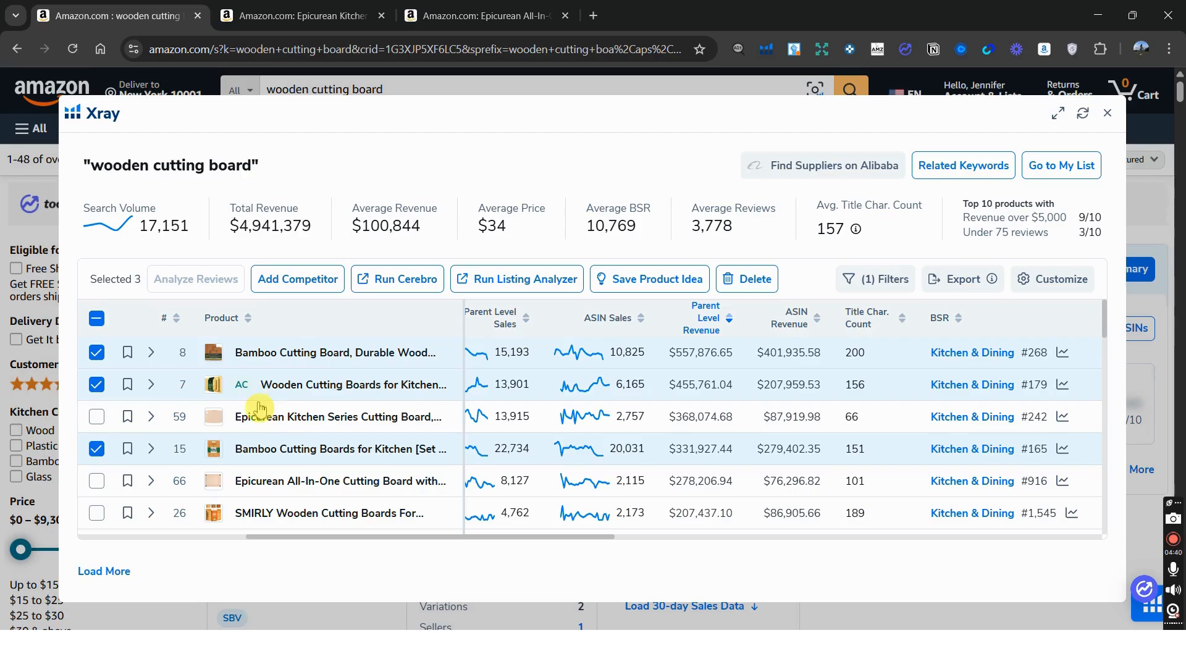
{"action": "left_click", "coordinate": [95, 481]}
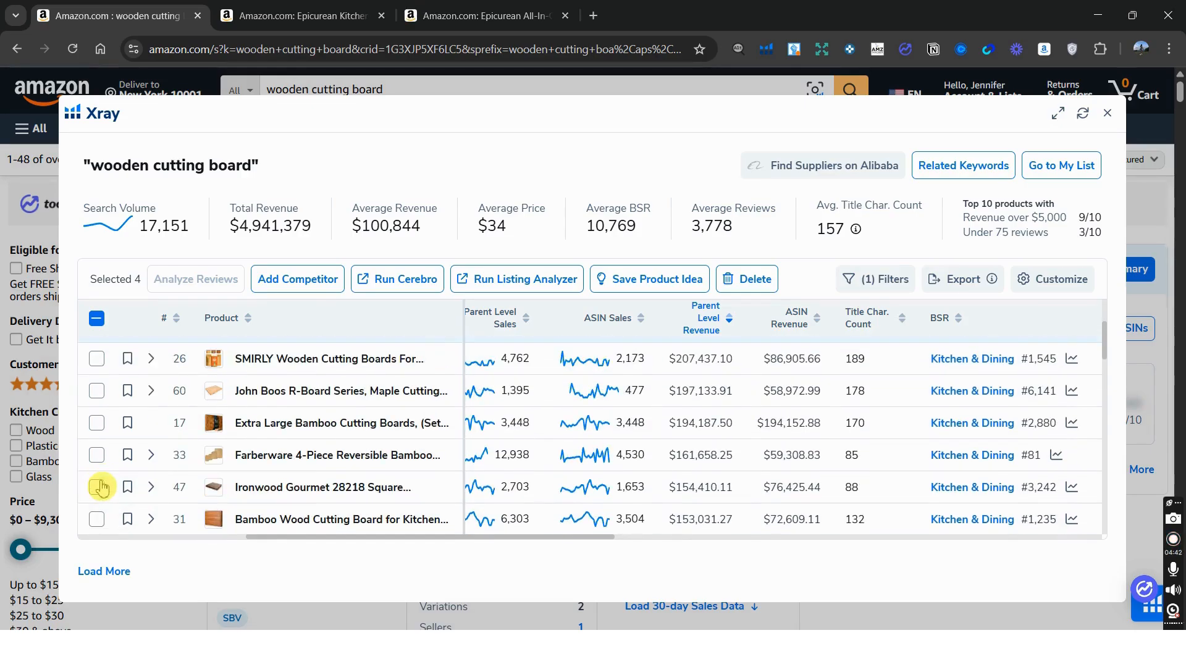
{"action": "scroll", "coordinate": [102, 488], "scroll_direction": "down", "scroll_amount": 1}
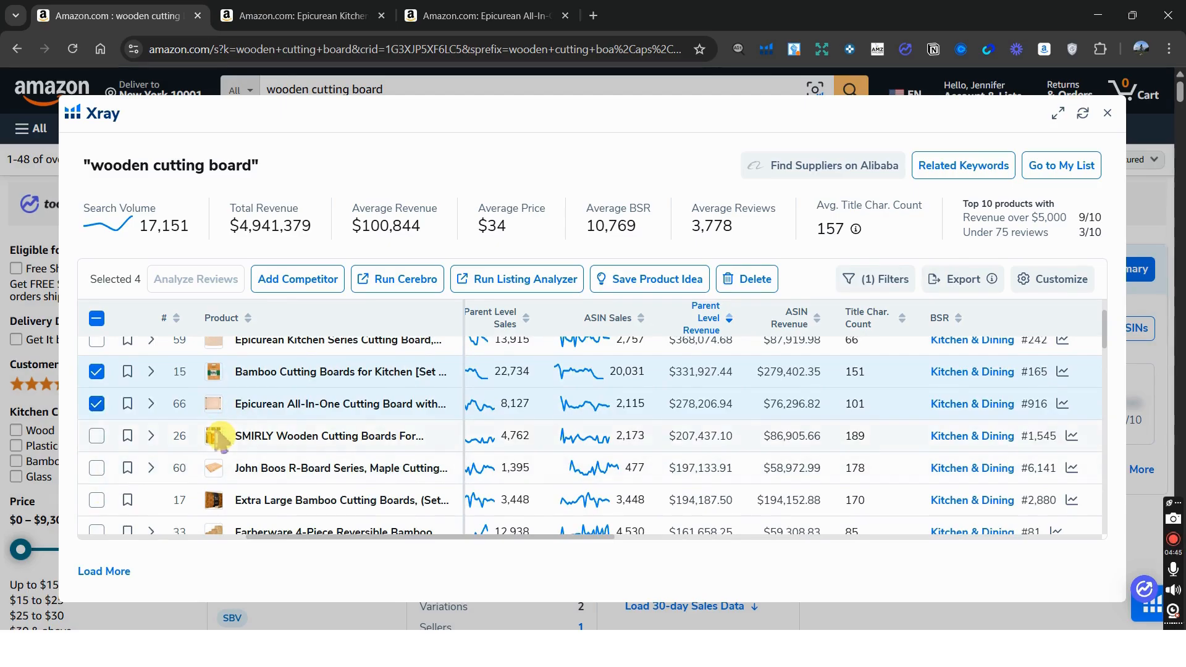
{"action": "mouse_move", "coordinate": [216, 438]}
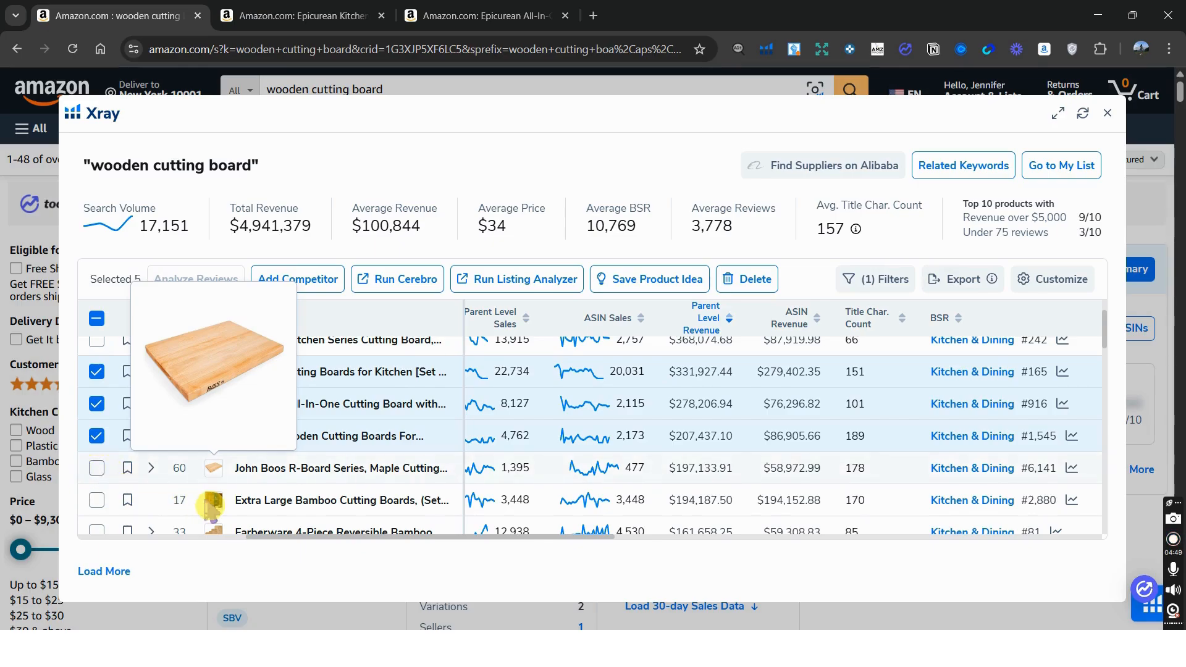
{"action": "left_click", "coordinate": [97, 507]}
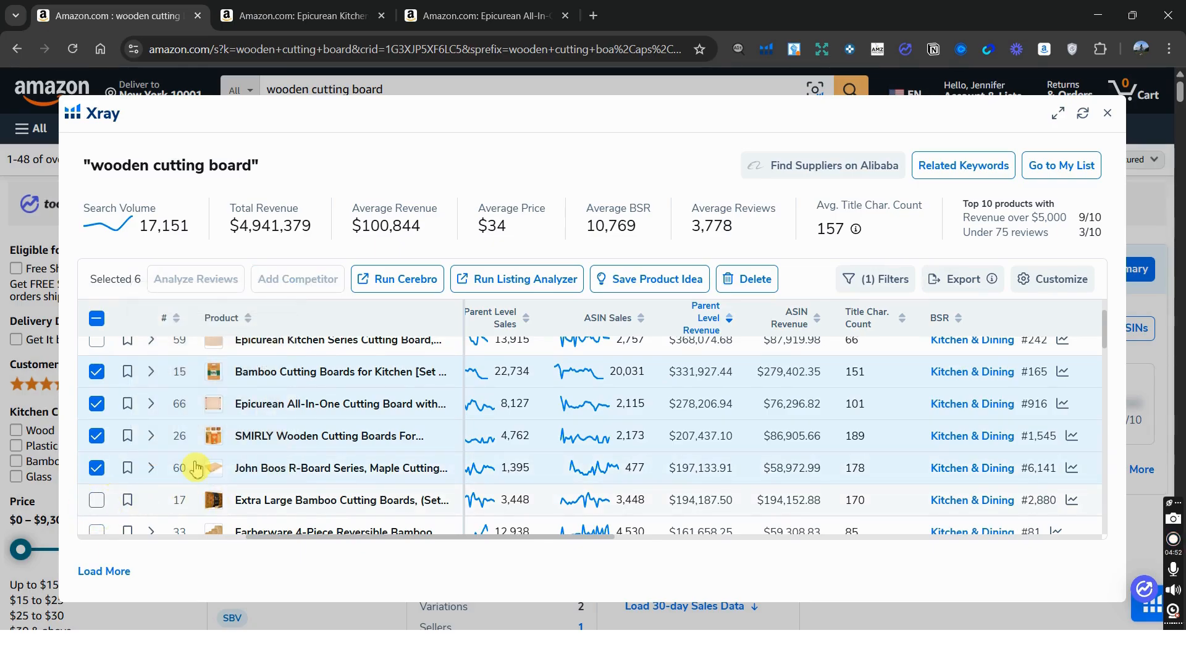
{"action": "scroll", "coordinate": [198, 470], "scroll_direction": "down", "scroll_amount": 1}
{"action": "left_click", "coordinate": [96, 468]}
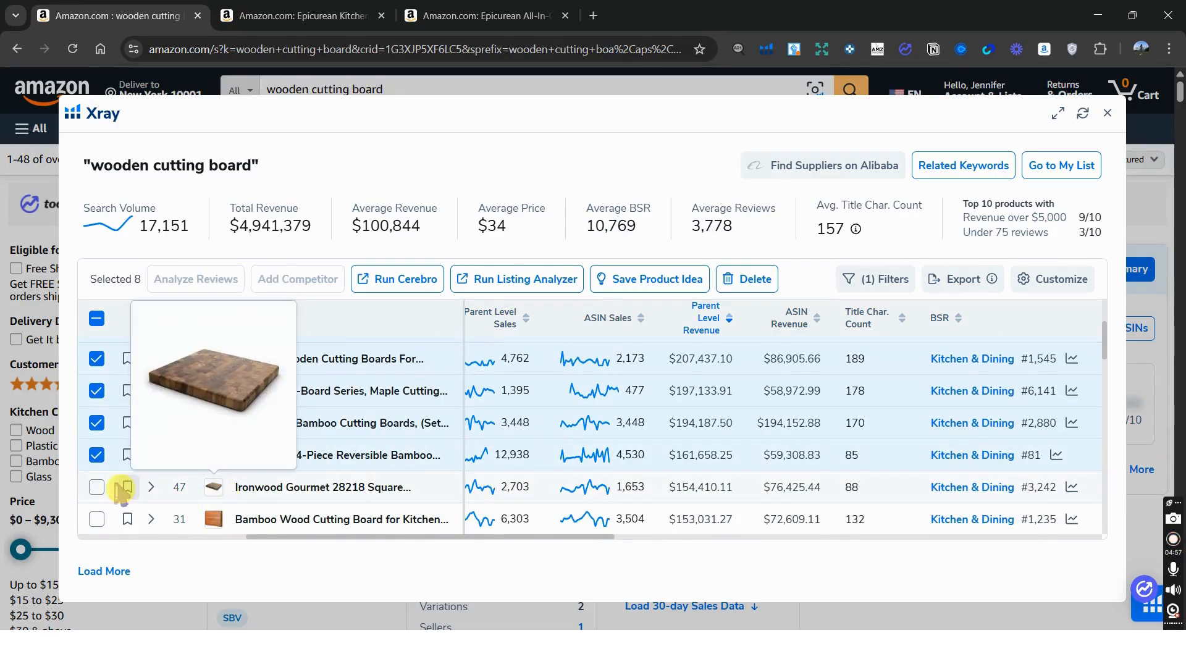
{"action": "left_click", "coordinate": [97, 519]}
Run Cerebro on the ten selected competitor products and look over its keyword filters.
{"action": "scroll", "coordinate": [332, 460], "scroll_direction": "up", "scroll_amount": 3}
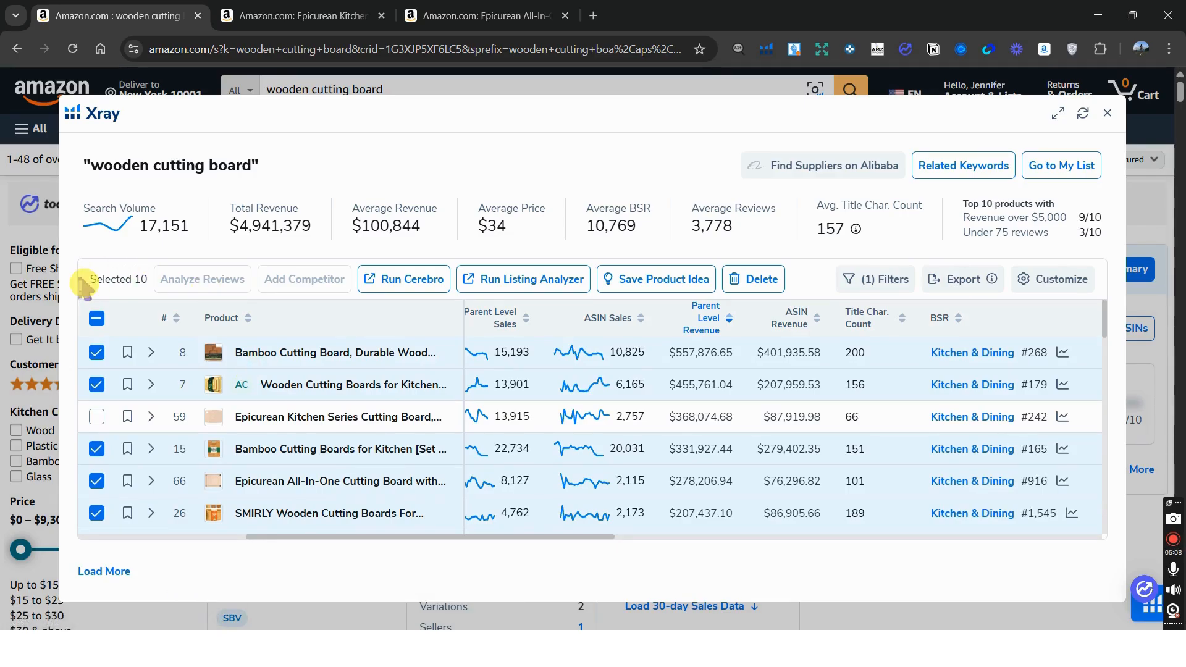
{"action": "left_click", "coordinate": [405, 281]}
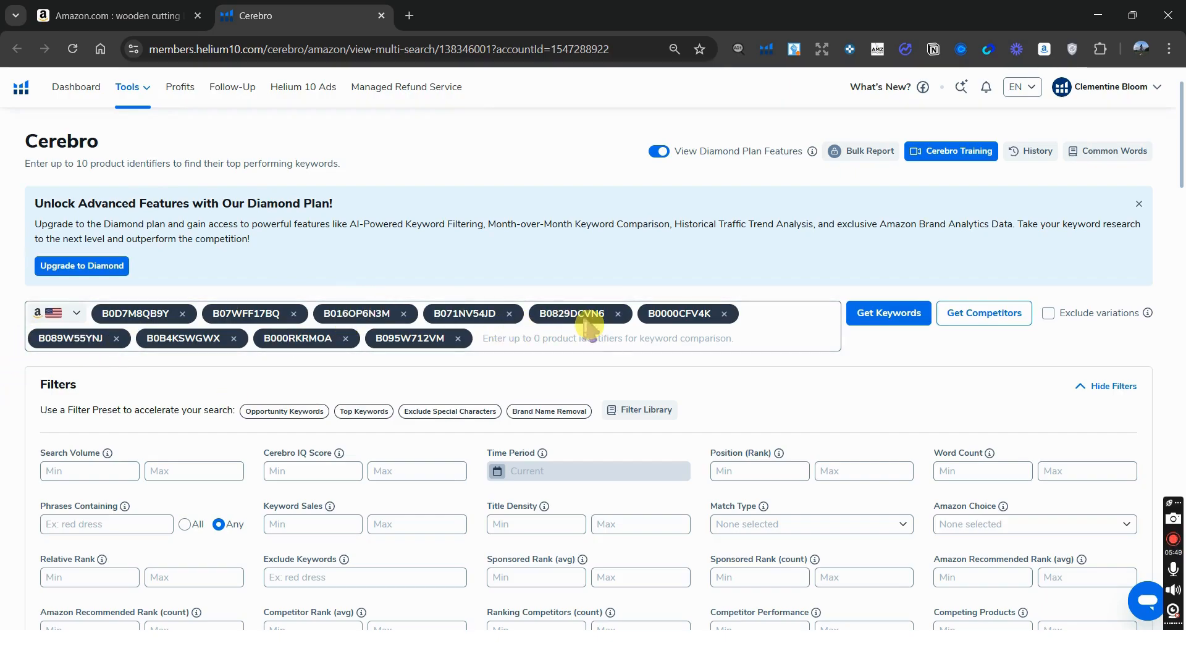
{"action": "scroll", "coordinate": [306, 349], "scroll_direction": "down", "scroll_amount": 2}
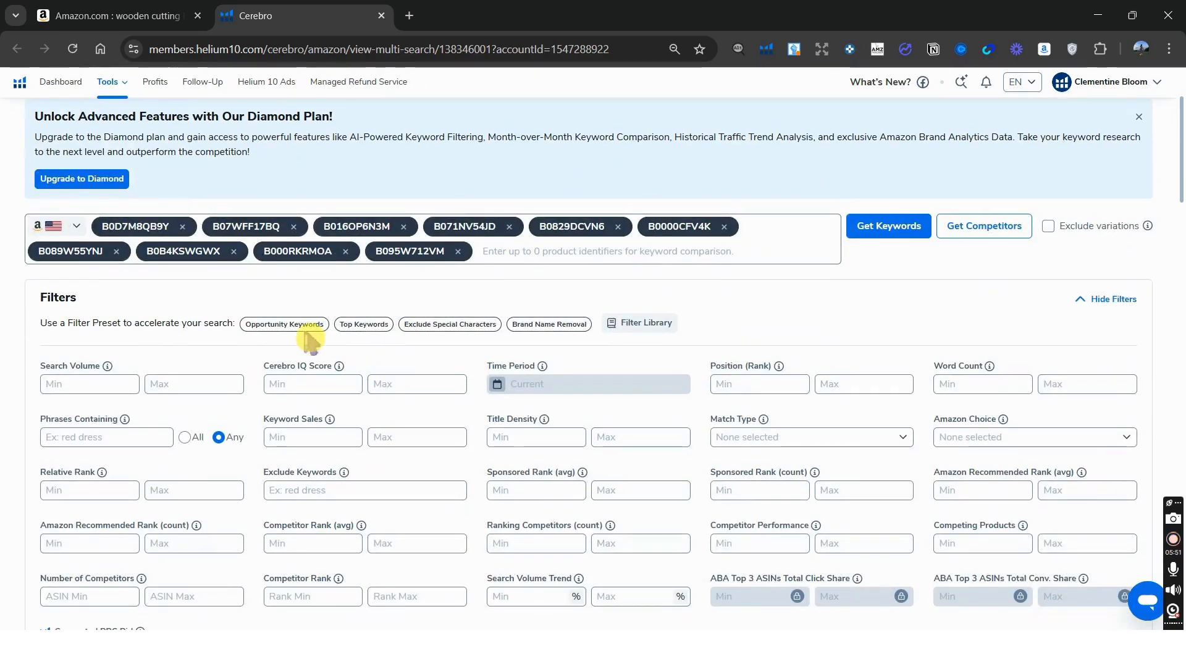
{"action": "scroll", "coordinate": [308, 338], "scroll_direction": "down", "scroll_amount": 2}
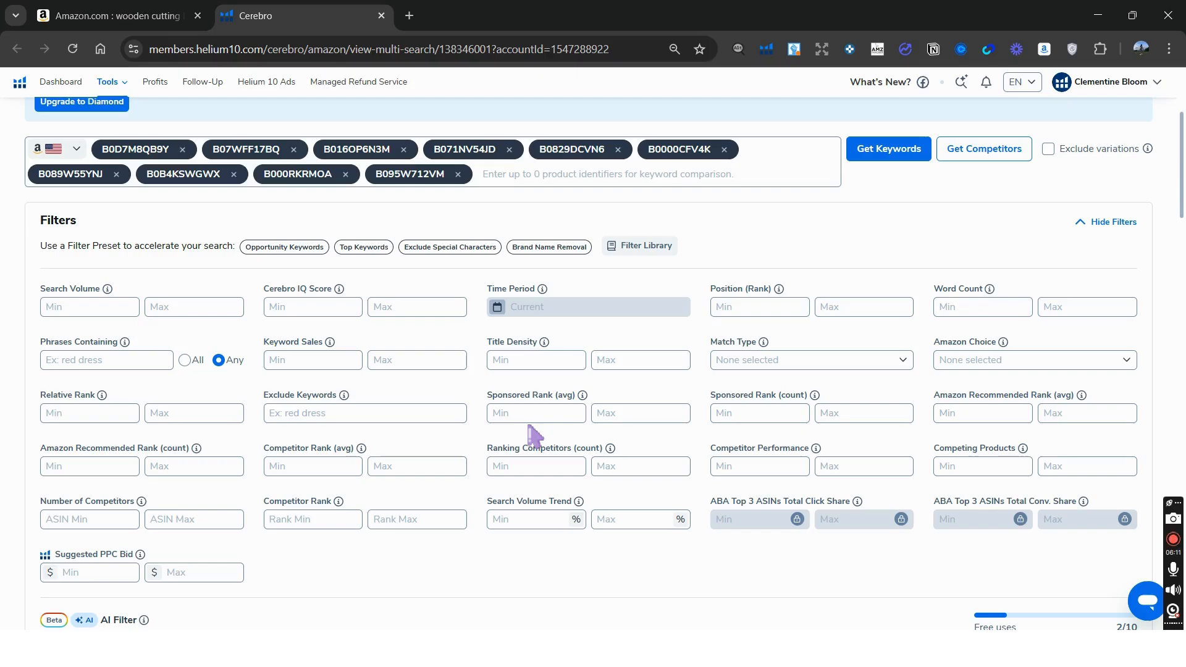
Filter the Cerebro keywords to a minimum search volume of 2000 with the Organic match type, and apply the filters.
{"action": "left_click", "coordinate": [377, 433]}
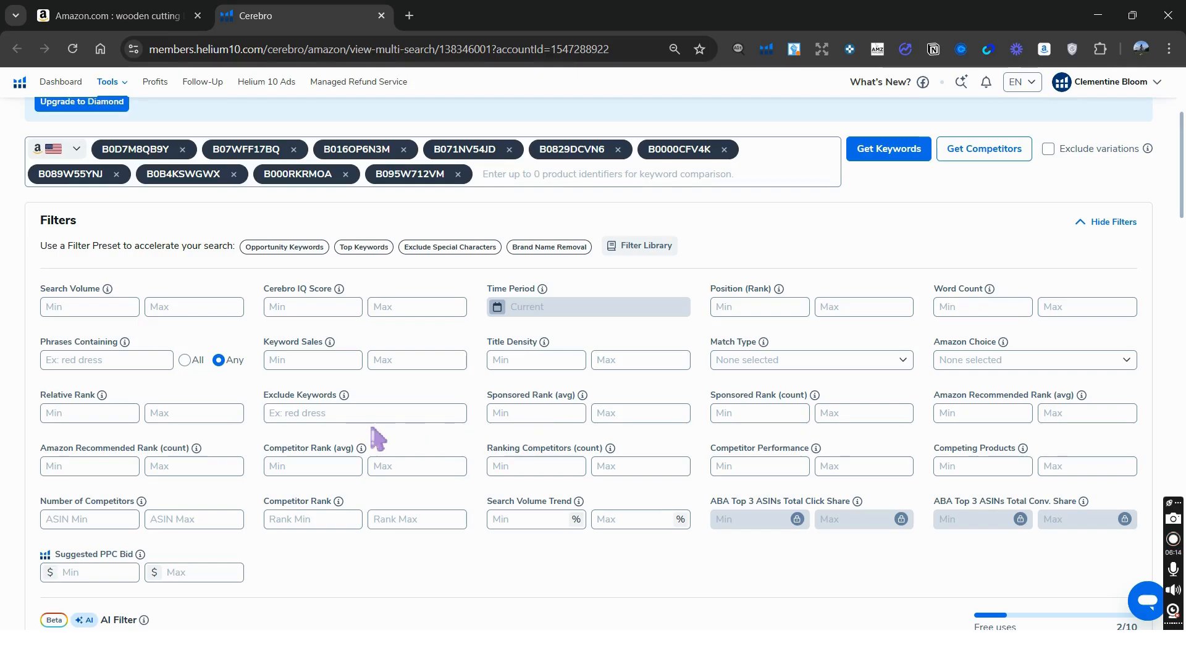
{"action": "left_click", "coordinate": [96, 307]}
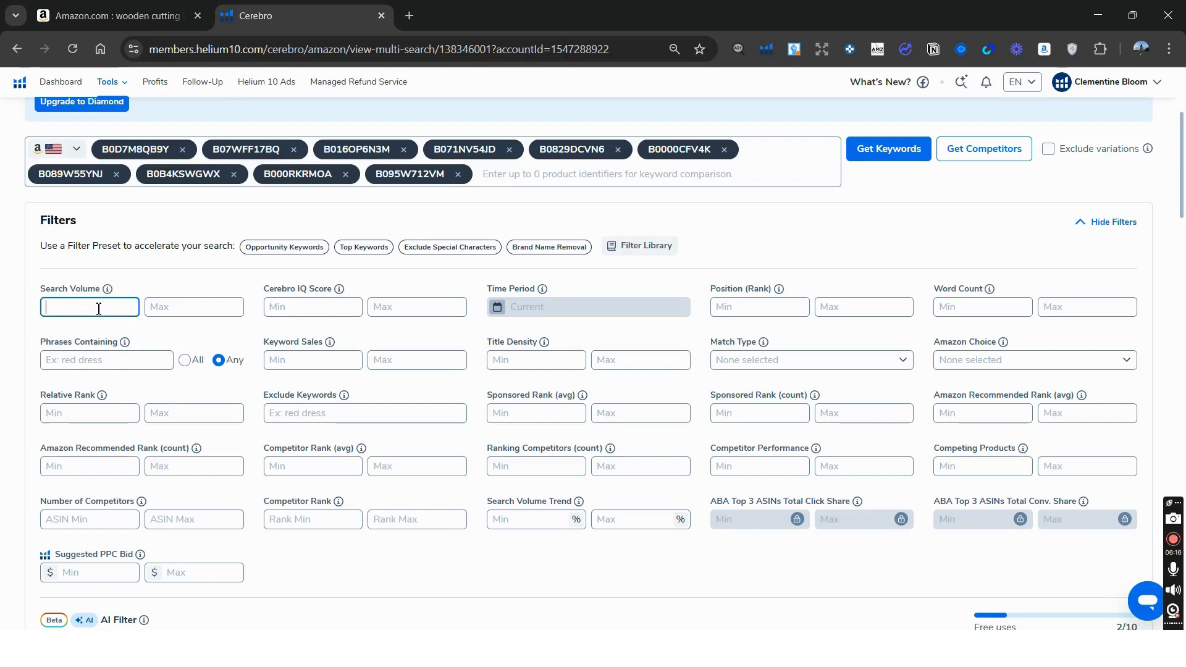
{"action": "type", "text": "2000"}
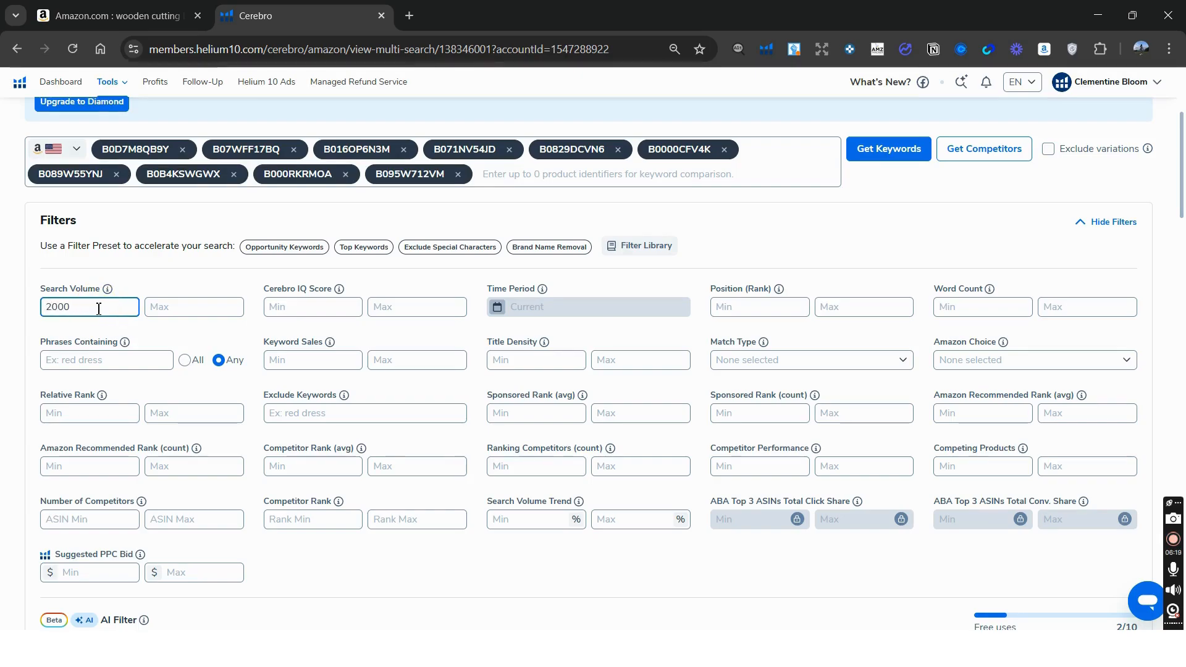
{"action": "left_click", "coordinate": [19, 326]}
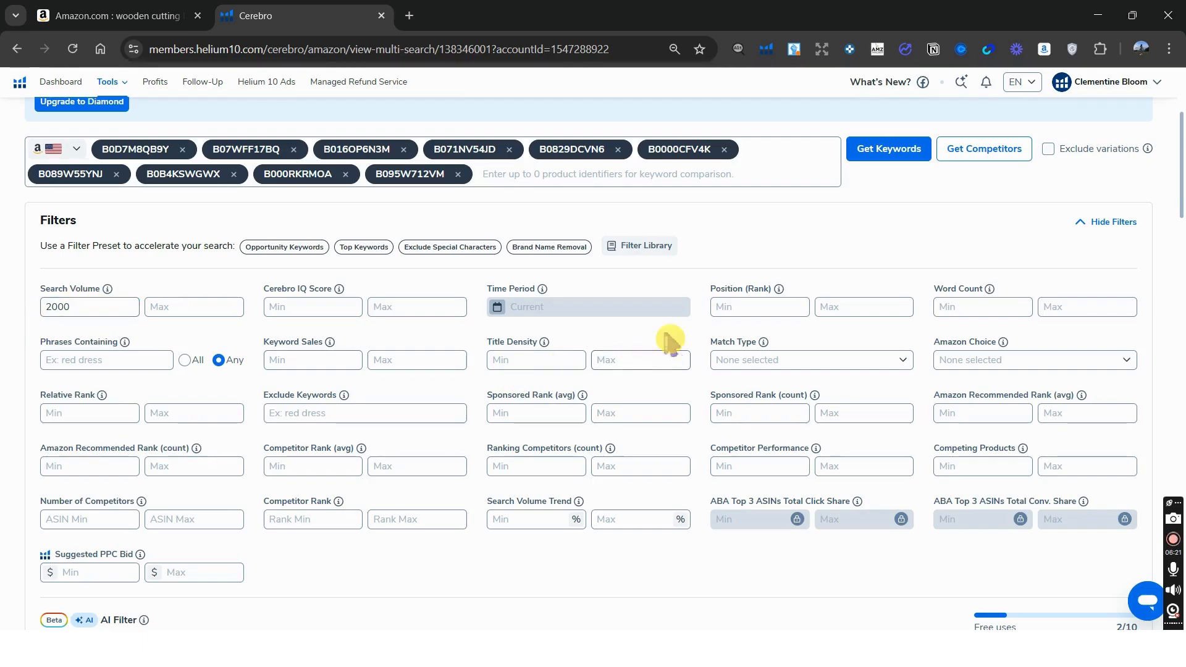
{"action": "left_click", "coordinate": [729, 361]}
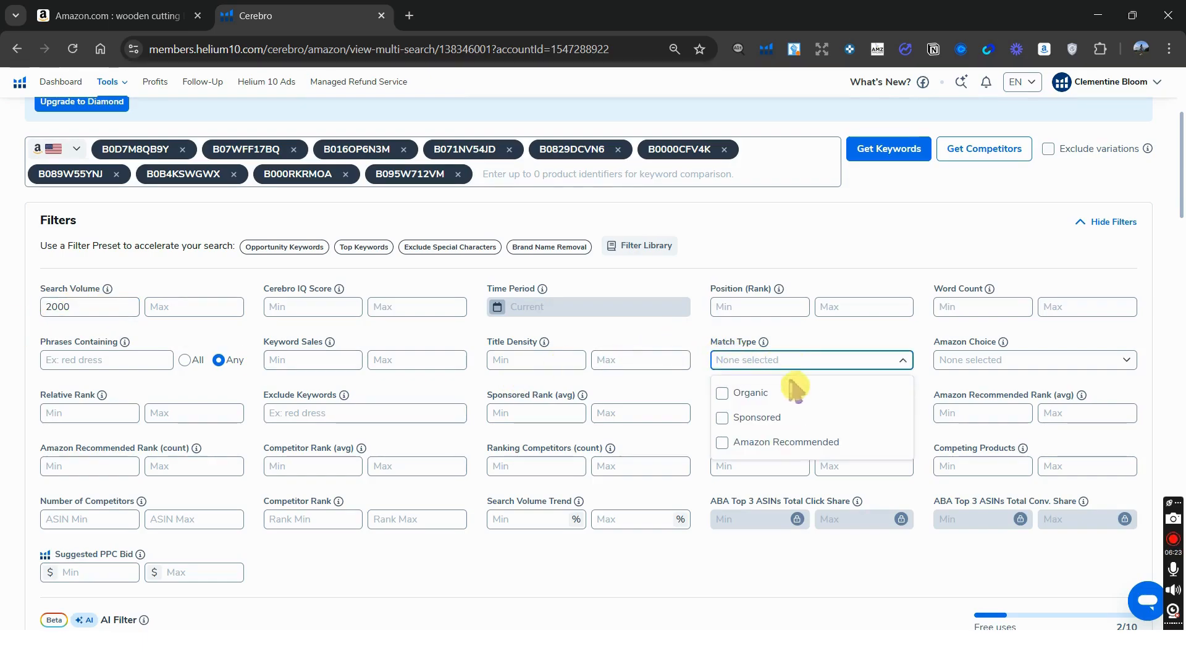
{"action": "left_click", "coordinate": [794, 392]}
{"action": "left_click", "coordinate": [10, 392]}
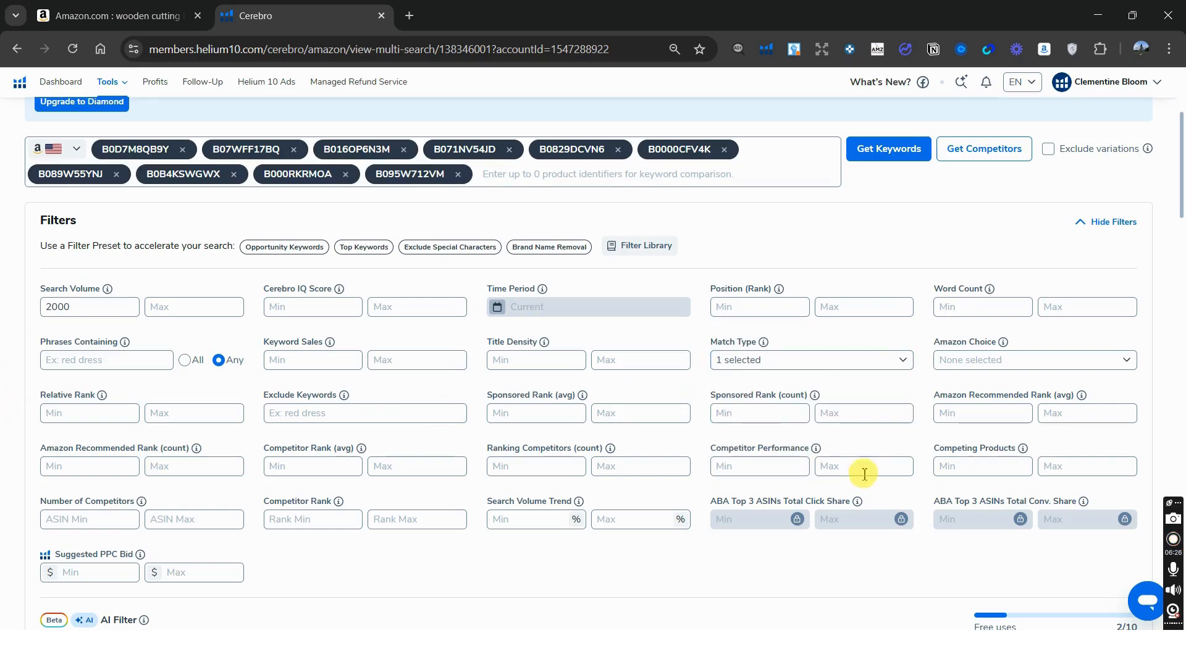
{"action": "scroll", "coordinate": [864, 474], "scroll_direction": "down", "scroll_amount": 4}
{"action": "left_click", "coordinate": [1106, 492]}
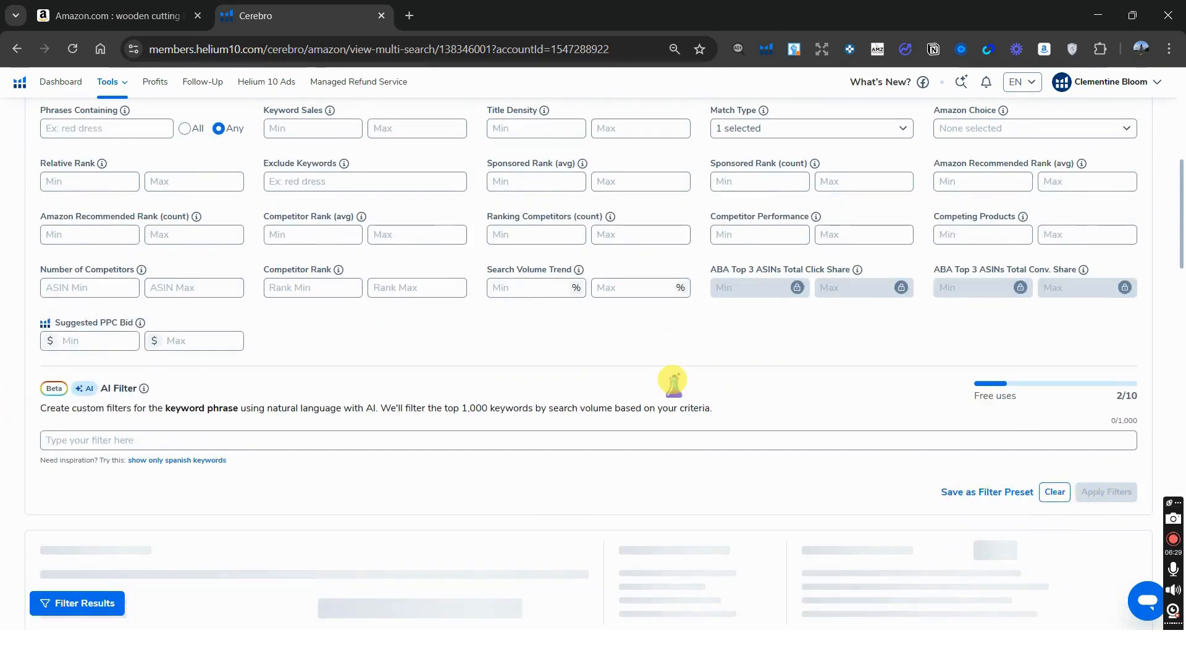
Sort the filtered keyword list by Search Volume, highest first.
{"action": "scroll", "coordinate": [678, 386], "scroll_direction": "down", "scroll_amount": 8}
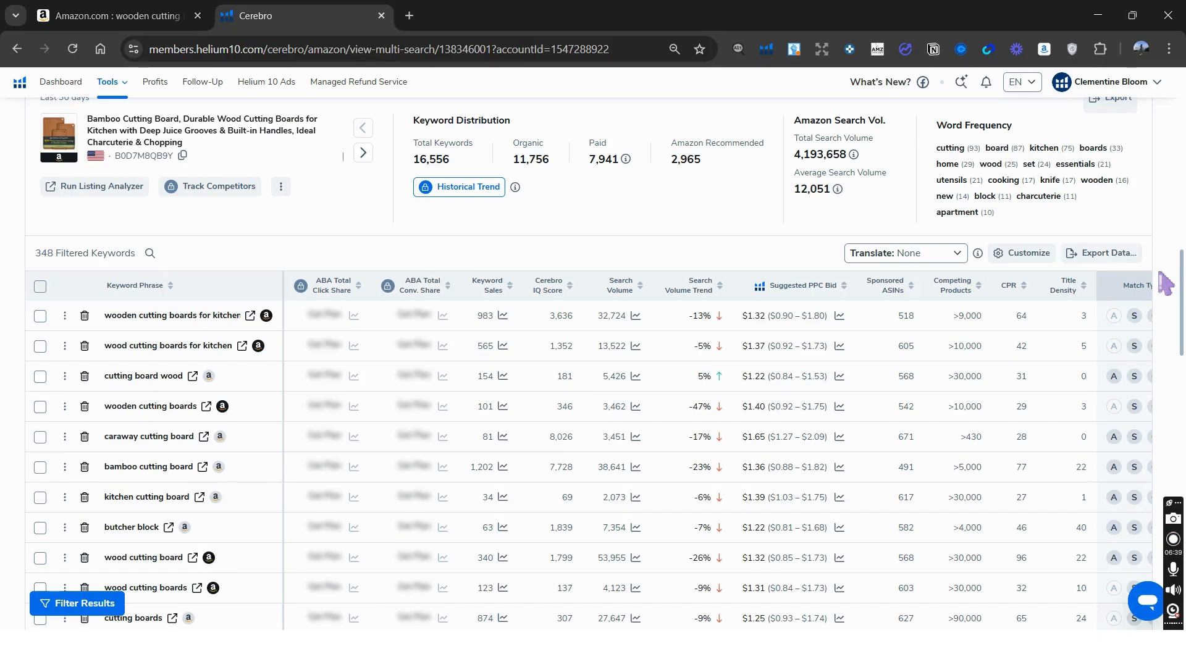
{"action": "left_click", "coordinate": [624, 285]}
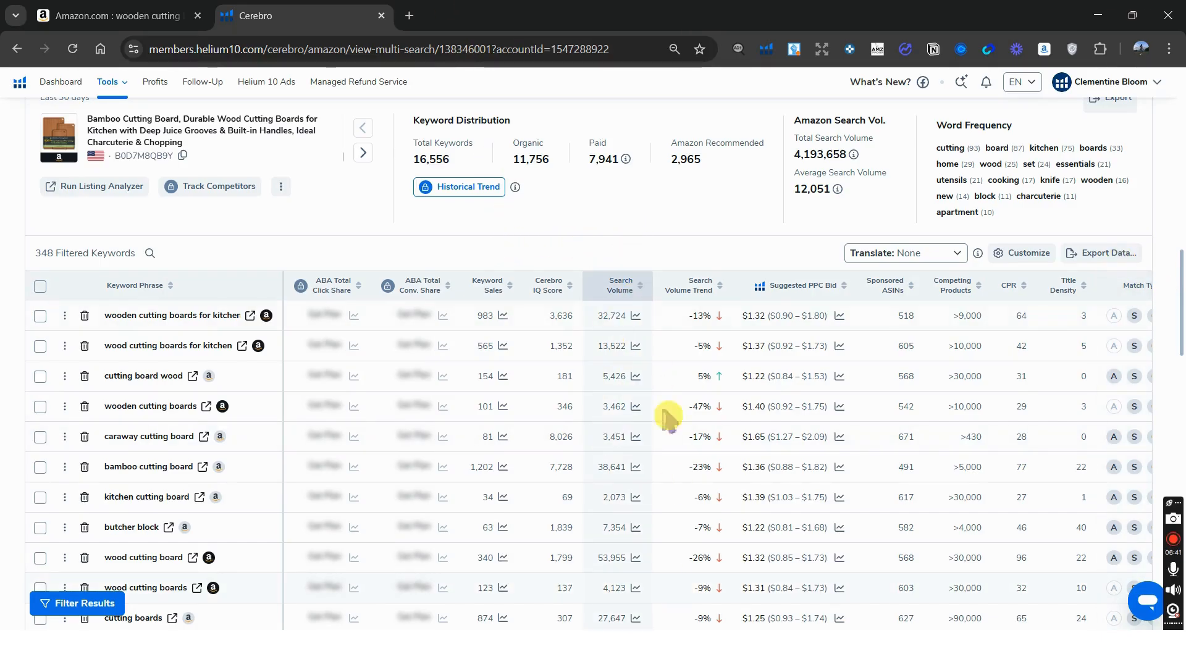
{"action": "left_click", "coordinate": [634, 289]}
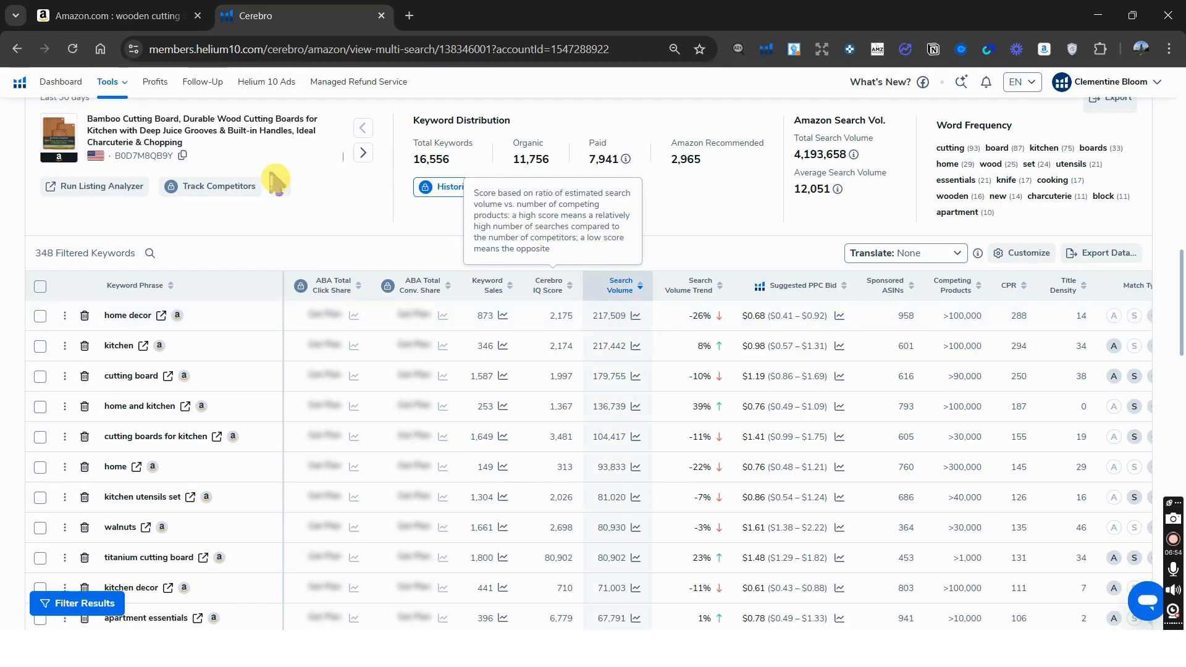
Check the top ranked products for "home decor", "kitchen", "cutting board" and "home and kitchen", and look through the keyword list for relevant phrases.
{"action": "left_click", "coordinate": [123, 322]}
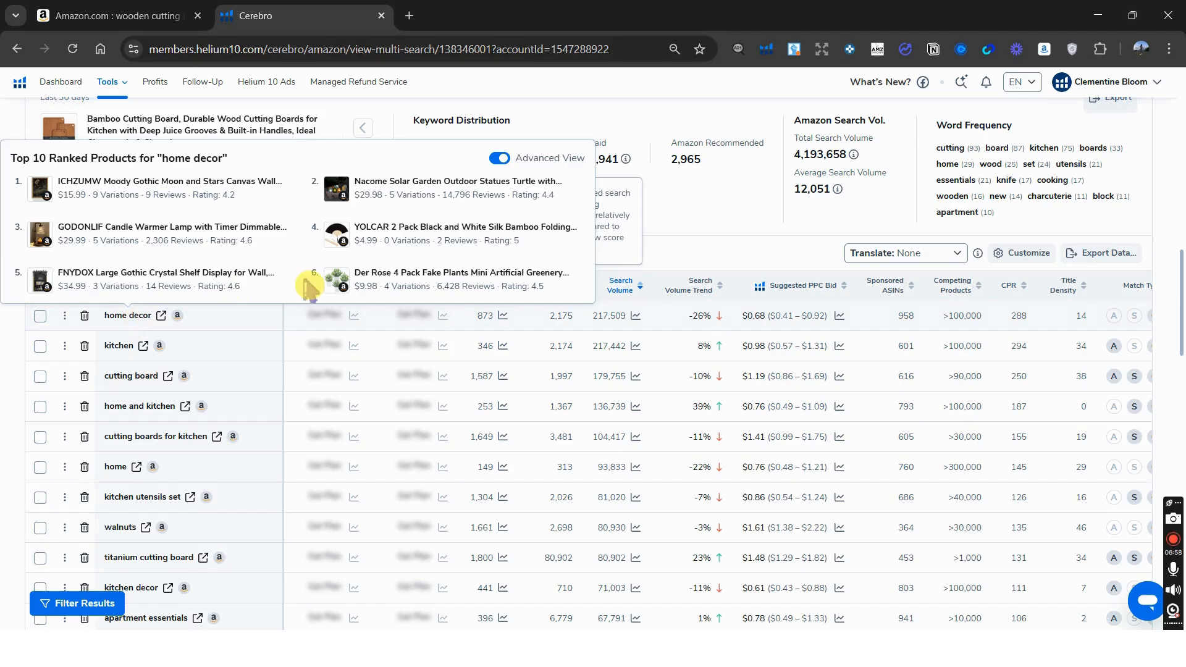
{"action": "left_click", "coordinate": [232, 213]}
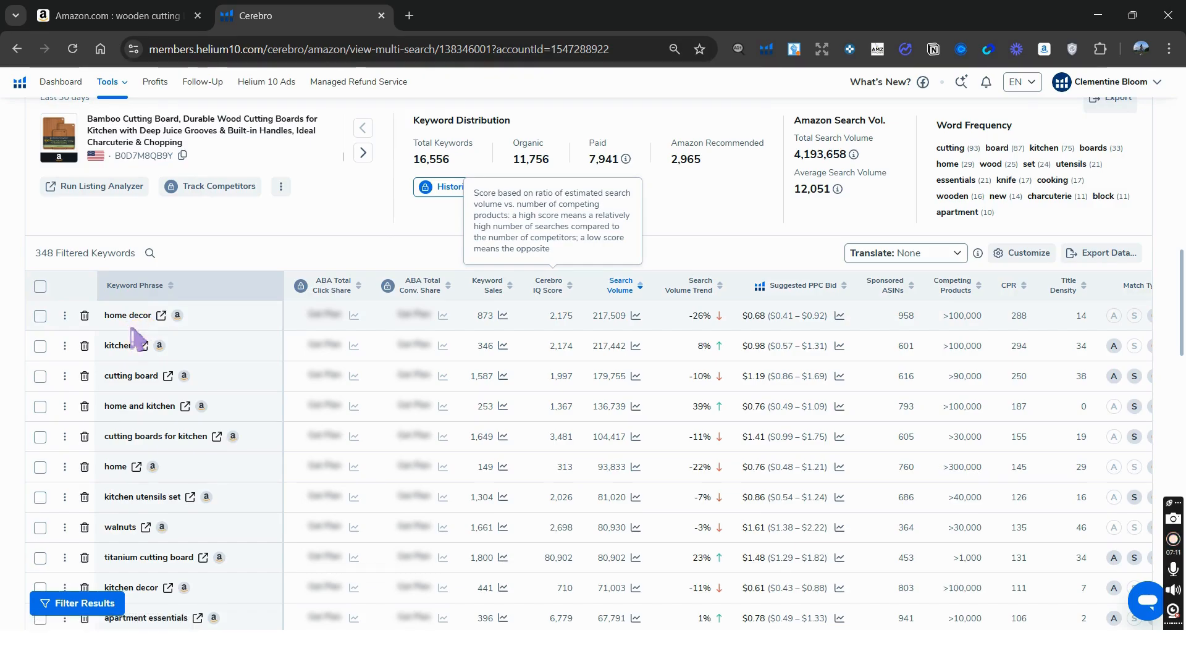
{"action": "left_click", "coordinate": [118, 346]}
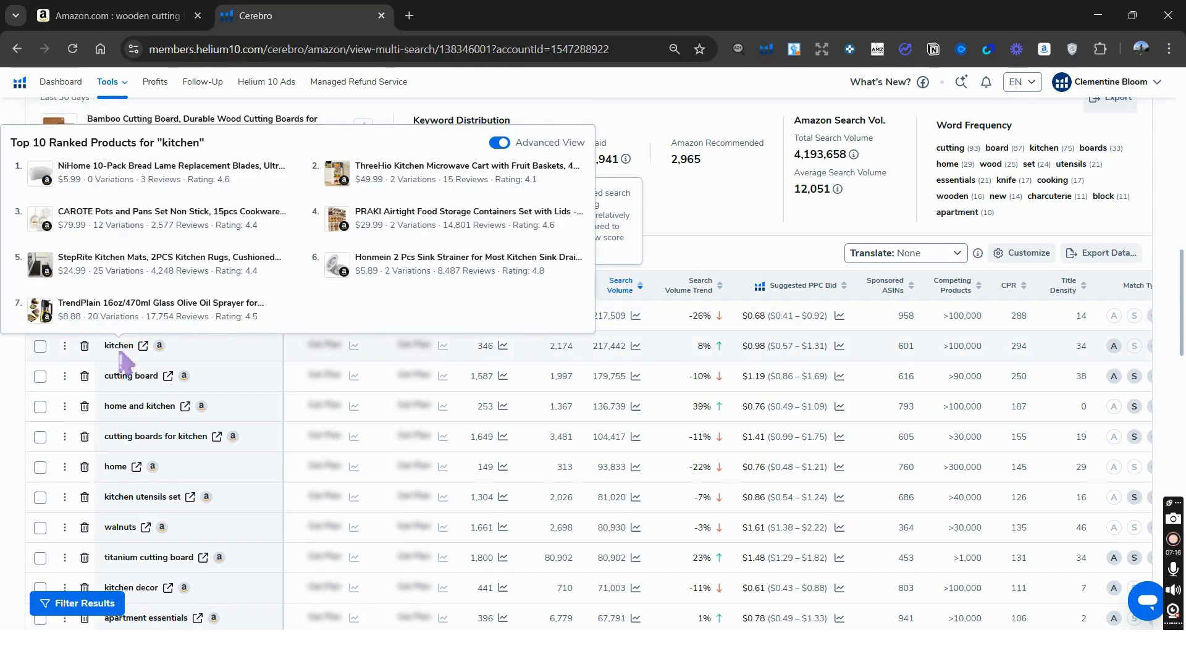
{"action": "left_click", "coordinate": [126, 378]}
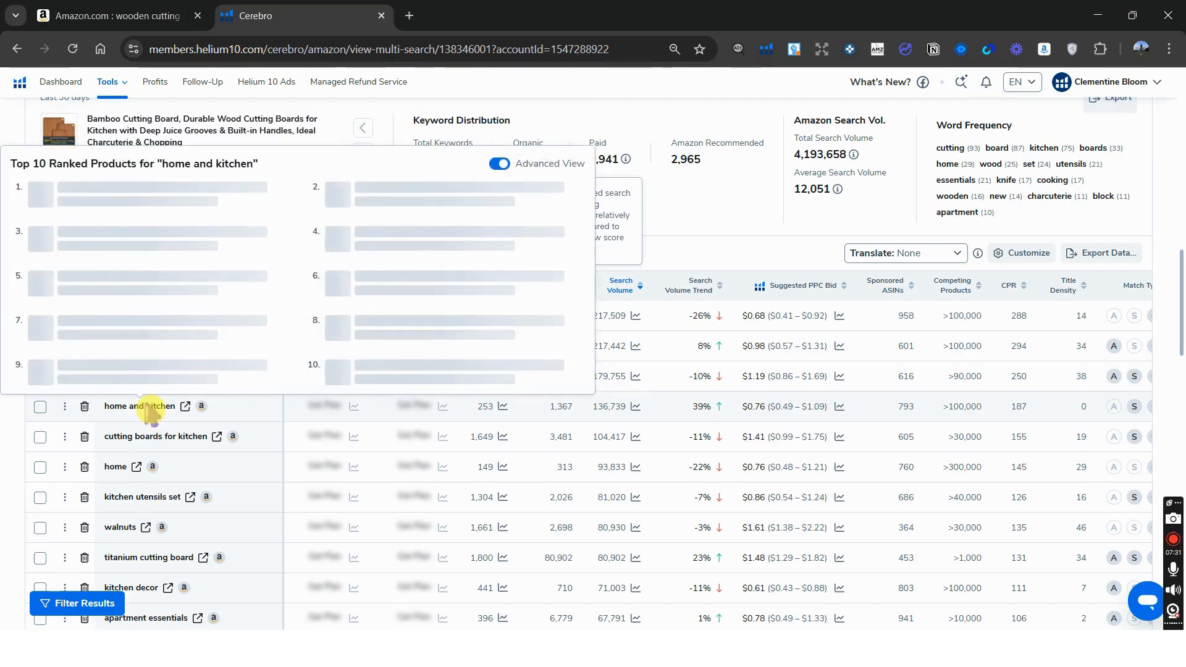
{"action": "scroll", "coordinate": [159, 453], "scroll_direction": "down", "scroll_amount": 1}
{"action": "scroll", "coordinate": [167, 436], "scroll_direction": "down", "scroll_amount": 1}
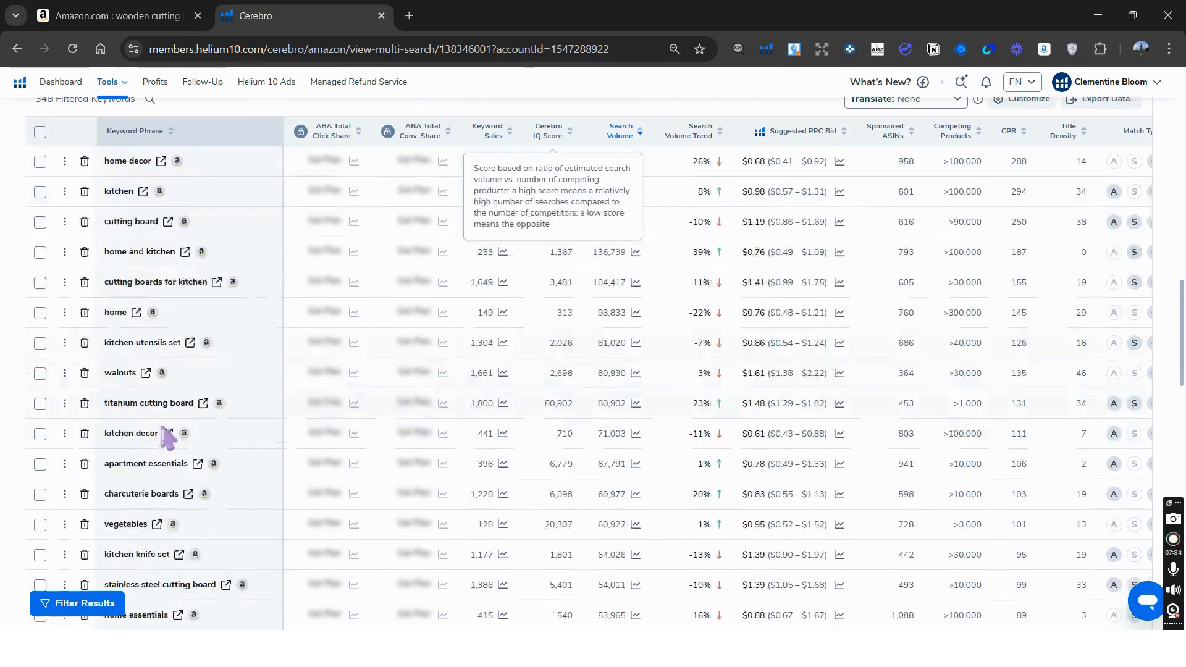
{"action": "scroll", "coordinate": [166, 438], "scroll_direction": "down", "scroll_amount": 1}
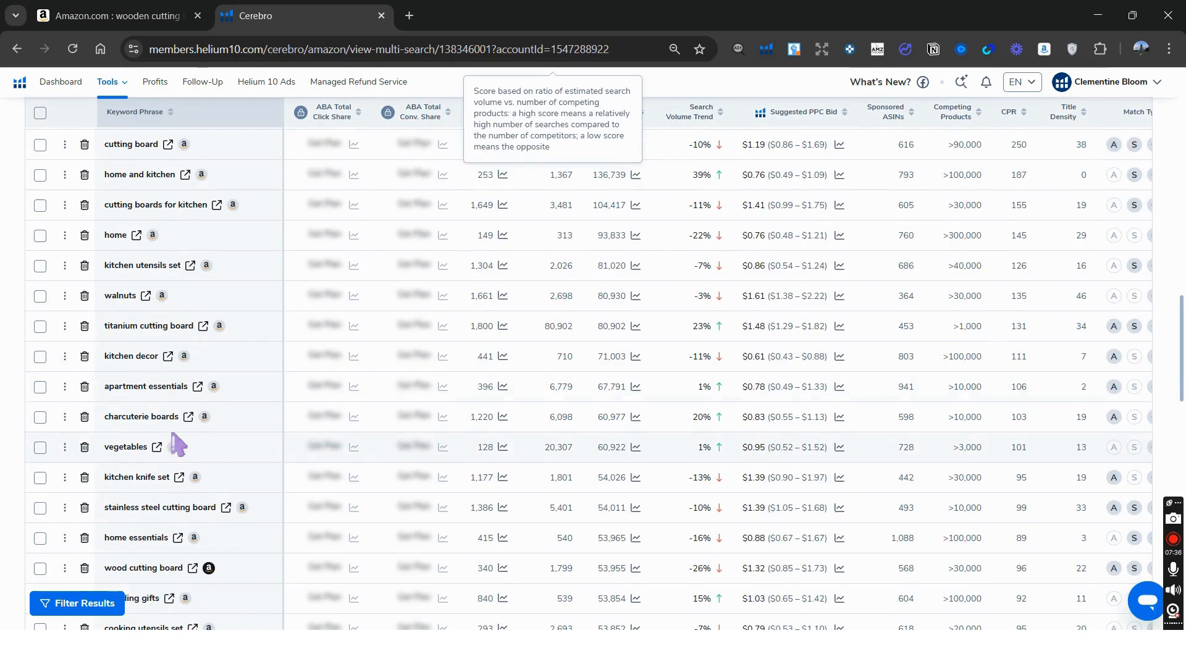
{"action": "scroll", "coordinate": [175, 445], "scroll_direction": "down", "scroll_amount": 1}
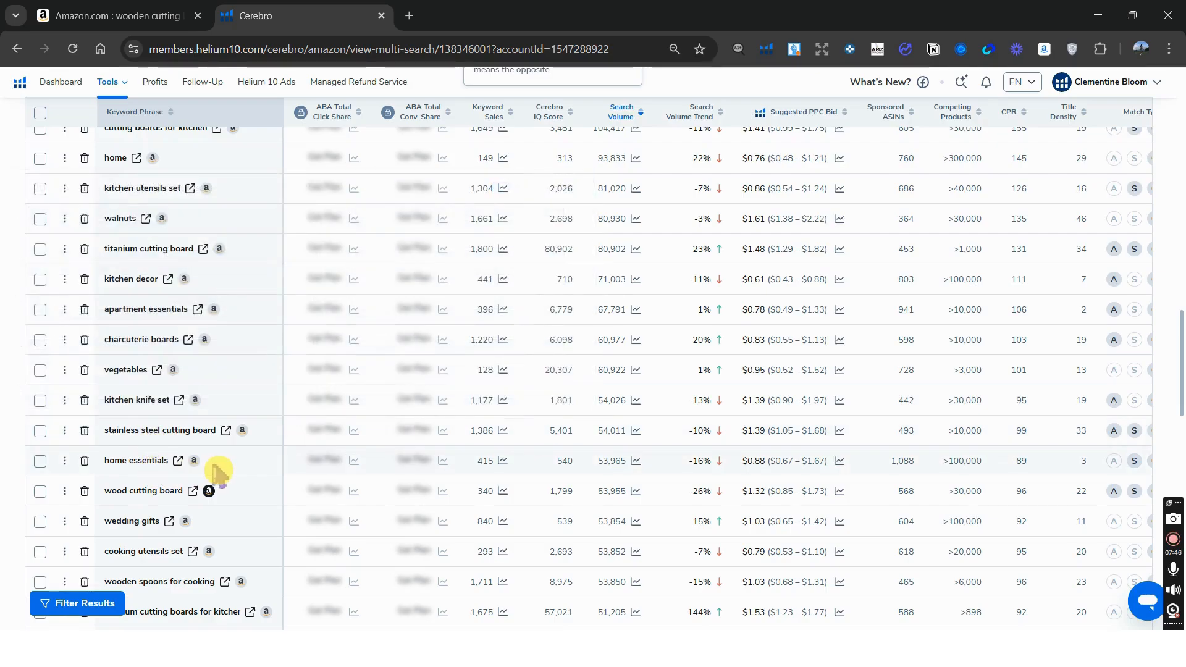
Preview the top ranked products for "wood cutting board" and open the keyword's Amazon search results to examine them.
{"action": "mouse_move", "coordinate": [141, 494]}
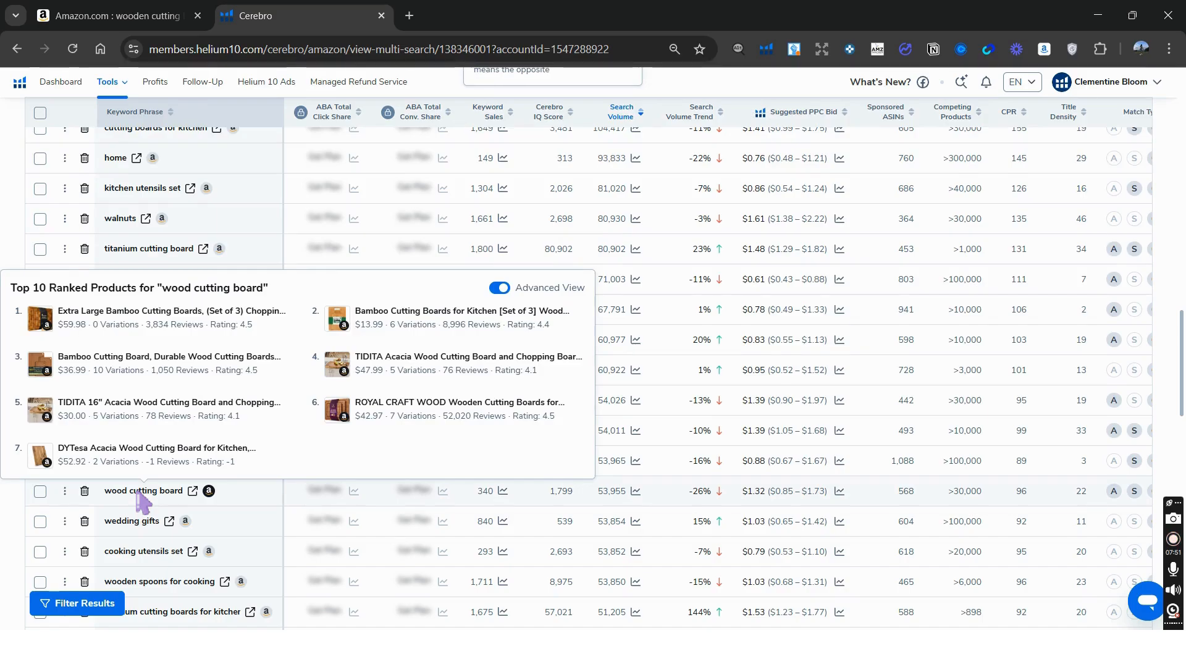
{"action": "right_click", "coordinate": [141, 498]}
{"action": "key", "text": "Escape"}
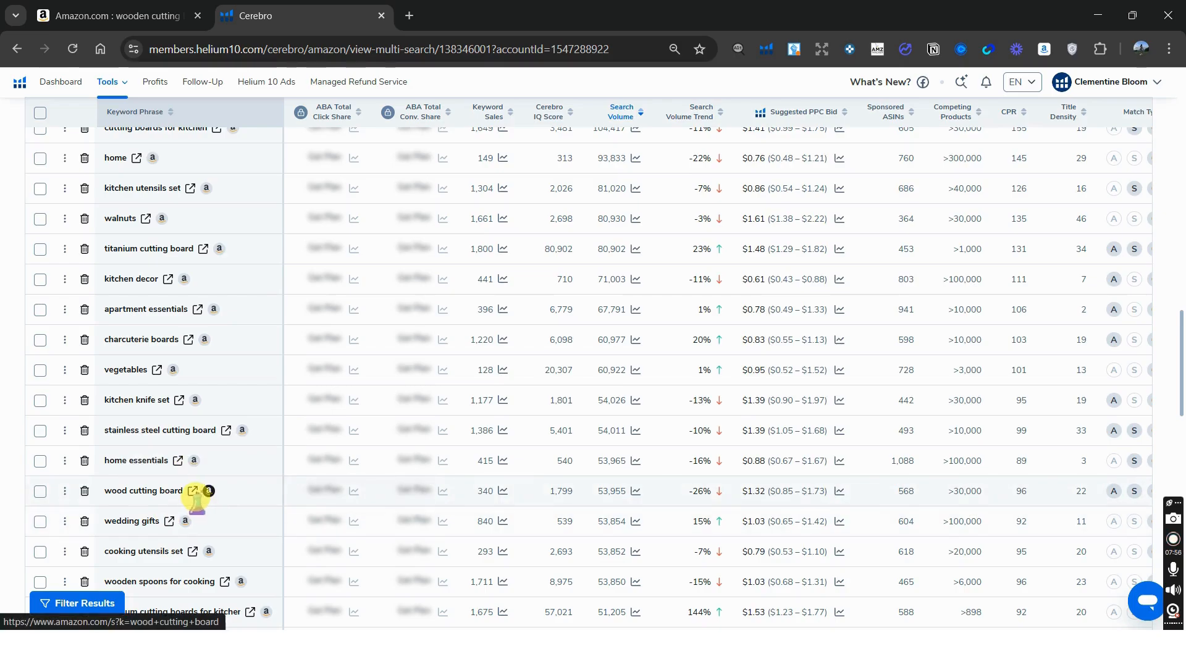
{"action": "left_click", "coordinate": [194, 491]}
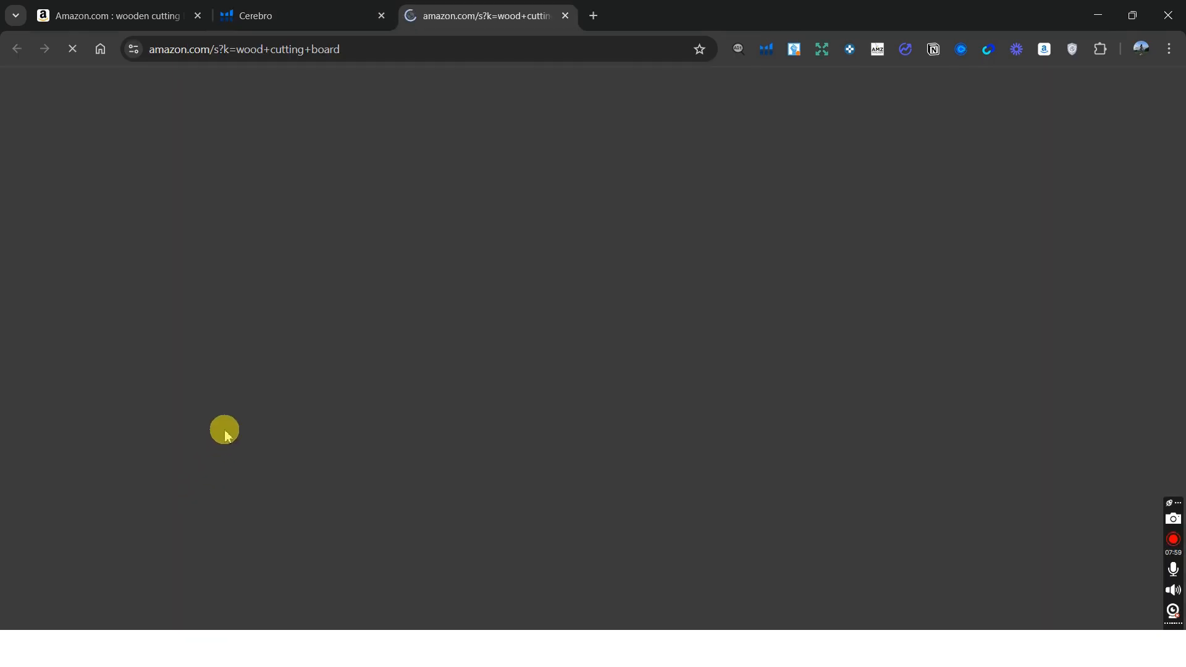
{"action": "scroll", "coordinate": [369, 419], "scroll_direction": "down", "scroll_amount": 6}
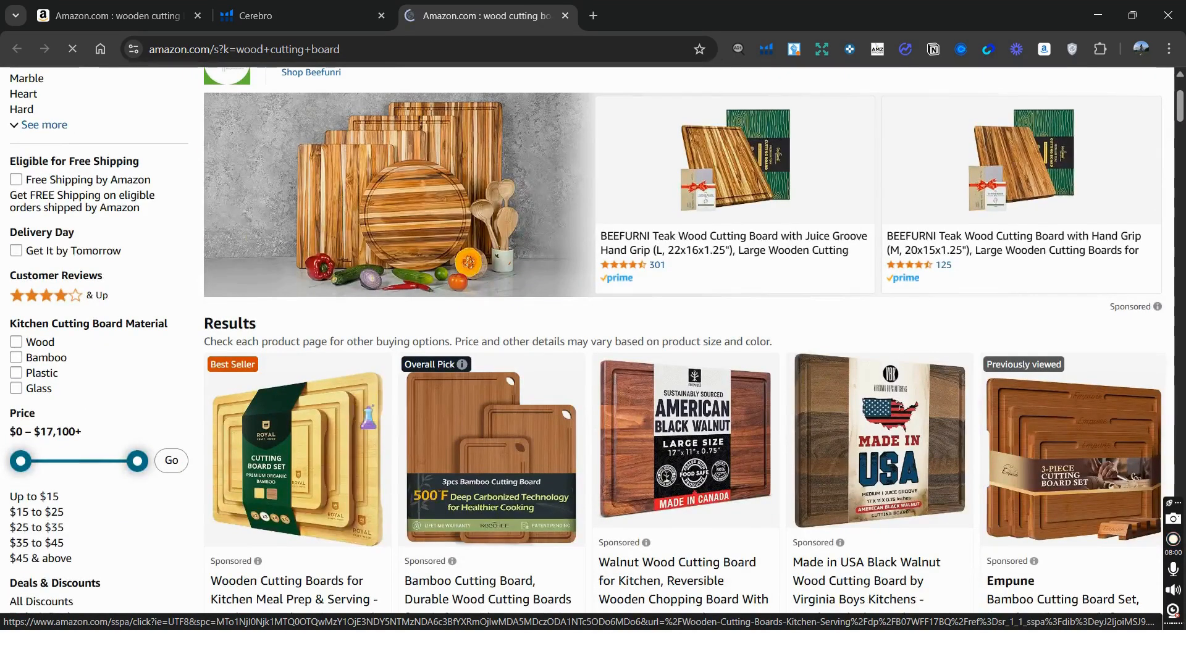
Look through the Amazon search results for "wood cutting board" to check whether the listed products match the competitor product type.
{"action": "scroll", "coordinate": [369, 418], "scroll_direction": "down", "scroll_amount": 15}
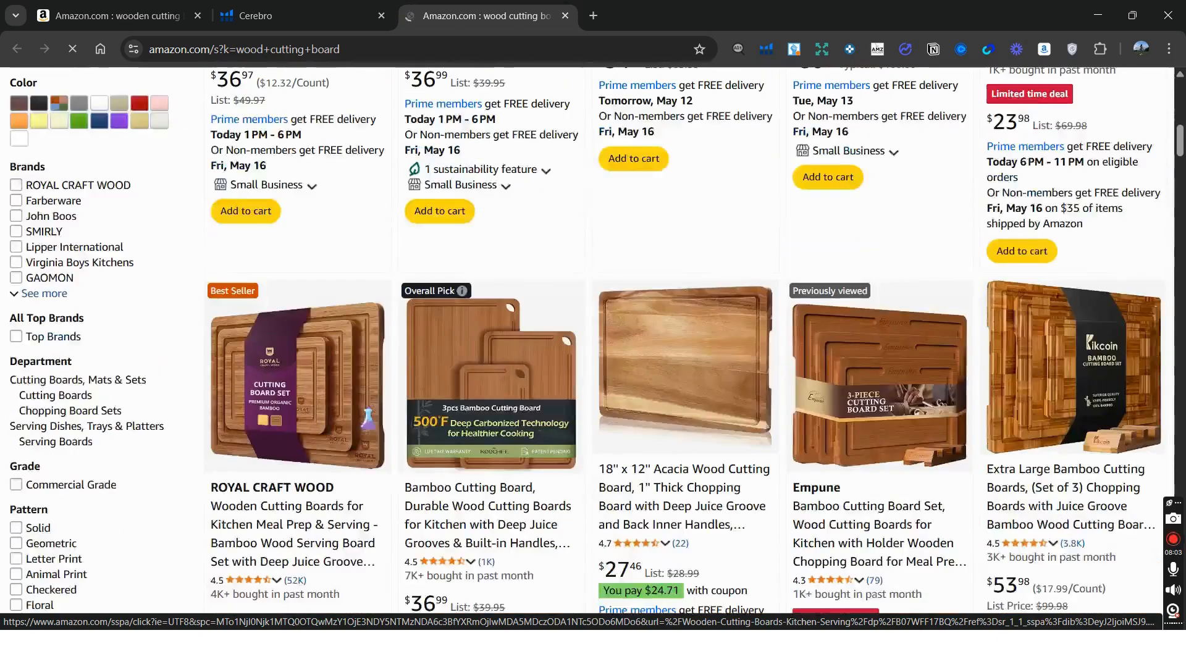
{"action": "scroll", "coordinate": [369, 413], "scroll_direction": "down", "scroll_amount": 15}
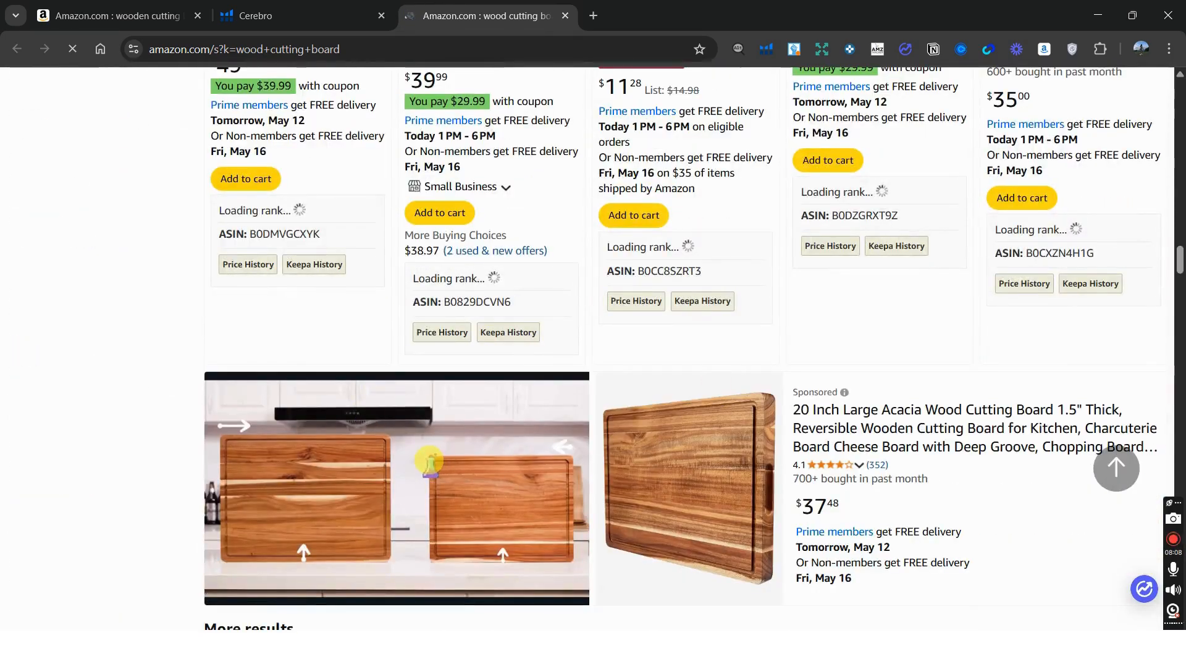
{"action": "scroll", "coordinate": [433, 461], "scroll_direction": "down", "scroll_amount": 5}
{"action": "scroll", "coordinate": [433, 461], "scroll_direction": "down", "scroll_amount": 15}
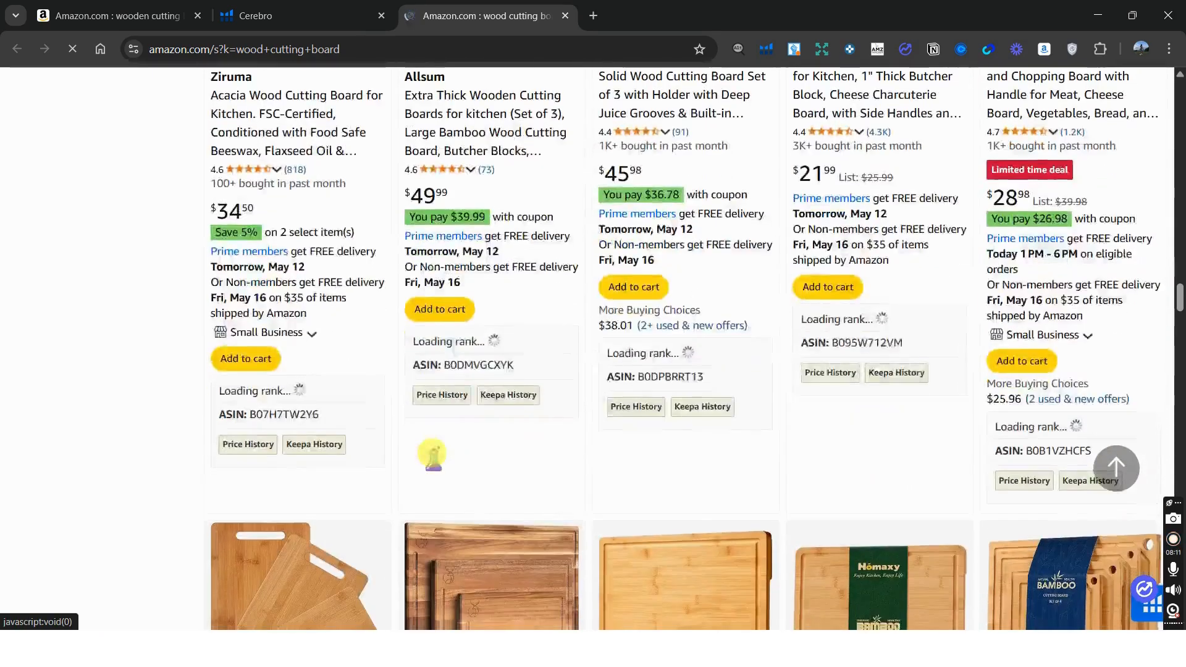
{"action": "scroll", "coordinate": [432, 458], "scroll_direction": "down", "scroll_amount": 14}
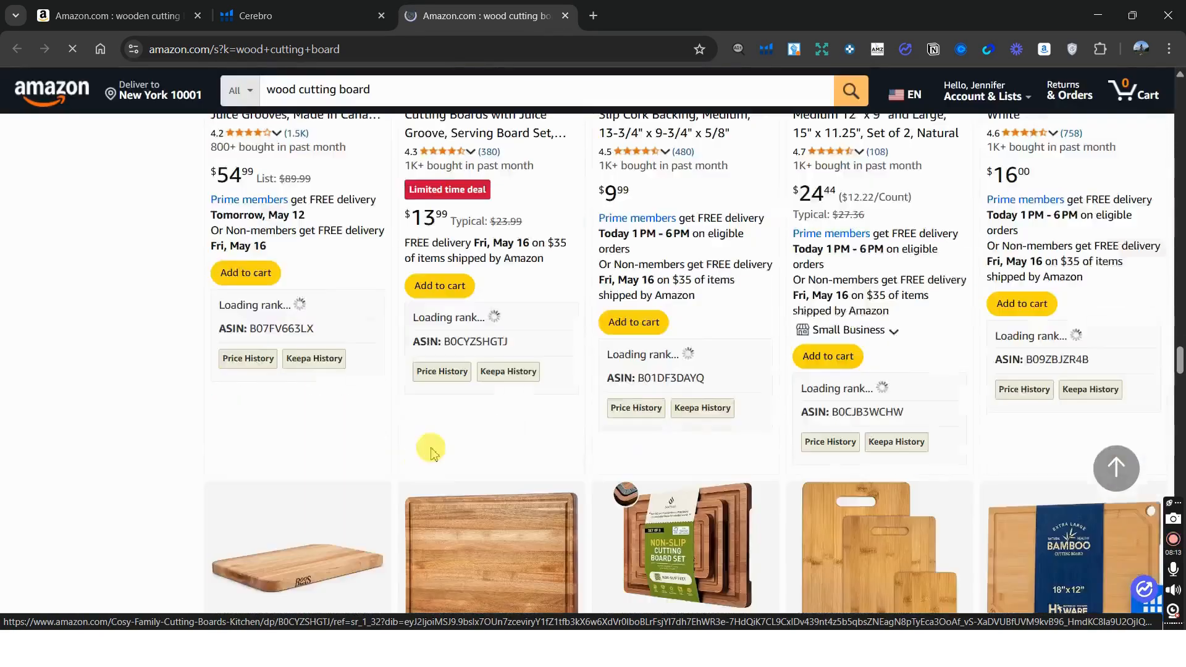
{"action": "scroll", "coordinate": [456, 384], "scroll_direction": "down", "scroll_amount": 10}
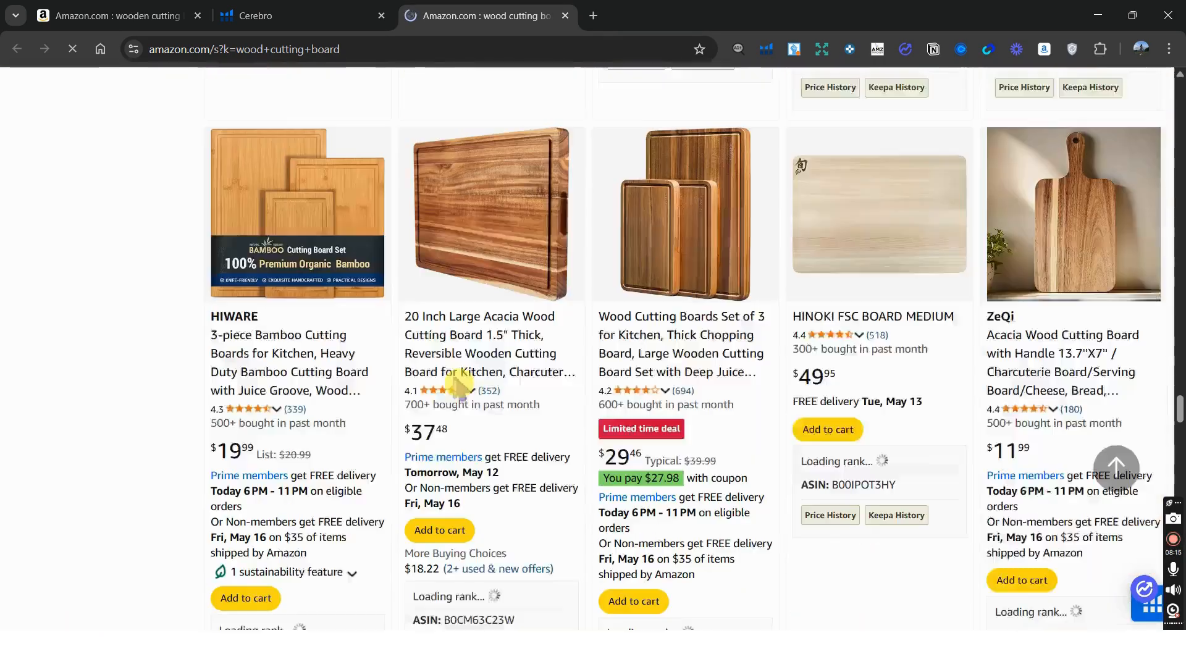
{"action": "scroll", "coordinate": [862, 346], "scroll_direction": "down", "scroll_amount": 15}
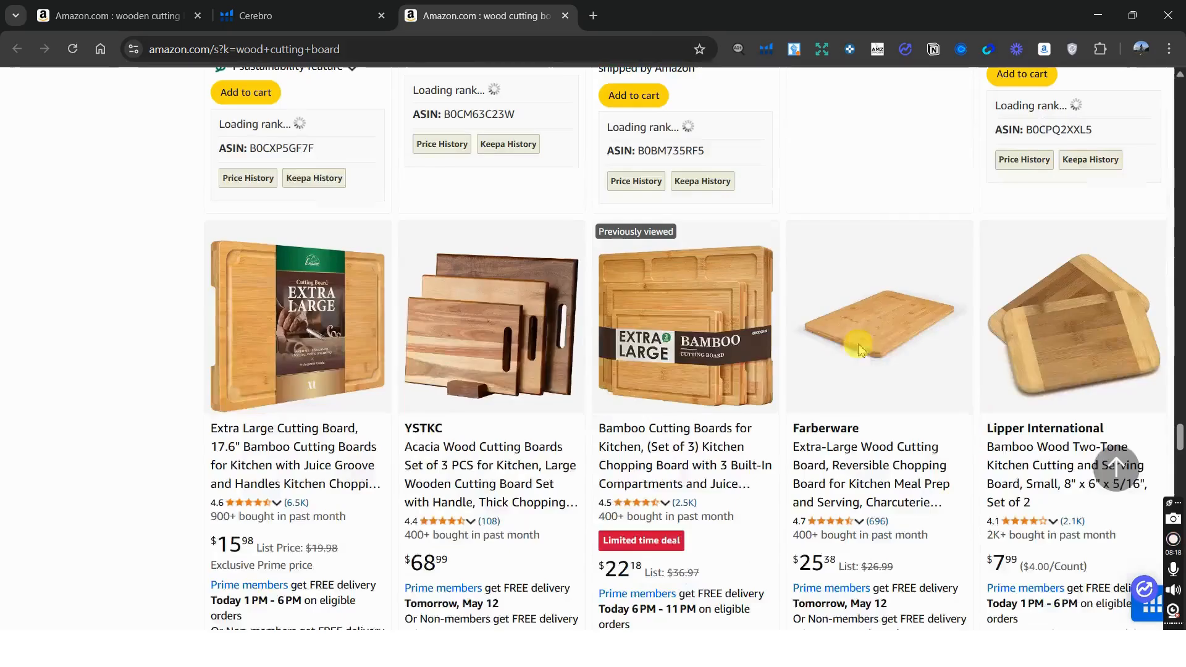
{"action": "scroll", "coordinate": [873, 354], "scroll_direction": "down", "scroll_amount": 20}
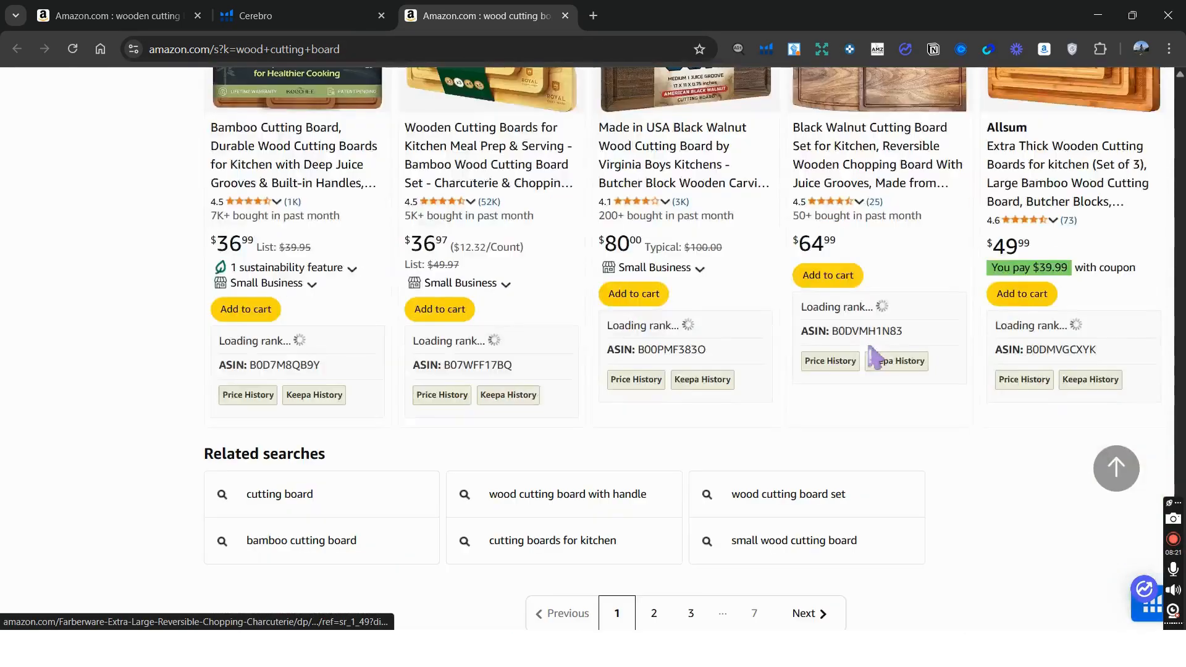
{"action": "scroll", "coordinate": [874, 357], "scroll_direction": "up", "scroll_amount": 6}
{"action": "scroll", "coordinate": [874, 358], "scroll_direction": "up", "scroll_amount": 4}
Return to the Cerebro keyword list and look over the remaining high-volume phrases.
{"action": "left_click", "coordinate": [322, 12]}
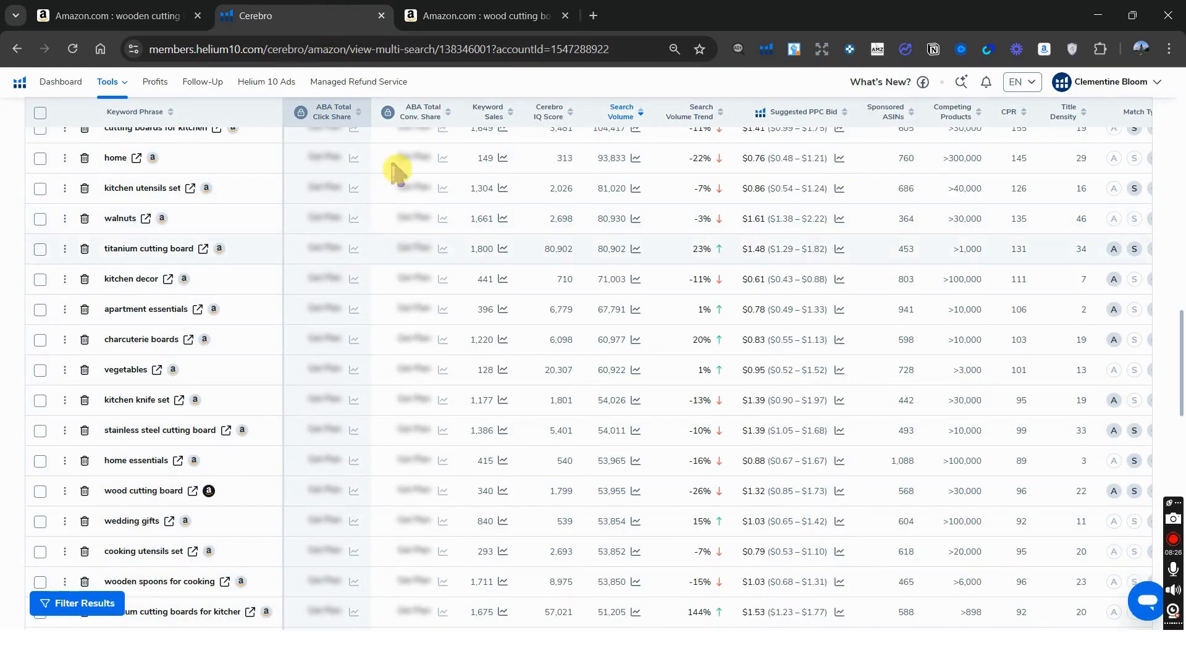
{"action": "scroll", "coordinate": [544, 357], "scroll_direction": "up", "scroll_amount": 3}
{"action": "scroll", "coordinate": [544, 346], "scroll_direction": "down", "scroll_amount": 3}
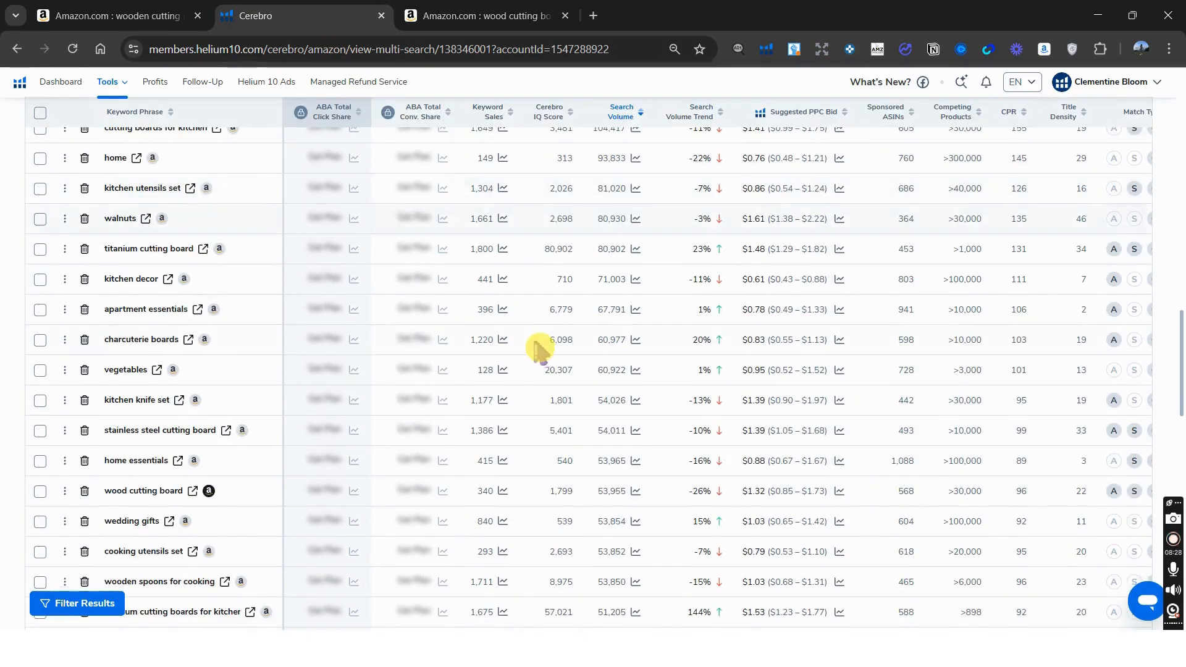
{"action": "scroll", "coordinate": [542, 343], "scroll_direction": "up", "scroll_amount": 10}
{"action": "scroll", "coordinate": [542, 312], "scroll_direction": "up", "scroll_amount": 15}
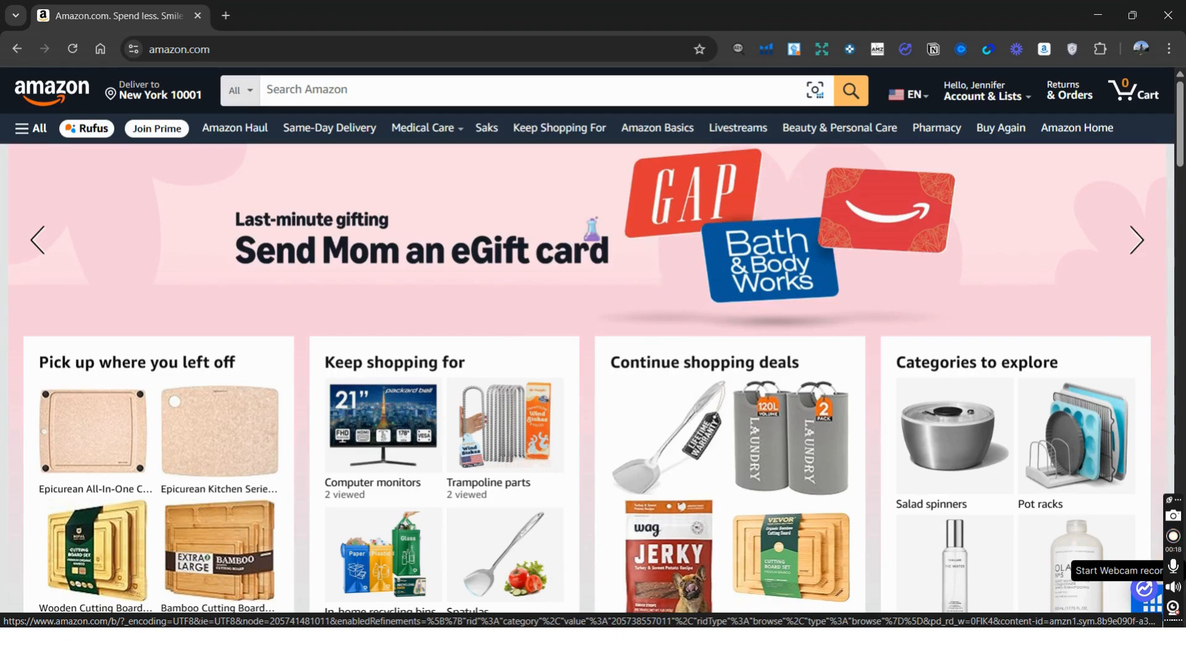
Search Amazon for "wood cutting board".
{"action": "left_click", "coordinate": [286, 90]}
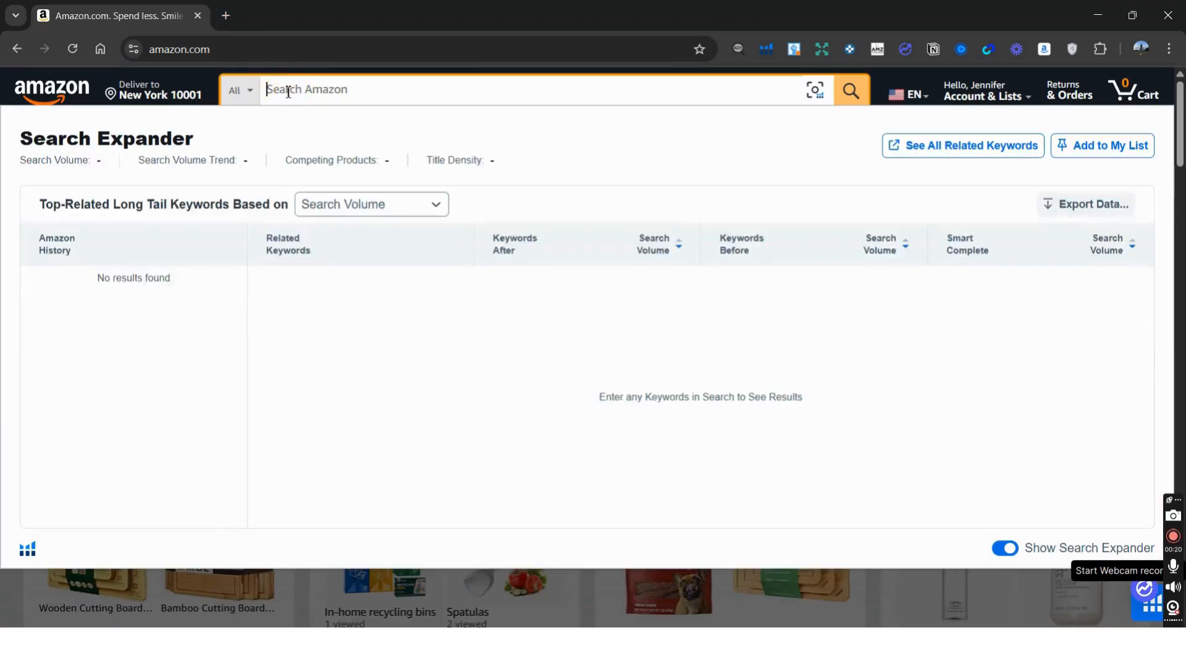
{"action": "type", "text": "wood cuttin"}
{"action": "key", "text": "BackSpace"}
{"action": "key", "text": "BackSpace"}
{"action": "type", "text": "cutting board"}
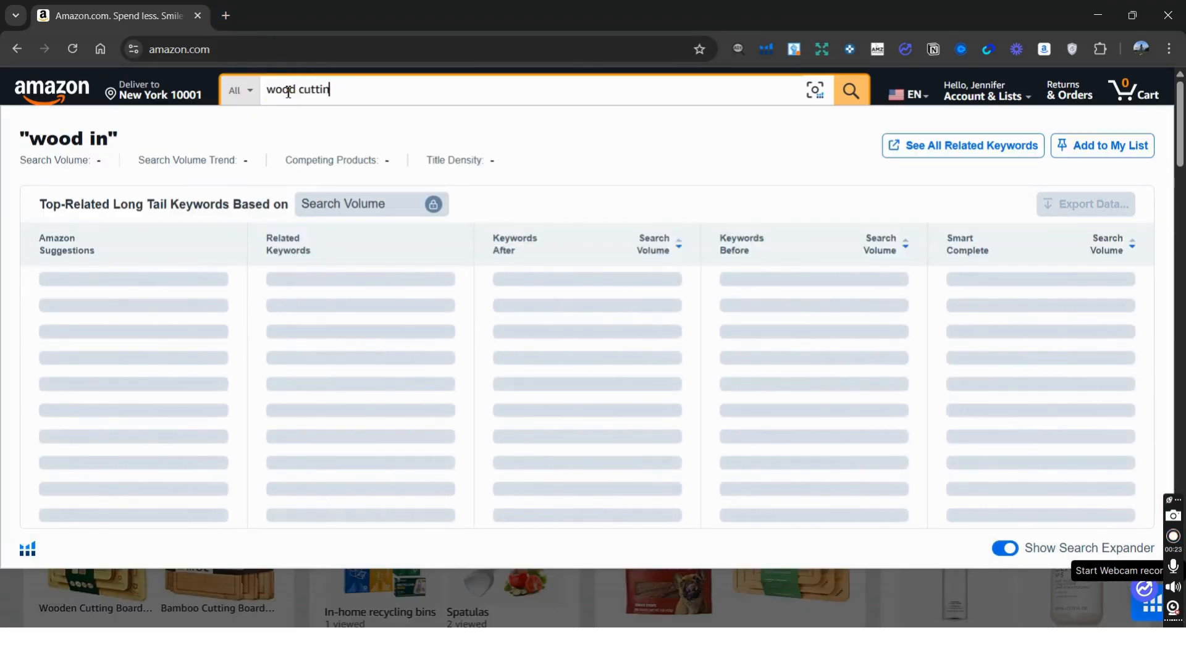
{"action": "key", "text": "Return"}
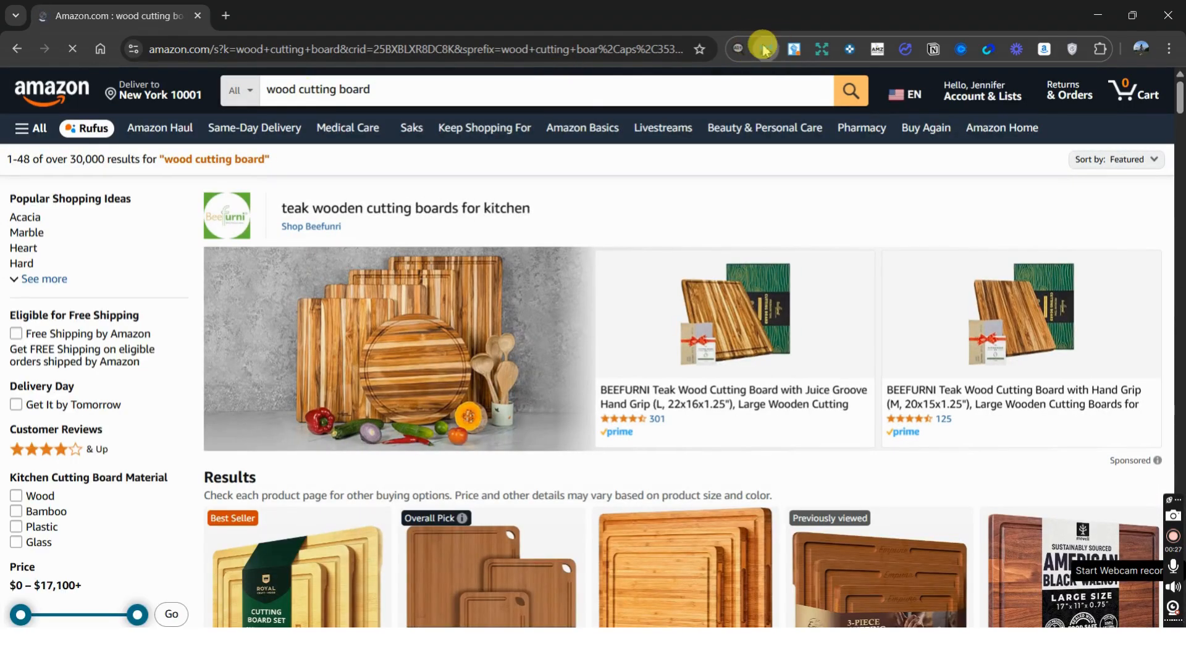
Run the Helium 10 Xray product research on the "wood cutting board" search results.
{"action": "left_click", "coordinate": [767, 49]}
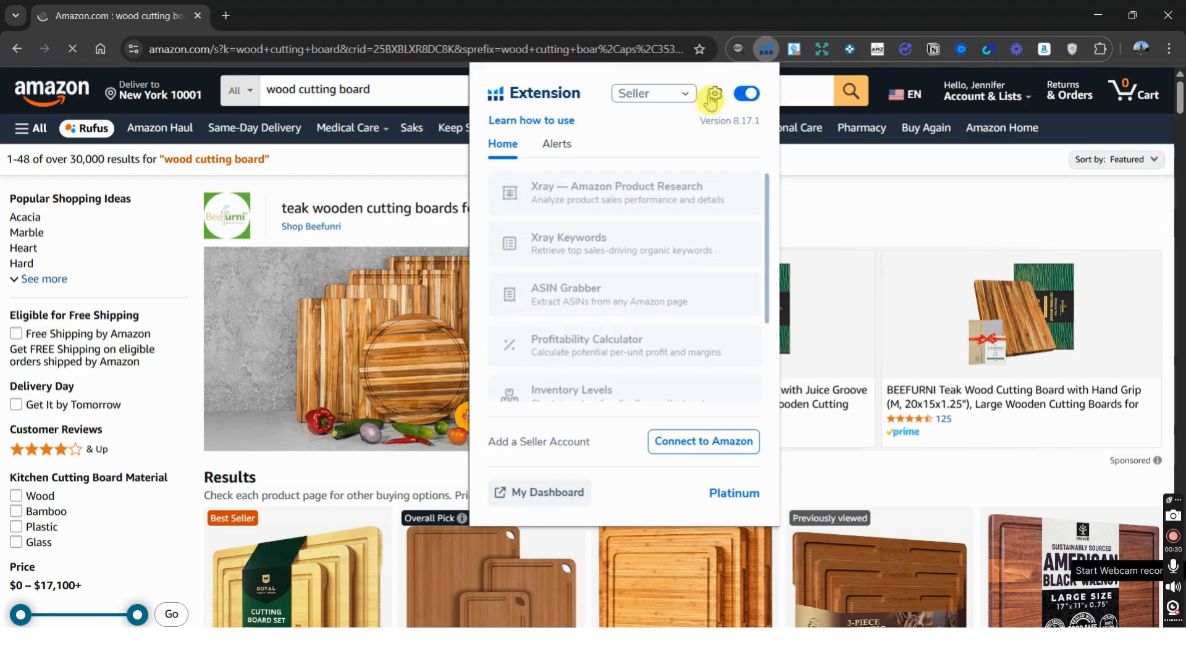
{"action": "left_click", "coordinate": [681, 205]}
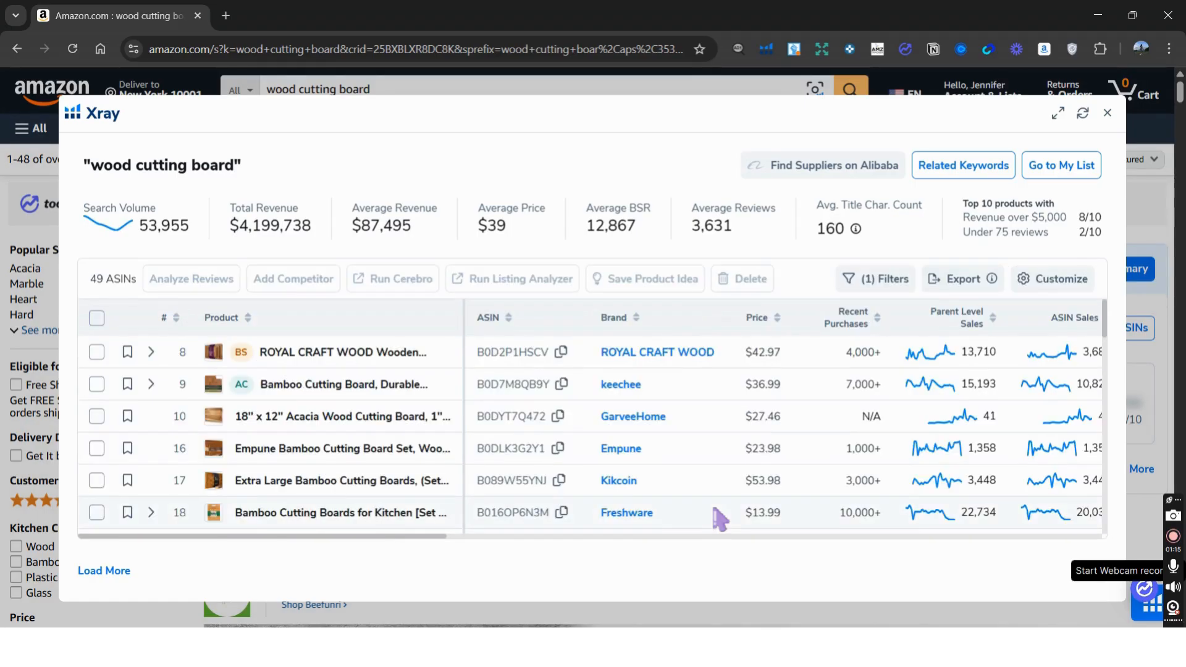
{"action": "left_click", "coordinate": [703, 474]}
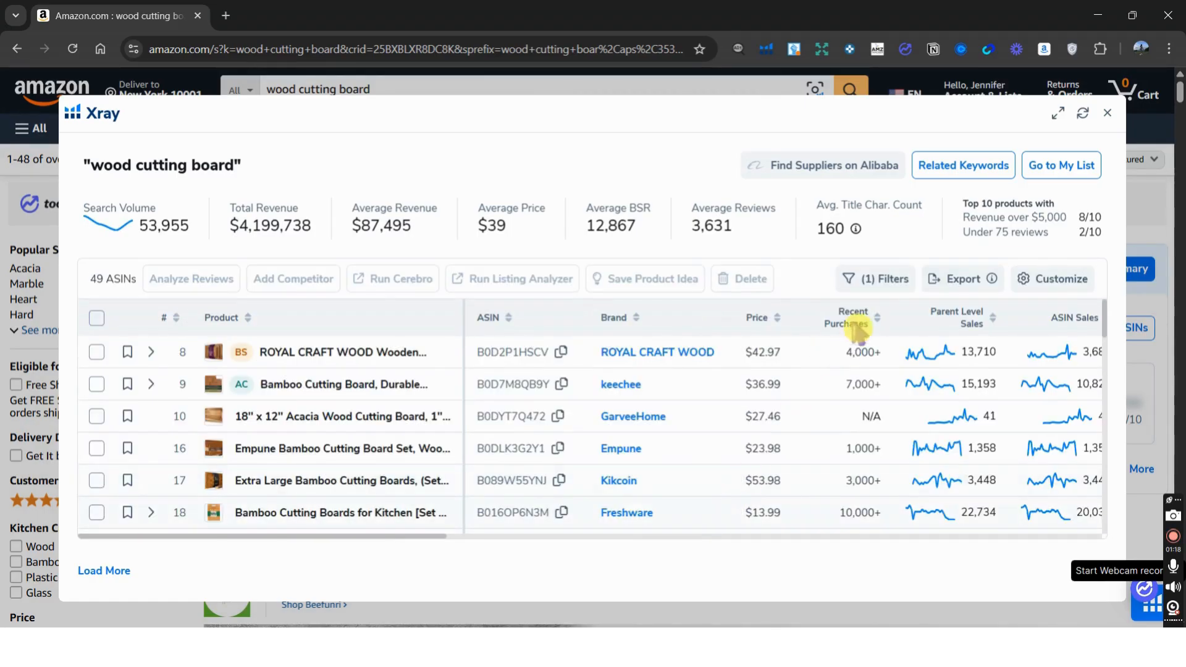
Apply the Xray filter that hides sponsored products from the results.
{"action": "left_click", "coordinate": [885, 279]}
{"action": "left_click", "coordinate": [276, 417]}
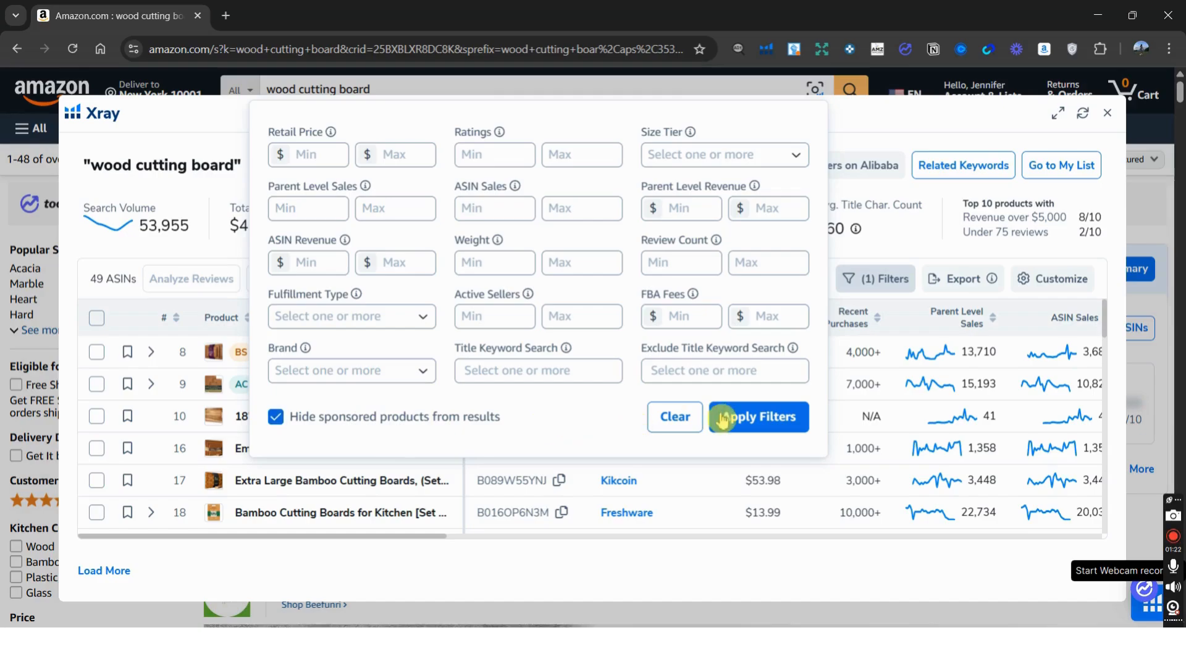
{"action": "left_click", "coordinate": [745, 417]}
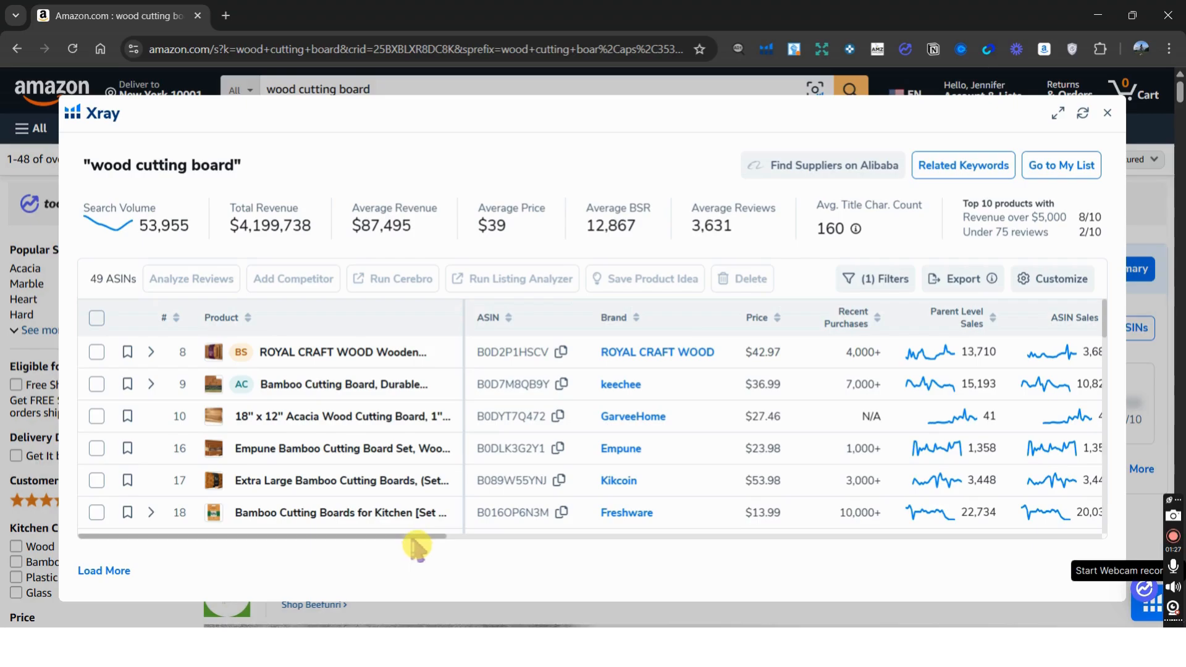
Sort the Xray products by Parent Level Revenue, highest first, and review their price and sales columns.
{"action": "left_click_drag", "start_coordinate": [418, 538], "coordinate": [593, 550]}
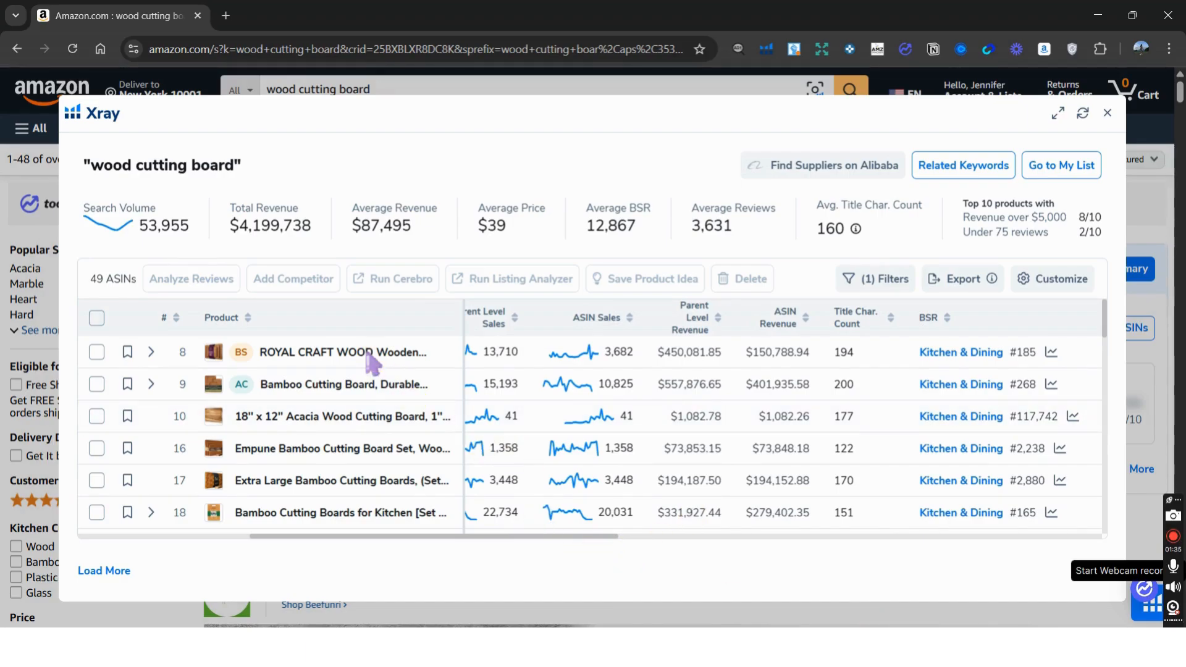
{"action": "left_click", "coordinate": [719, 320]}
{"action": "left_click", "coordinate": [722, 327]}
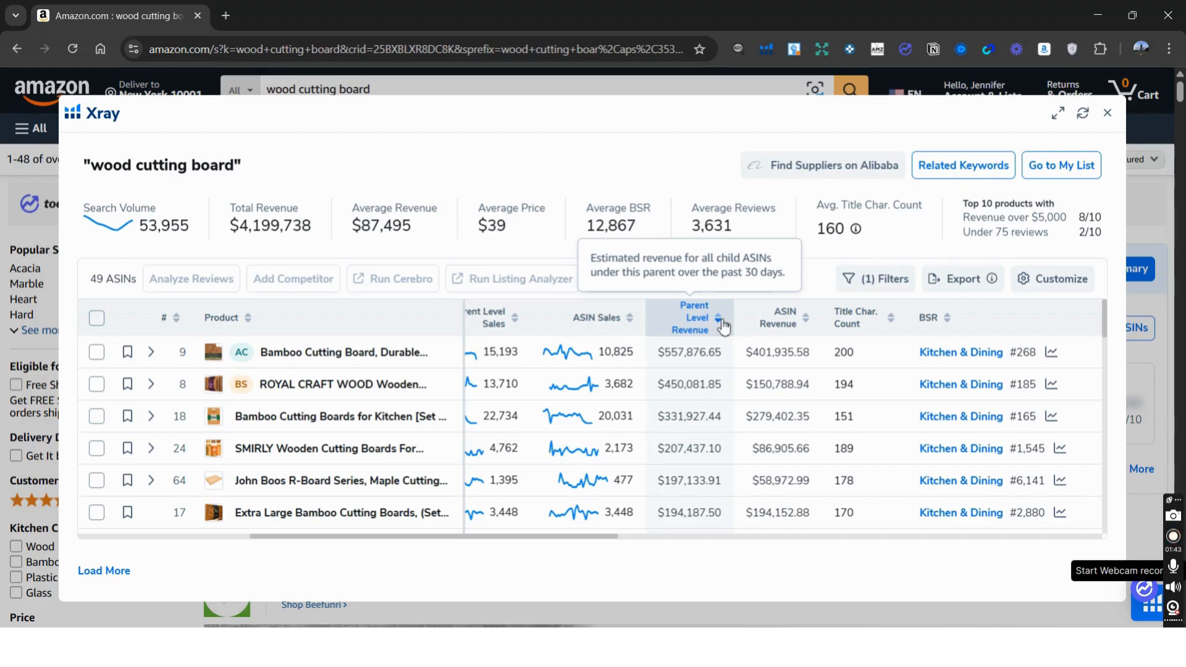
{"action": "left_click_drag", "start_coordinate": [585, 537], "coordinate": [506, 548]}
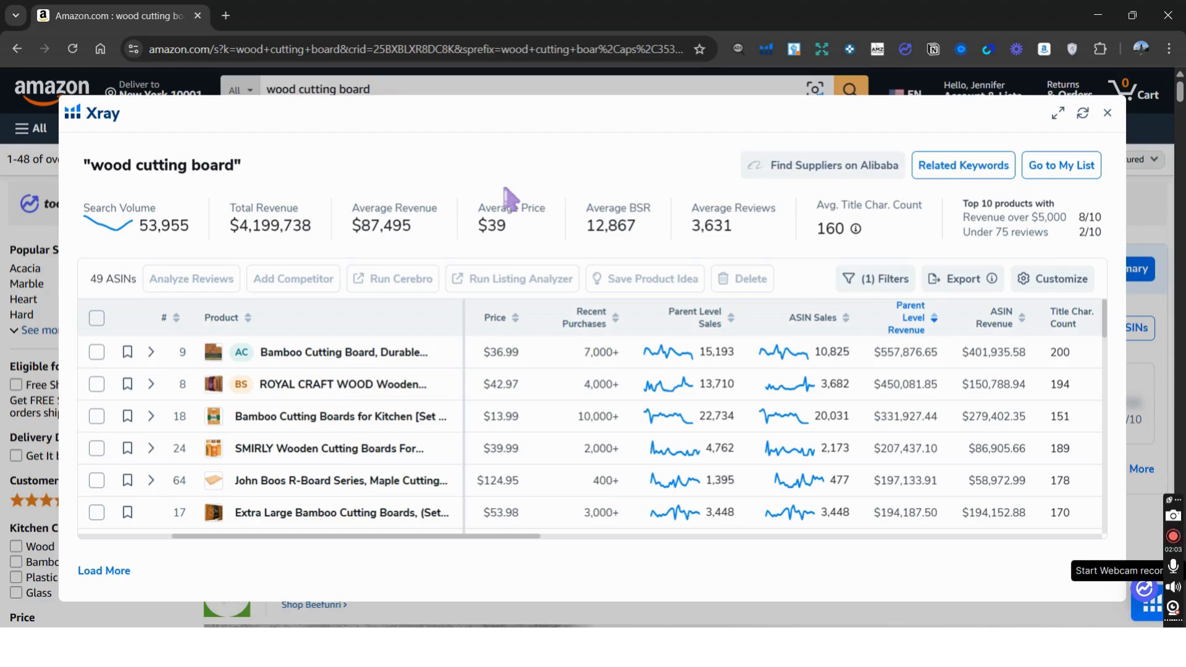
{"action": "scroll", "coordinate": [328, 338], "scroll_direction": "down", "scroll_amount": 1}
{"action": "scroll", "coordinate": [352, 365], "scroll_direction": "up", "scroll_amount": 1}
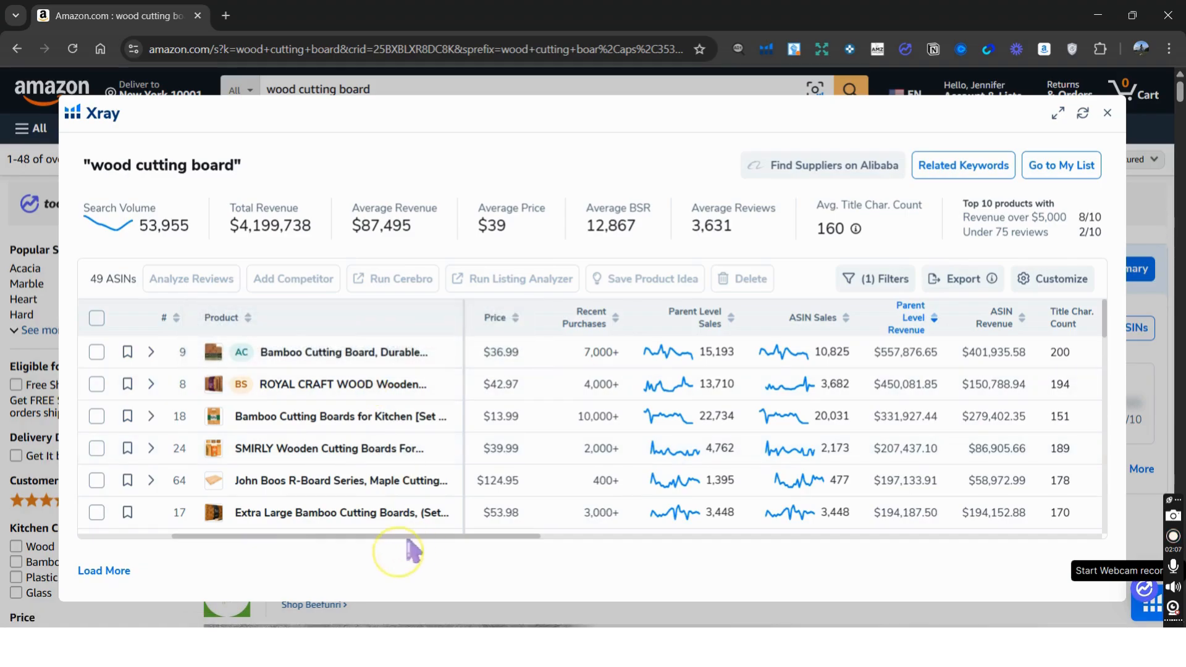
{"action": "left_click_drag", "start_coordinate": [418, 535], "coordinate": [318, 570]}
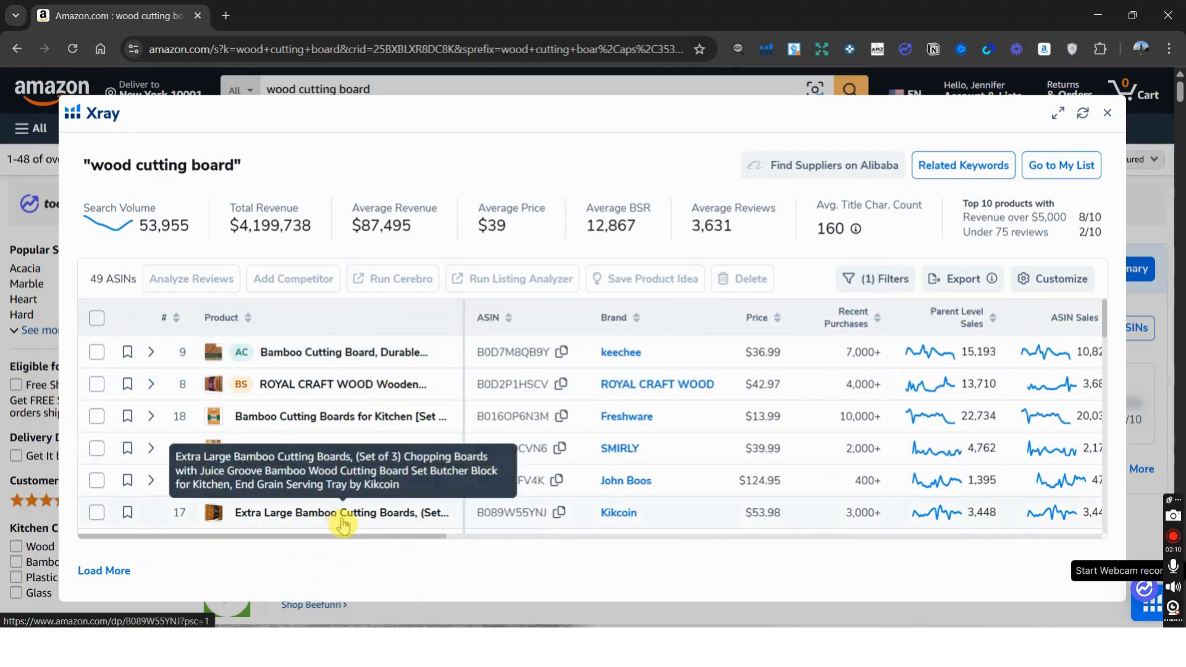
{"action": "left_click", "coordinate": [97, 417]}
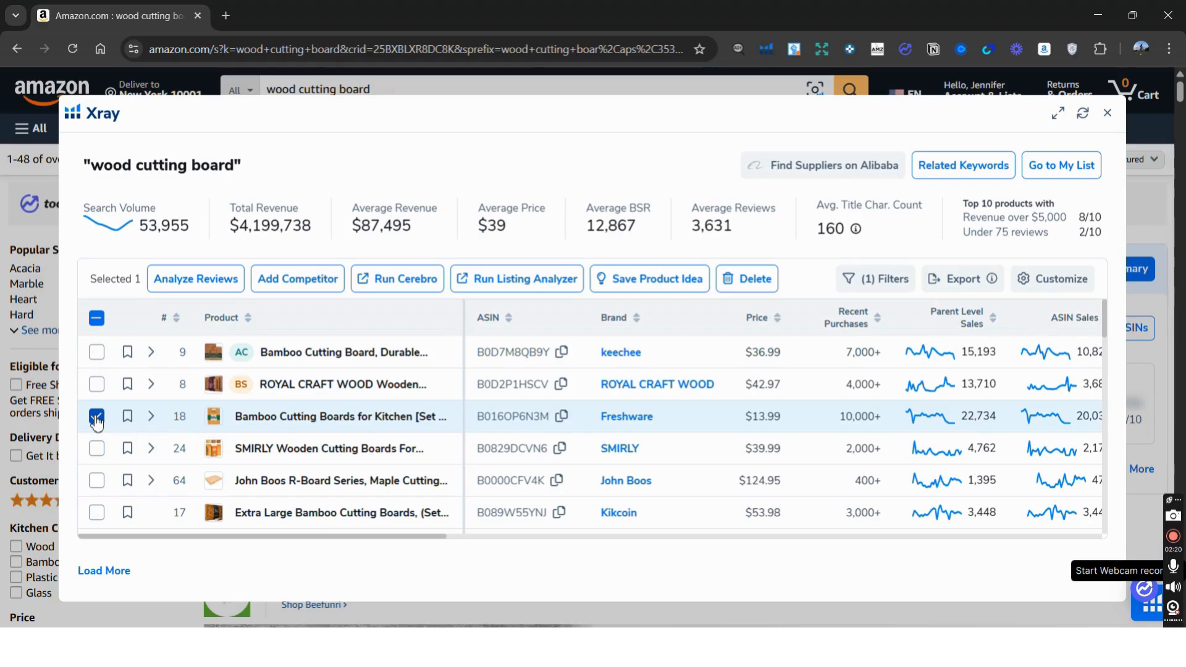
{"action": "left_click", "coordinate": [96, 418]}
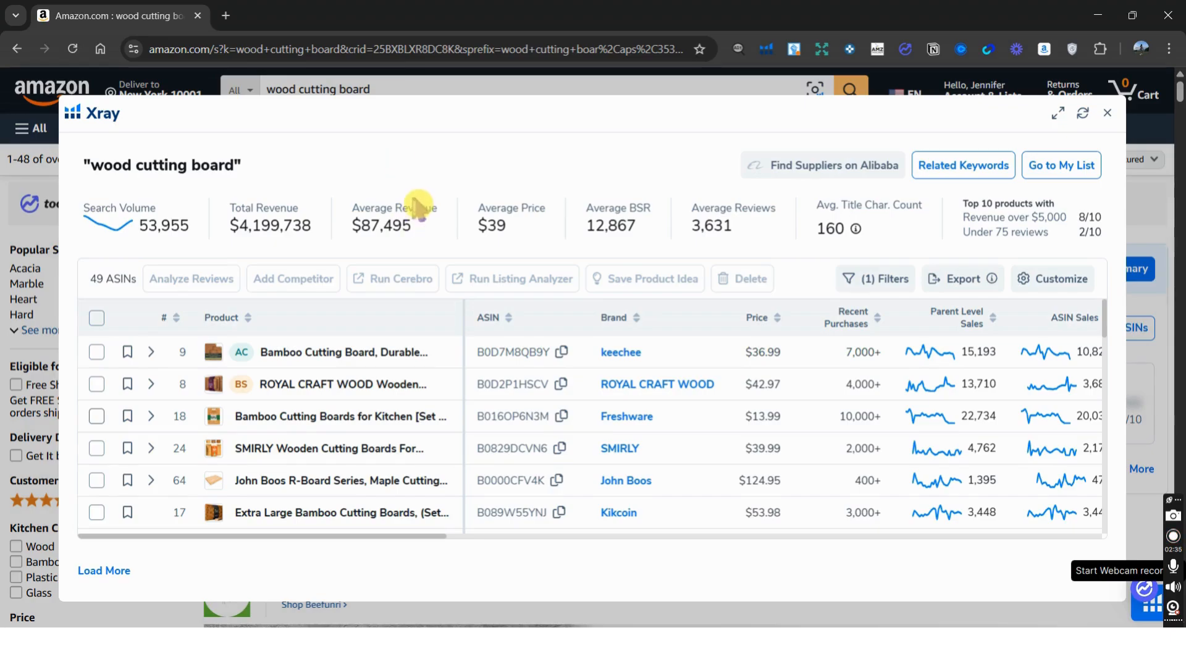
{"action": "left_click_drag", "start_coordinate": [338, 544], "coordinate": [342, 545]}
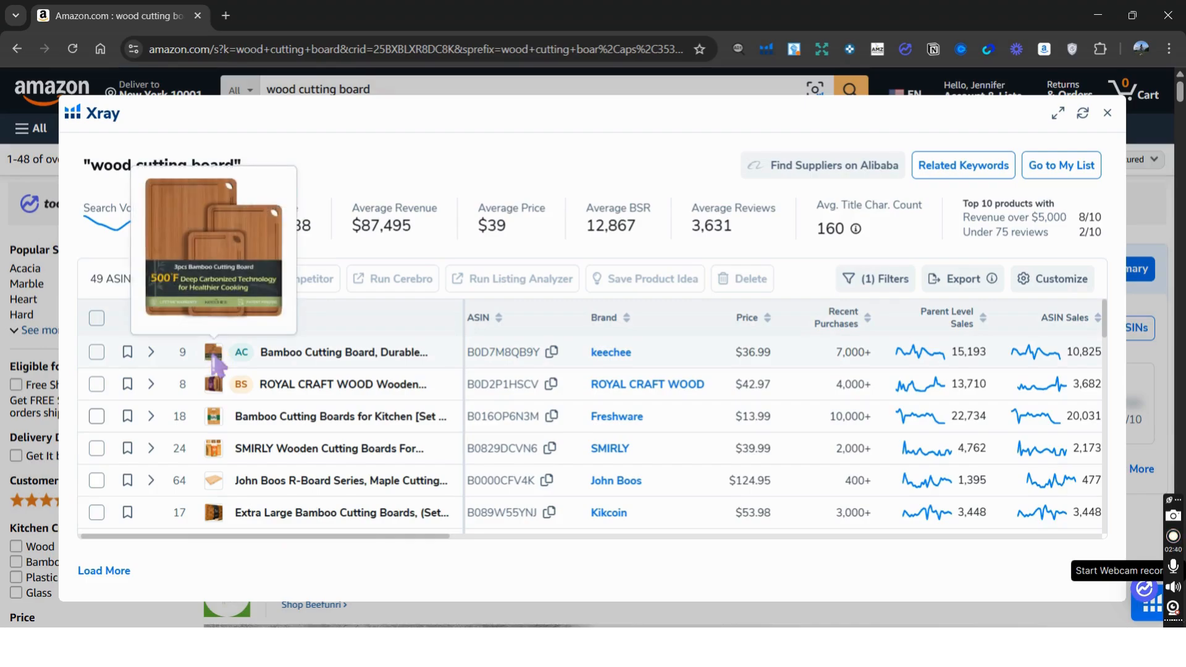
Select the five highest-revenue cutting boards, from keechee, ROYAL CRAFT WOOD, Freshware, SMIRLY and John Boos, as competitors.
{"action": "left_click", "coordinate": [97, 353]}
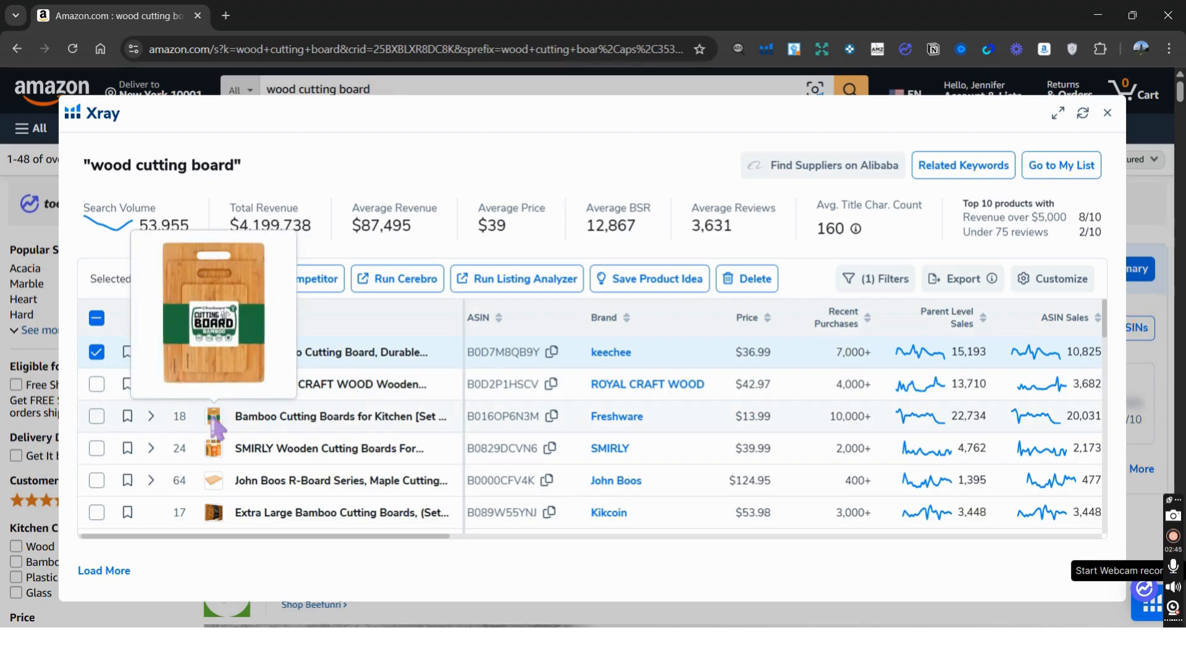
{"action": "left_click", "coordinate": [96, 385]}
{"action": "left_click", "coordinate": [96, 417]}
{"action": "left_click", "coordinate": [96, 450]}
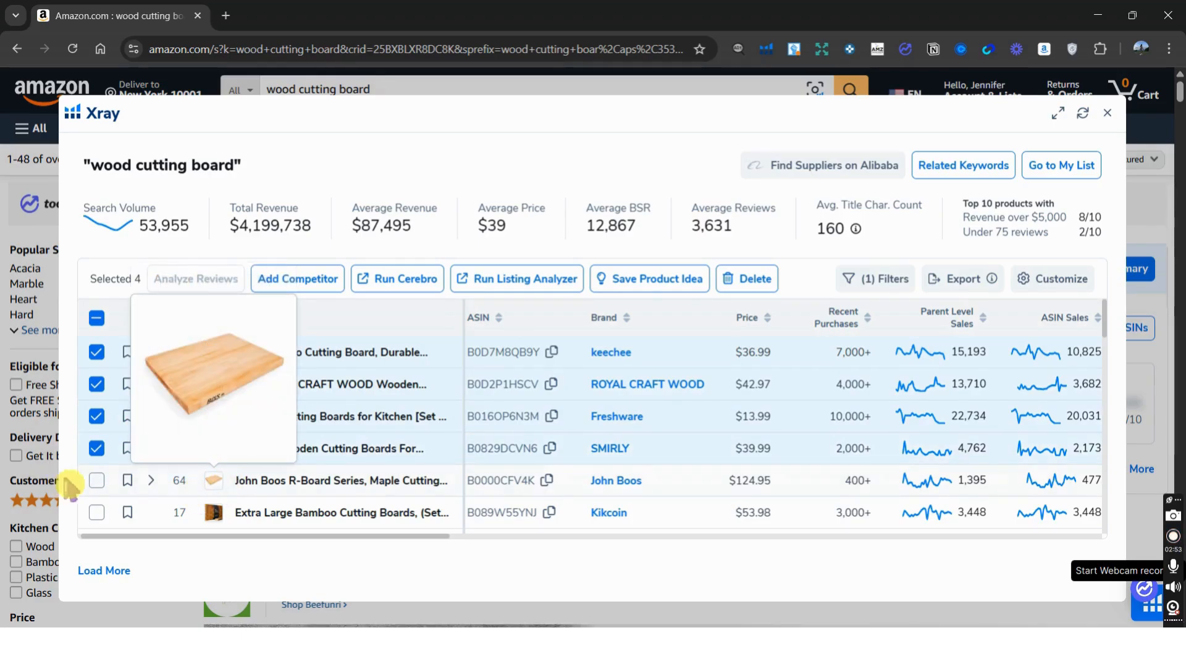
{"action": "left_click", "coordinate": [99, 479]}
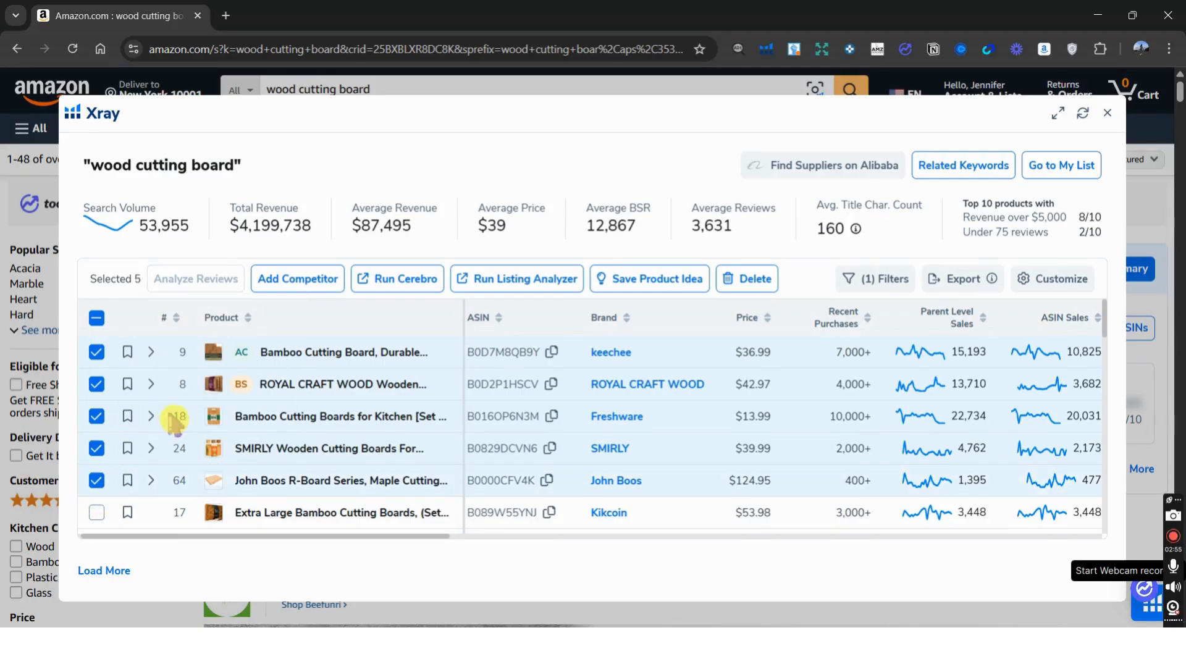
Add the Kikcoin, Farberware and HIWARE boards and both Allsum bamboo boards to the selection, making ten competitors.
{"action": "scroll", "coordinate": [176, 426], "scroll_direction": "down", "scroll_amount": 1}
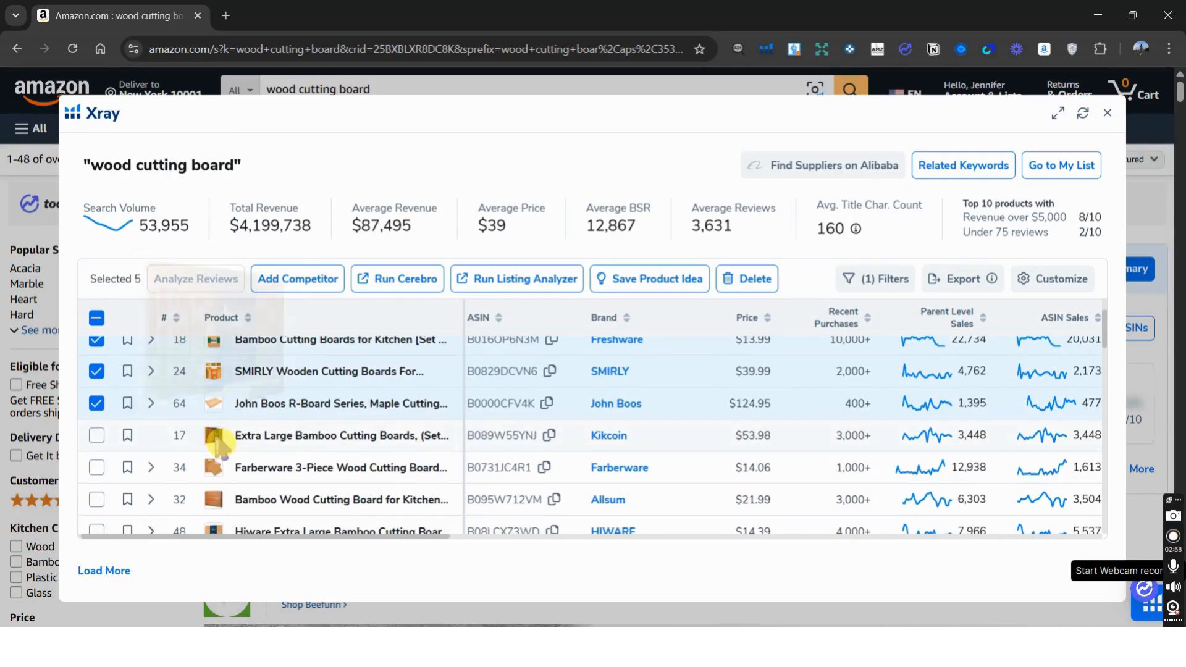
{"action": "left_click", "coordinate": [96, 436]}
{"action": "mouse_move", "coordinate": [215, 471]}
{"action": "left_click", "coordinate": [96, 468]}
{"action": "scroll", "coordinate": [151, 448], "scroll_direction": "down", "scroll_amount": 1}
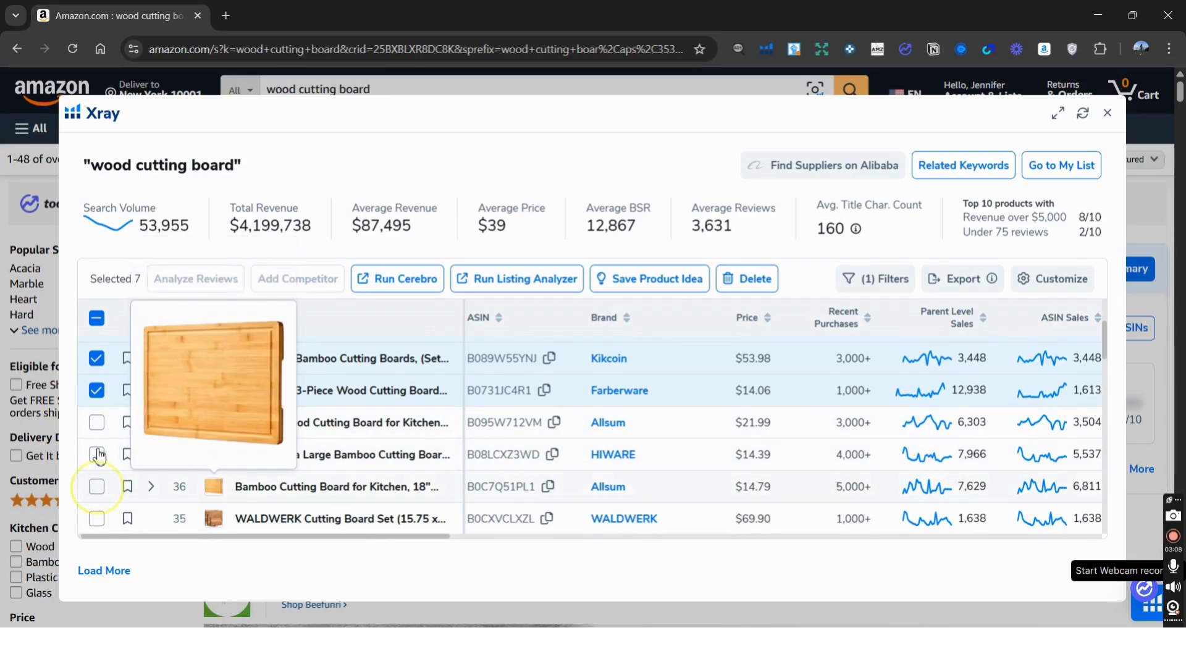
{"action": "left_click", "coordinate": [97, 423]}
{"action": "left_click", "coordinate": [97, 455]}
{"action": "left_click", "coordinate": [97, 487]}
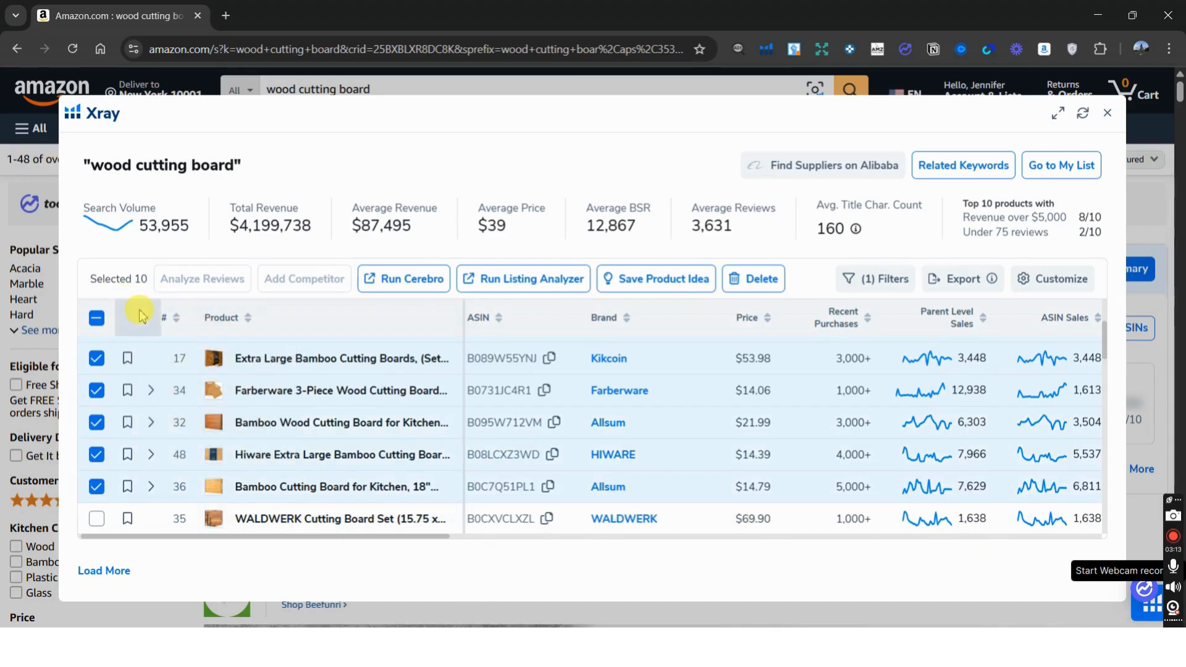
Run Cerebro on the ten selected competitors and look over the loaded ASINs and the keyword filters.
{"action": "left_click", "coordinate": [388, 283]}
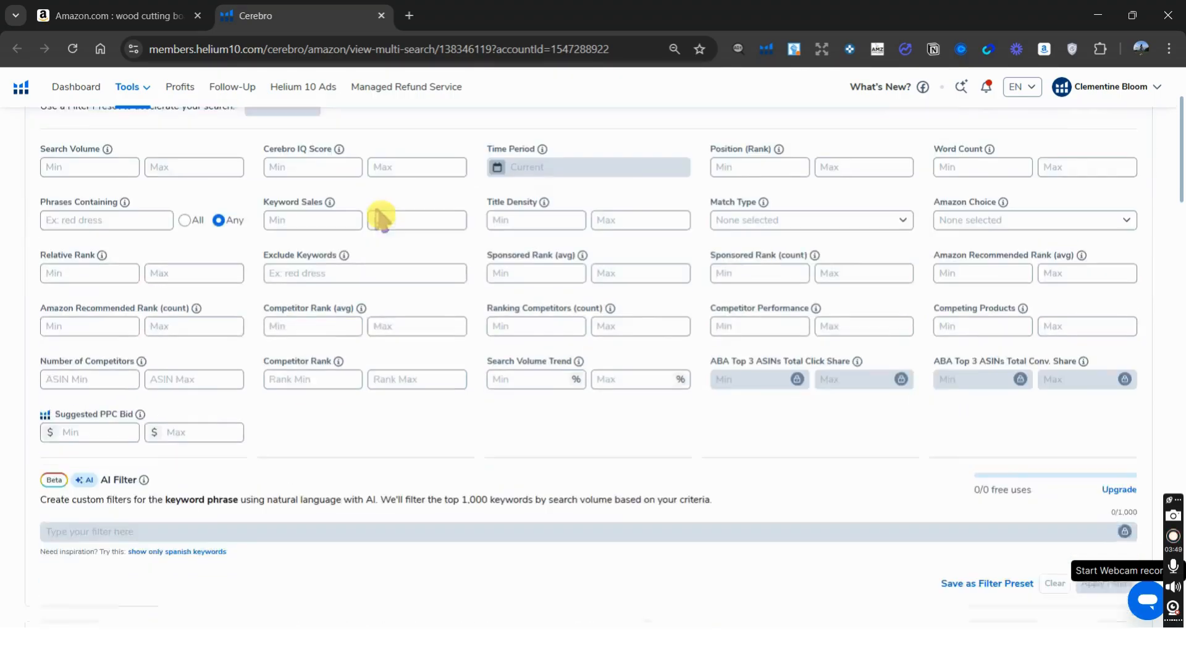
{"action": "scroll", "coordinate": [380, 220], "scroll_direction": "down", "scroll_amount": 2}
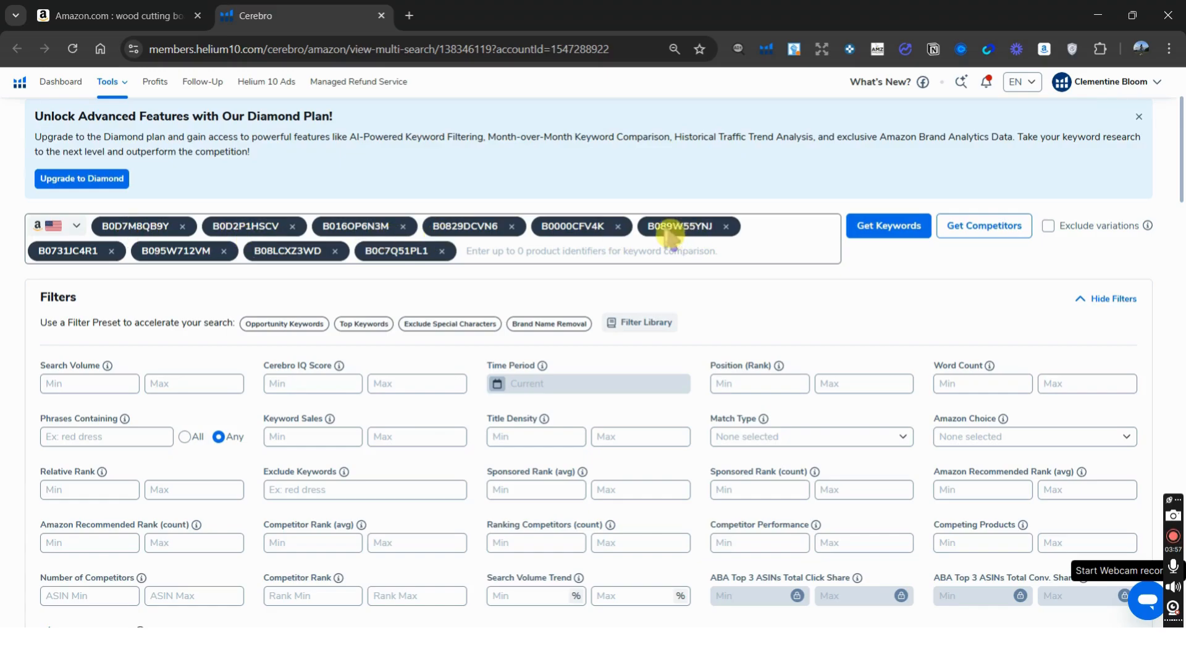
{"action": "scroll", "coordinate": [564, 257], "scroll_direction": "down", "scroll_amount": 1}
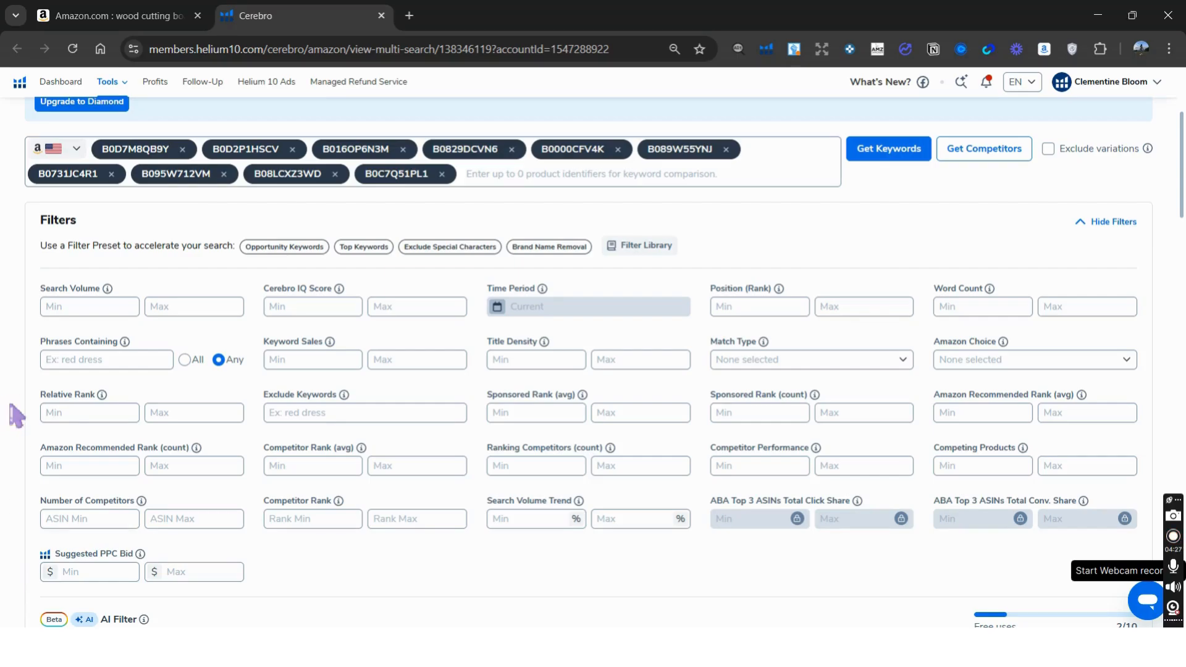
Filter the Cerebro keywords to a minimum search volume of 300 and the Organic match type.
{"action": "left_click", "coordinate": [62, 308]}
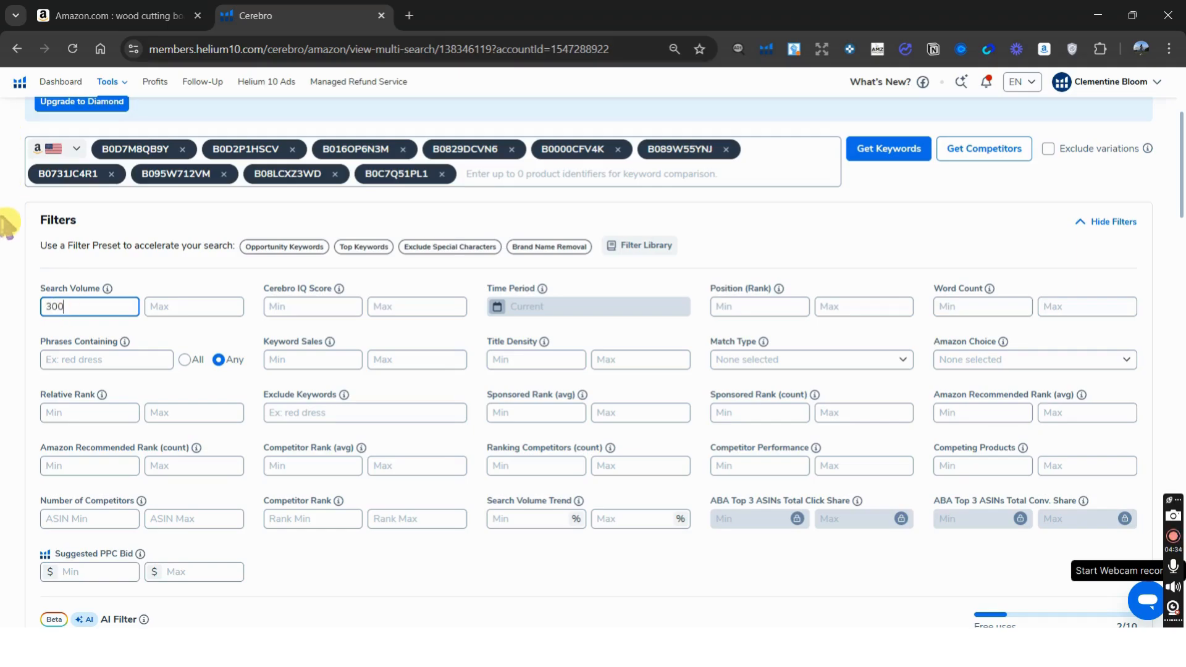
{"action": "left_click", "coordinate": [833, 370]}
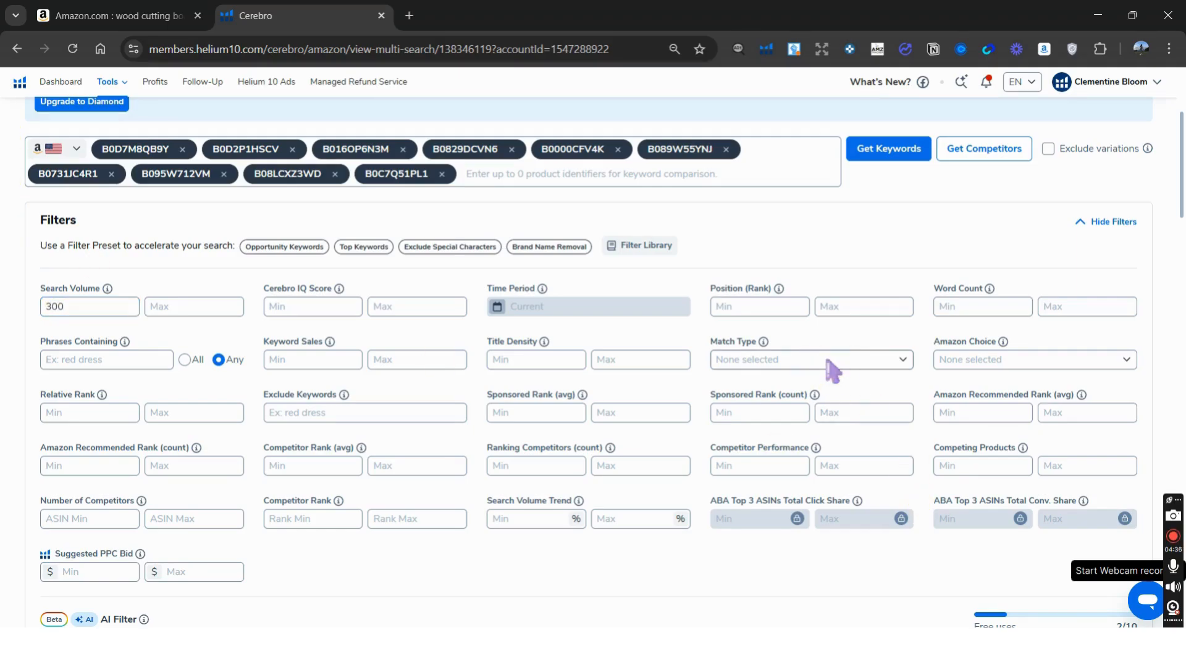
{"action": "left_click", "coordinate": [904, 363]}
{"action": "left_click", "coordinate": [863, 395]}
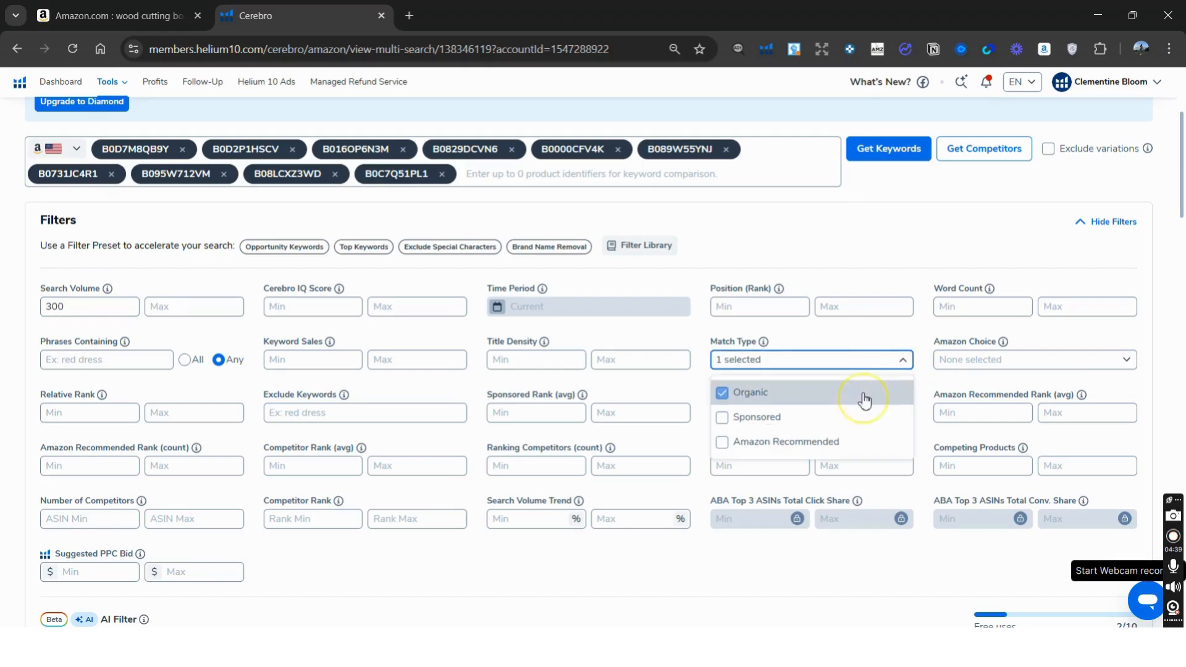
{"action": "scroll", "coordinate": [941, 421], "scroll_direction": "down", "scroll_amount": 2}
{"action": "scroll", "coordinate": [983, 426], "scroll_direction": "down", "scroll_amount": 1}
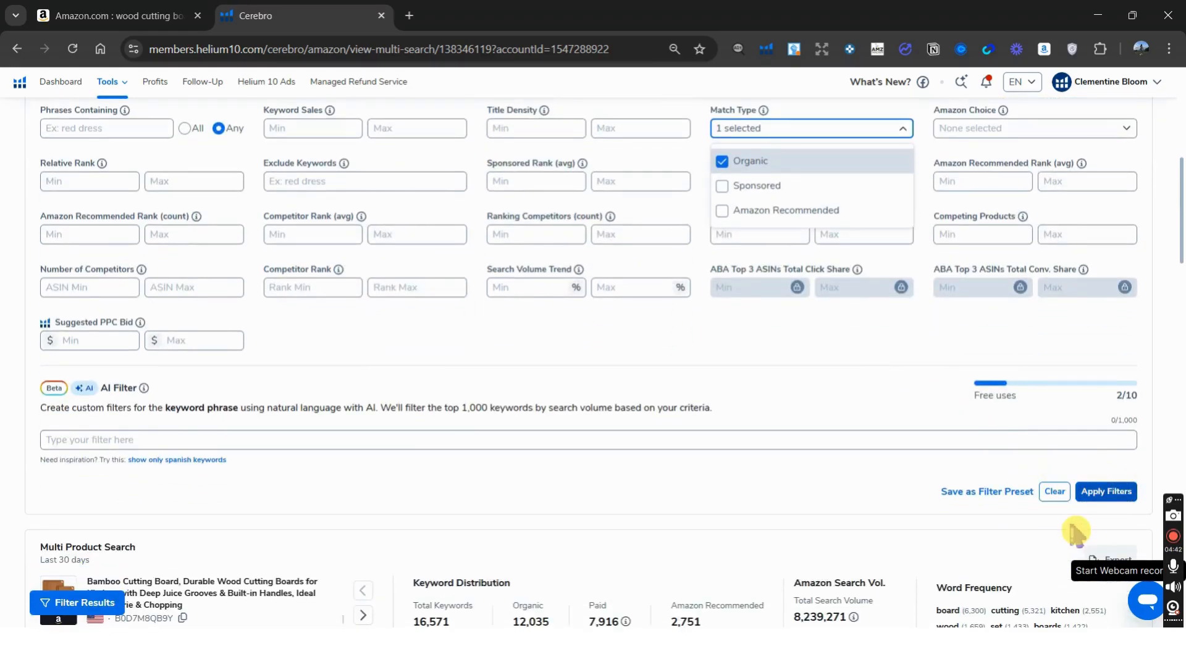
{"action": "left_click", "coordinate": [1083, 489]}
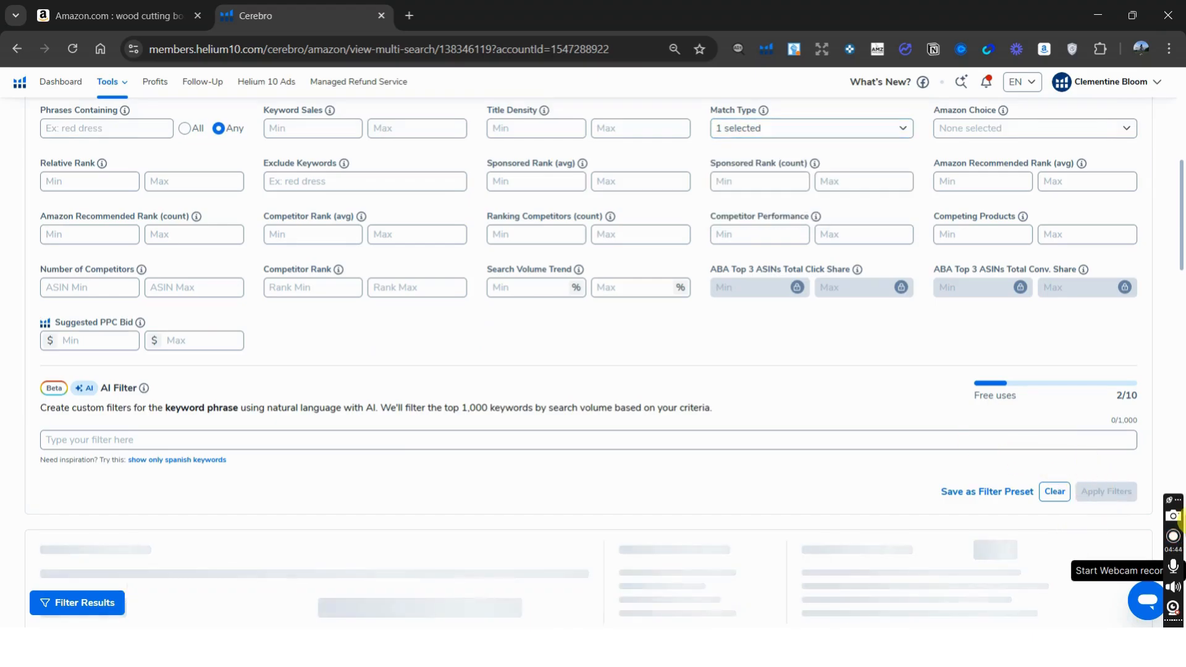
Sort the filtered keywords by search volume, highest first.
{"action": "scroll", "coordinate": [291, 284], "scroll_direction": "down", "scroll_amount": 3}
{"action": "scroll", "coordinate": [291, 284], "scroll_direction": "down", "scroll_amount": 3}
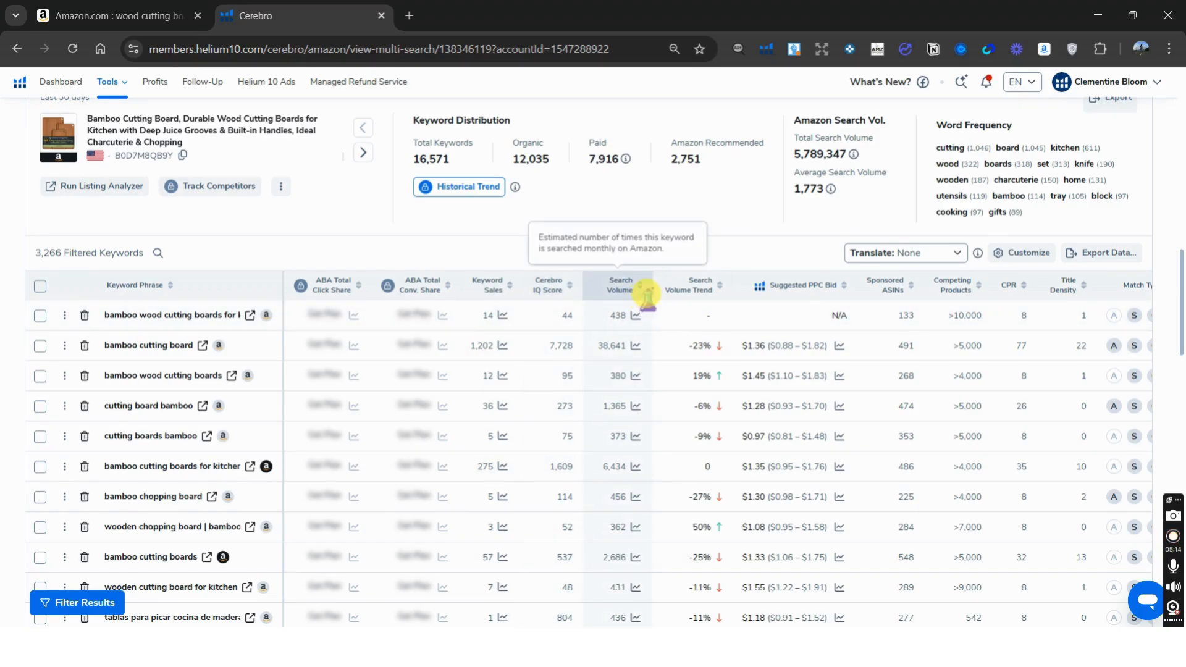
{"action": "left_click", "coordinate": [648, 292]}
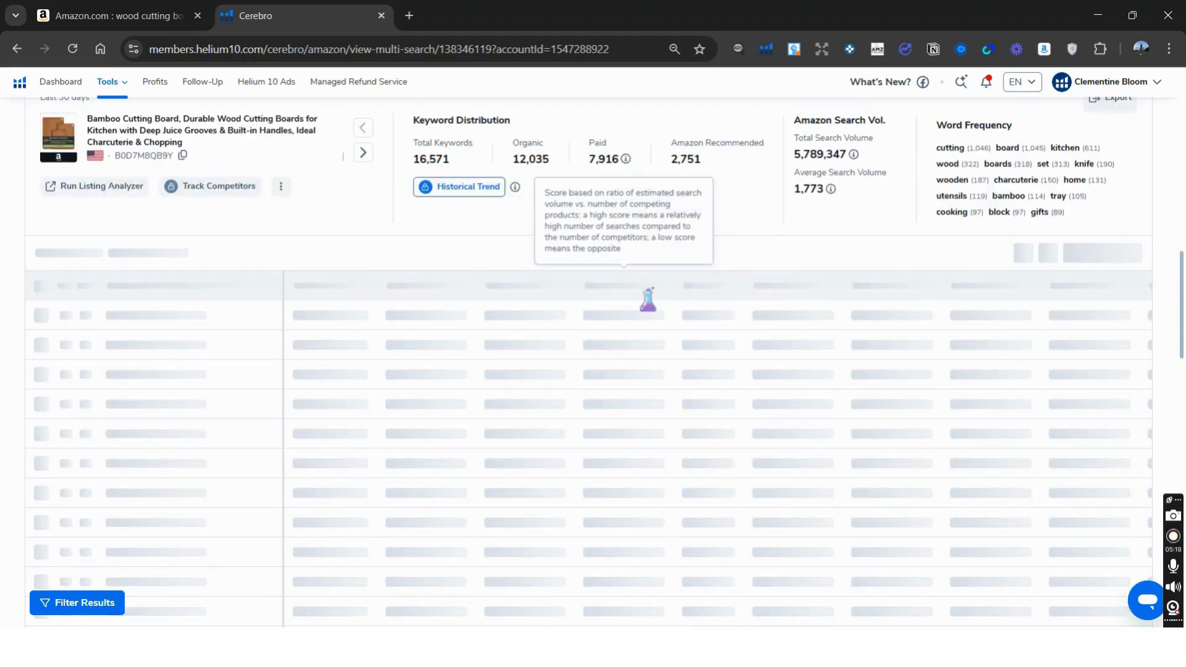
{"action": "scroll", "coordinate": [630, 312], "scroll_direction": "down", "scroll_amount": 2}
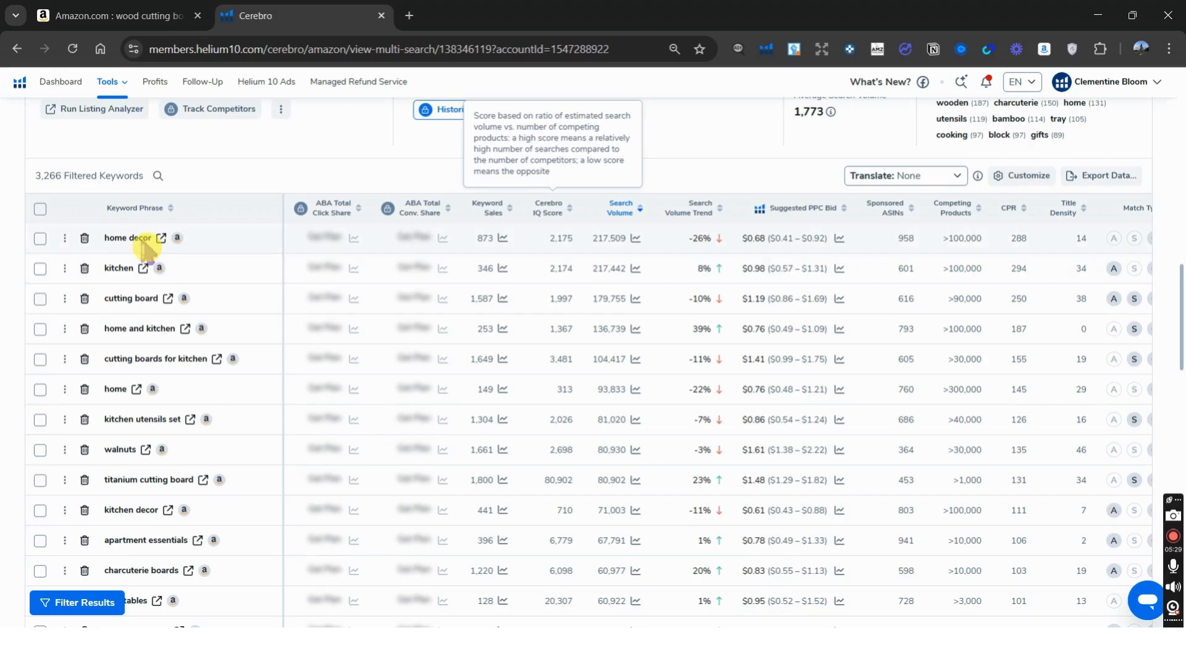
Check the relevance of the keyword "home decor" in its Amazon search results, and return to the Cerebro keyword list.
{"action": "mouse_move", "coordinate": [143, 244]}
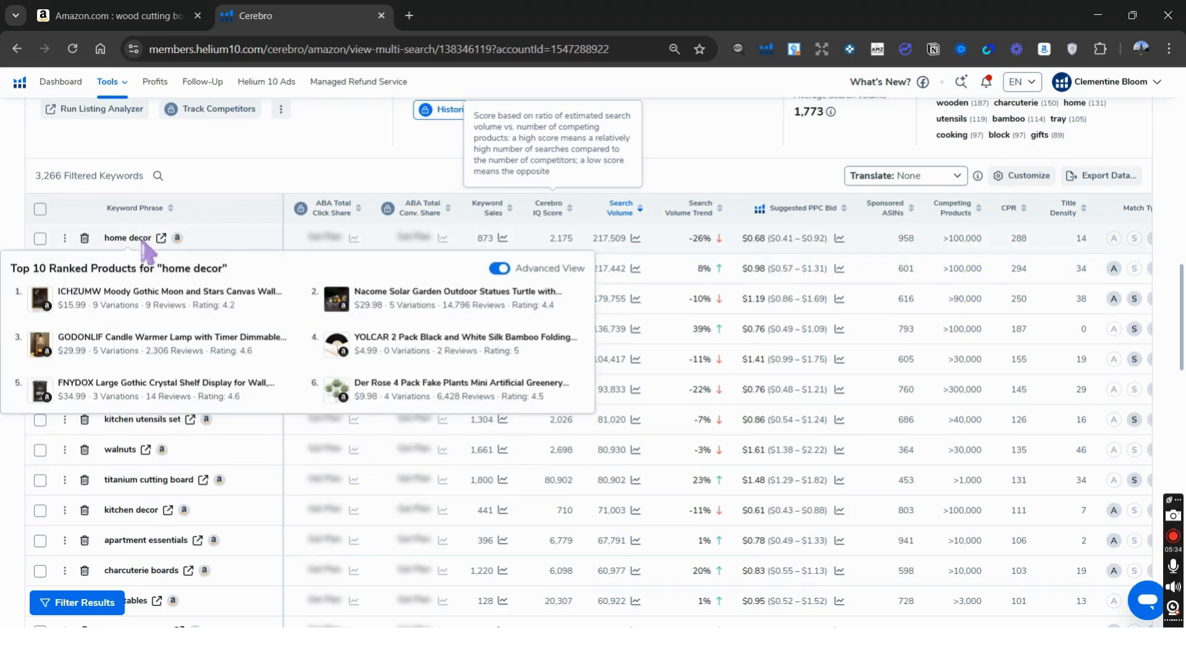
{"action": "right_click", "coordinate": [160, 239]}
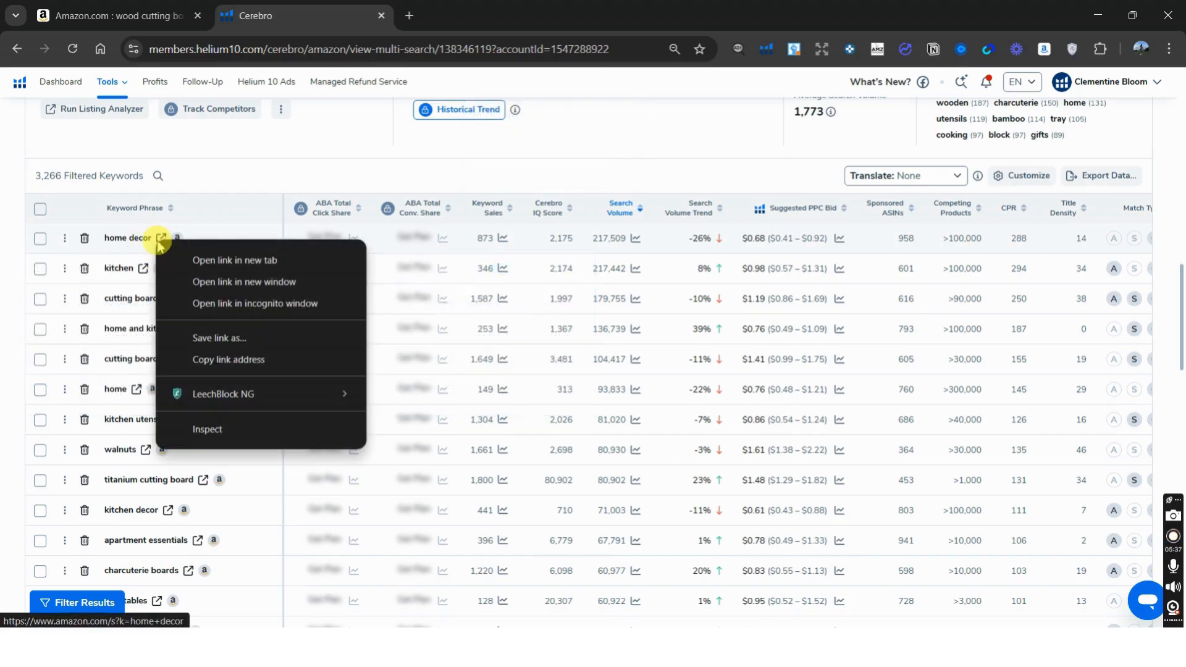
{"action": "key", "text": "Escape"}
{"action": "left_click", "coordinate": [161, 240]}
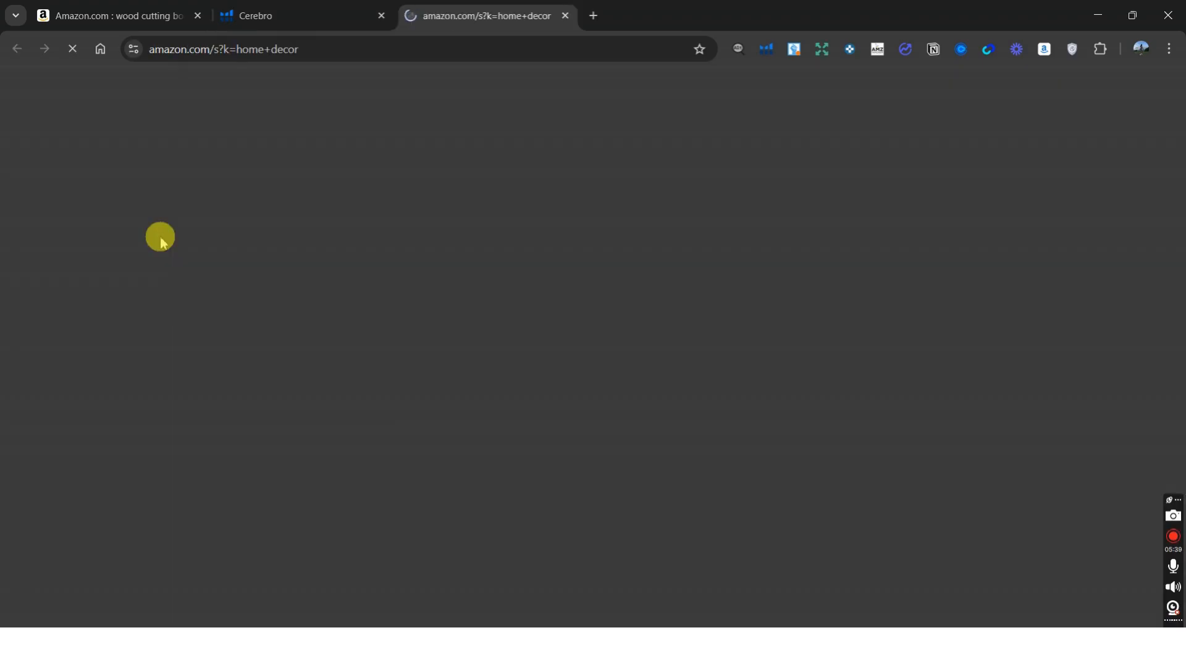
{"action": "scroll", "coordinate": [351, 378], "scroll_direction": "down", "scroll_amount": 3}
{"action": "scroll", "coordinate": [351, 378], "scroll_direction": "down", "scroll_amount": 12}
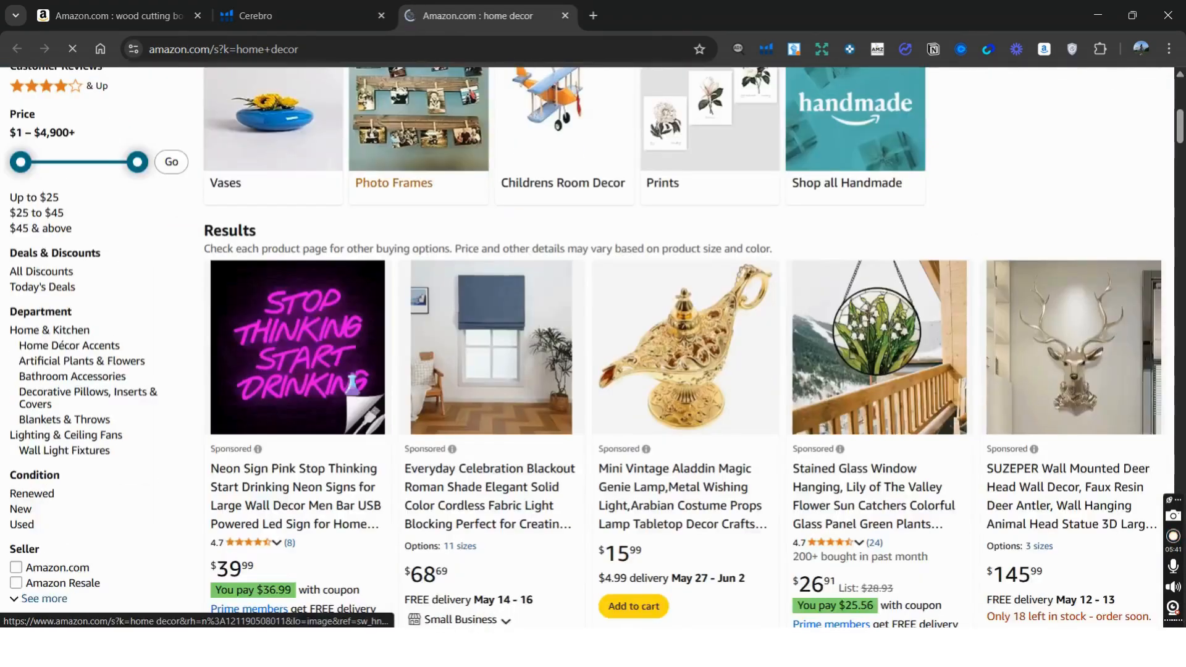
{"action": "scroll", "coordinate": [419, 413], "scroll_direction": "down", "scroll_amount": 20}
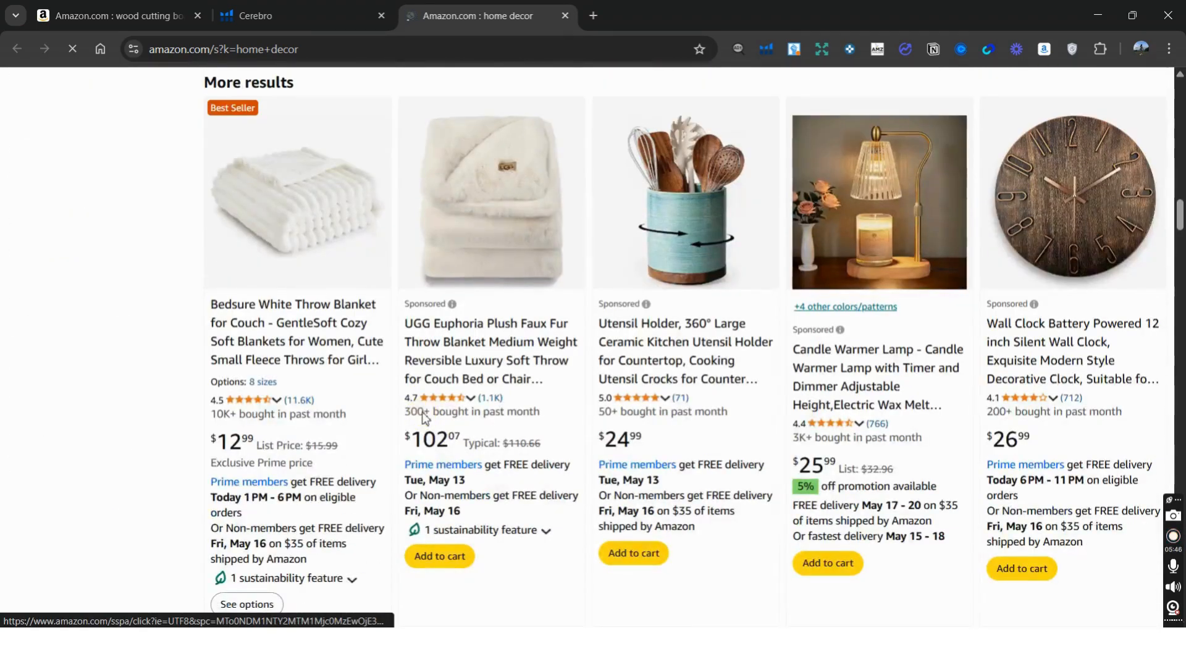
{"action": "scroll", "coordinate": [426, 418], "scroll_direction": "down", "scroll_amount": 5}
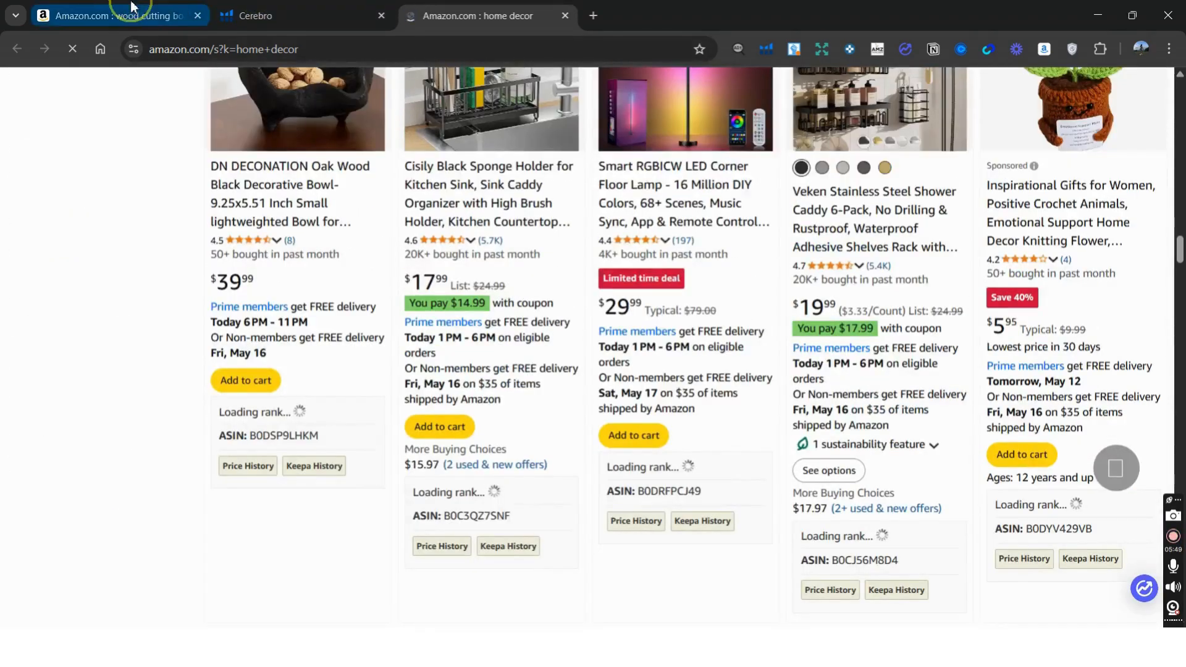
{"action": "left_click", "coordinate": [137, 14]}
{"action": "left_click", "coordinate": [243, 13]}
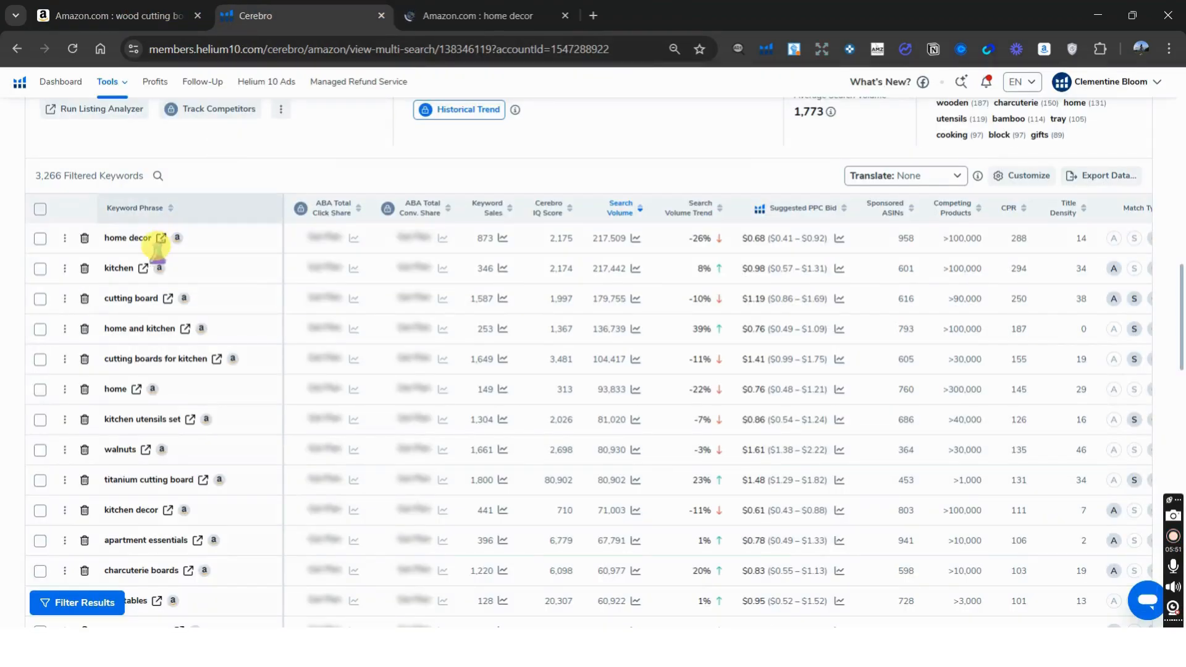
Preview the top ranked products for the keywords "kitchen" and "cutting board" to judge their relevance.
{"action": "left_click", "coordinate": [122, 272]}
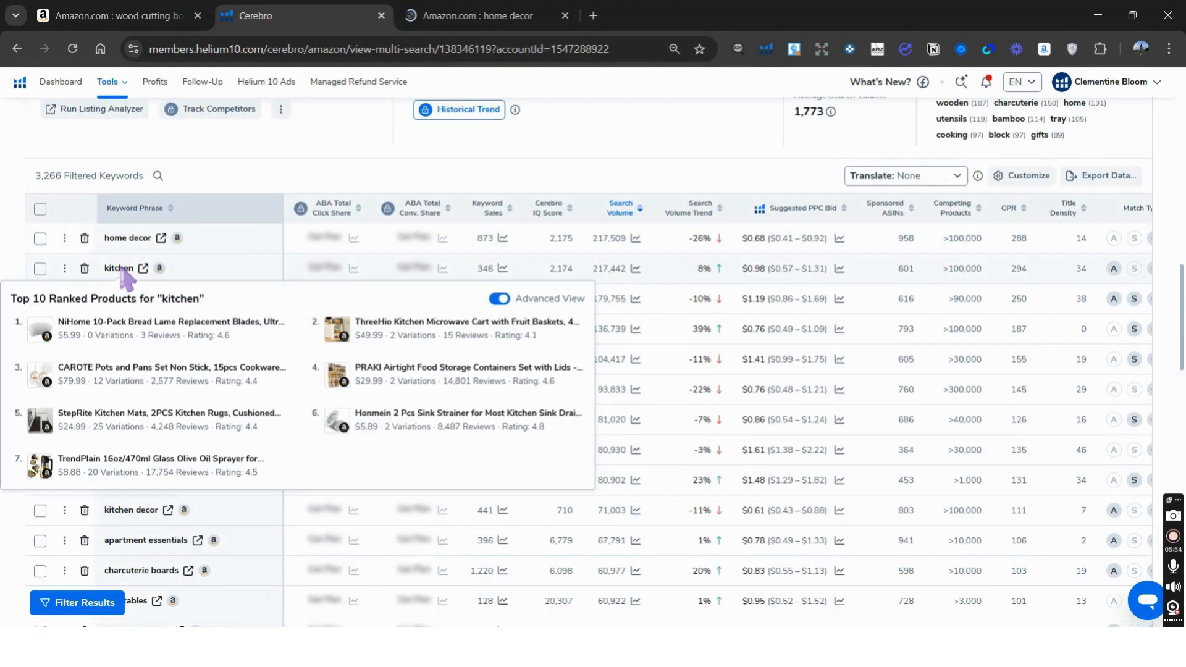
{"action": "left_click", "coordinate": [398, 160]}
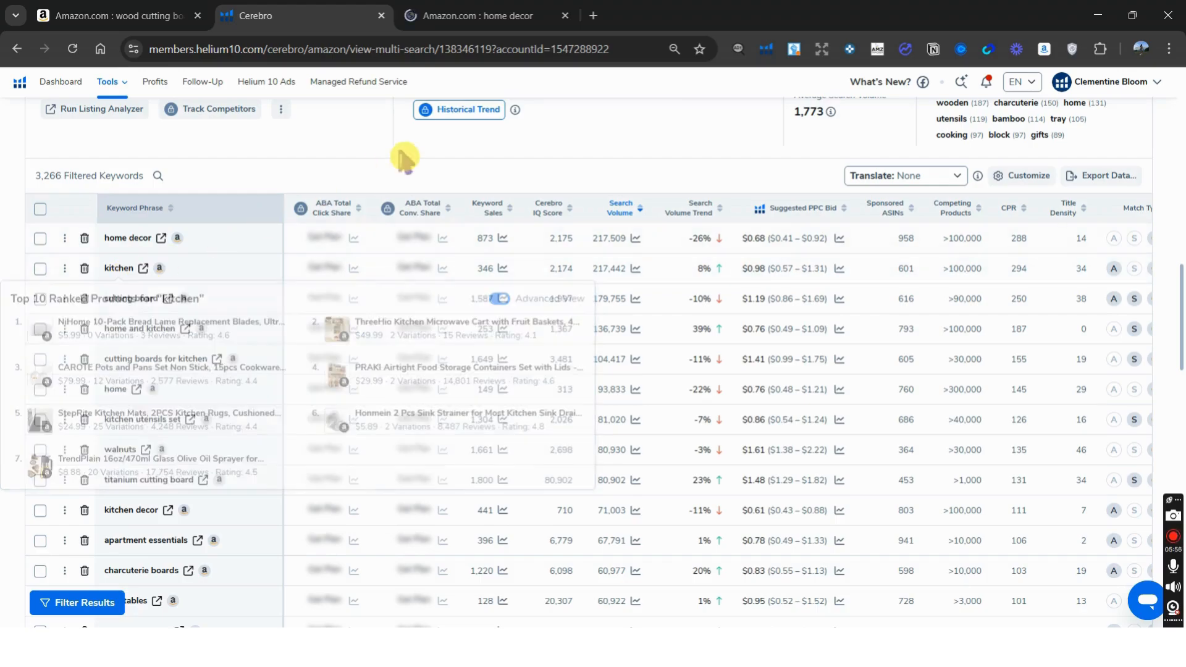
{"action": "left_click", "coordinate": [113, 275]}
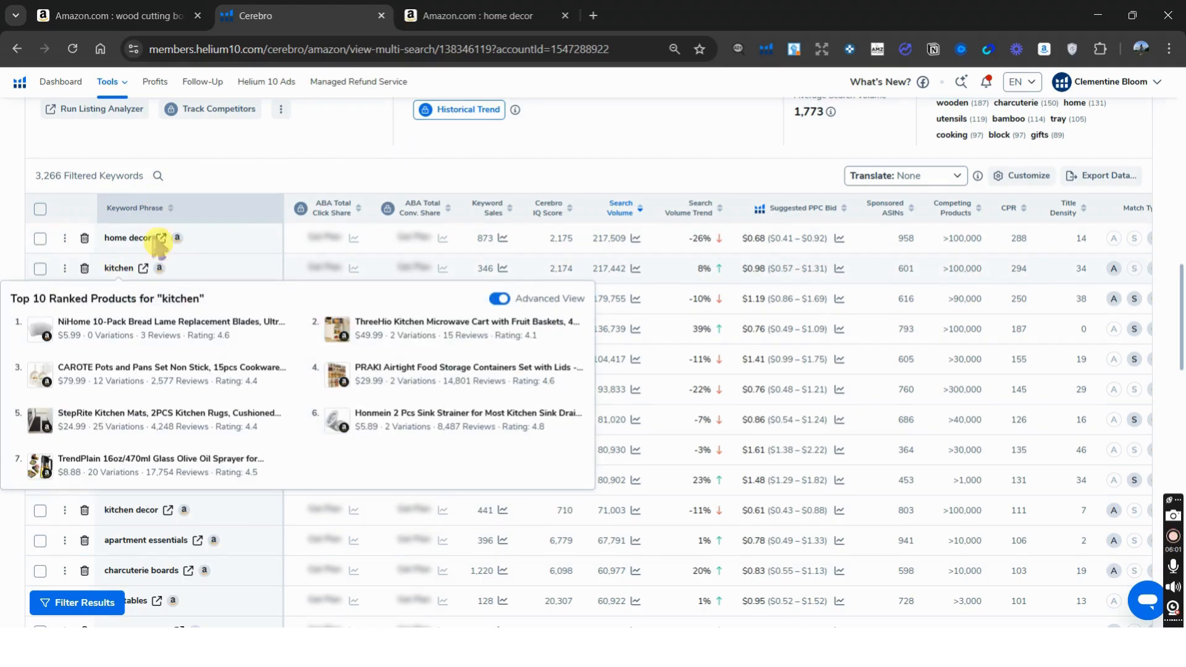
{"action": "left_click", "coordinate": [235, 137]}
{"action": "left_click", "coordinate": [147, 304]}
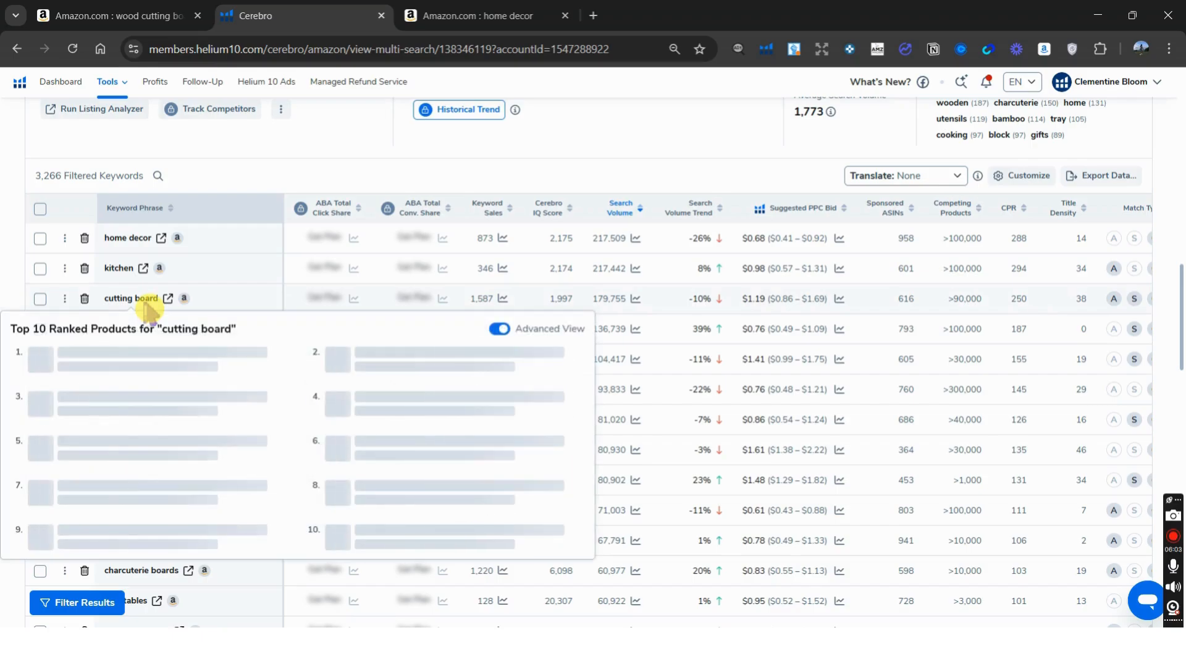
{"action": "left_click", "coordinate": [273, 143]}
Export the filtered keywords as an XLSX file and open the downloaded workbook in Excel.
{"action": "scroll", "coordinate": [217, 281], "scroll_direction": "up", "scroll_amount": 1}
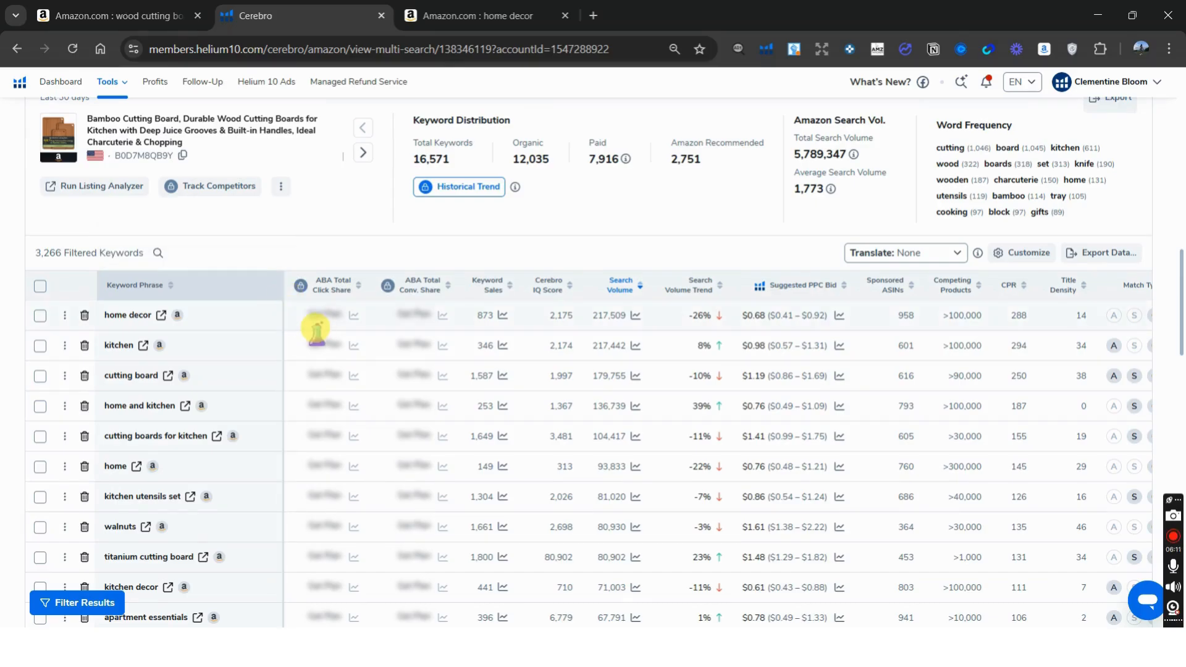
{"action": "scroll", "coordinate": [320, 371], "scroll_direction": "up", "scroll_amount": 2}
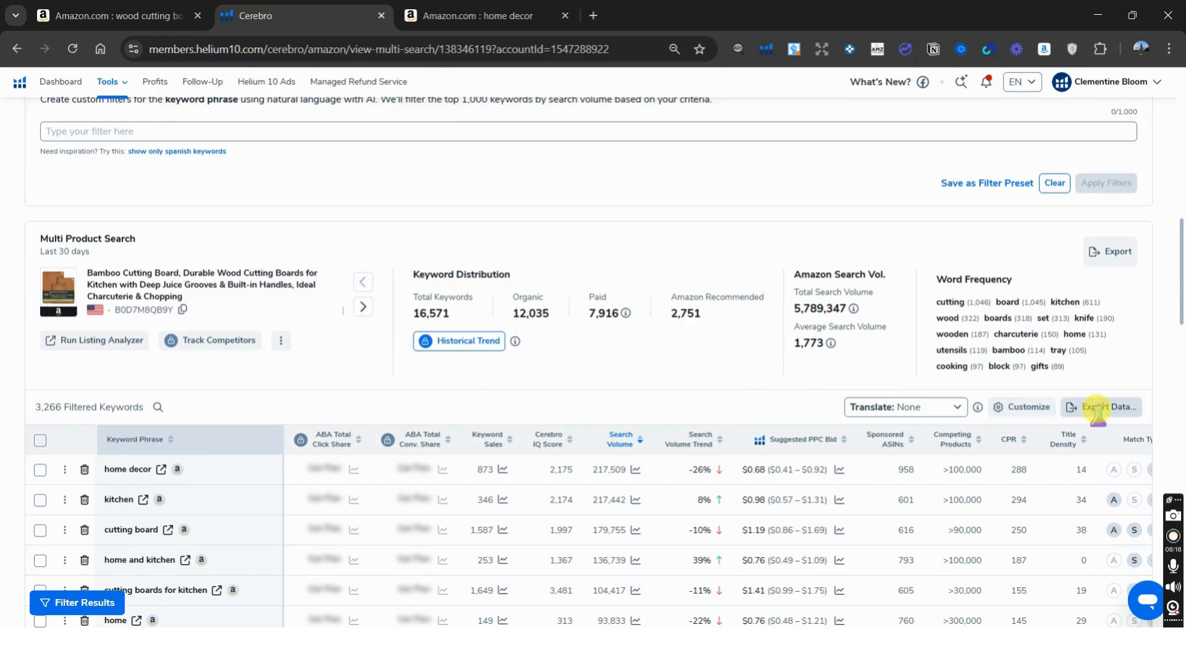
{"action": "left_click", "coordinate": [1099, 410]}
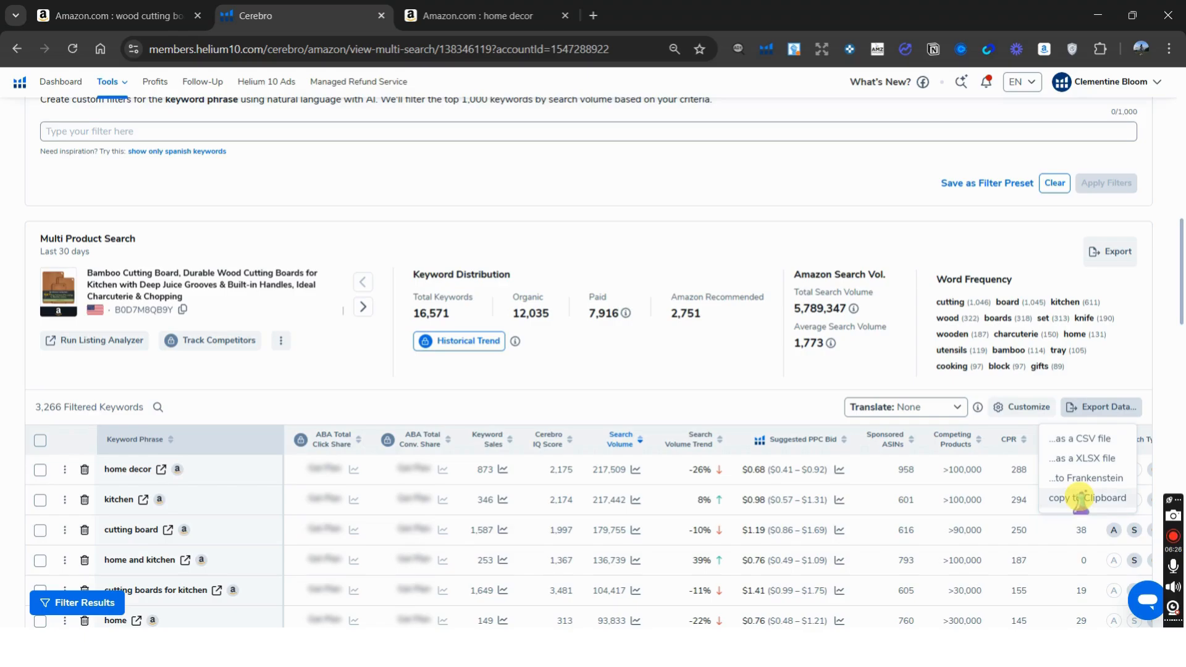
{"action": "left_click", "coordinate": [1081, 498]}
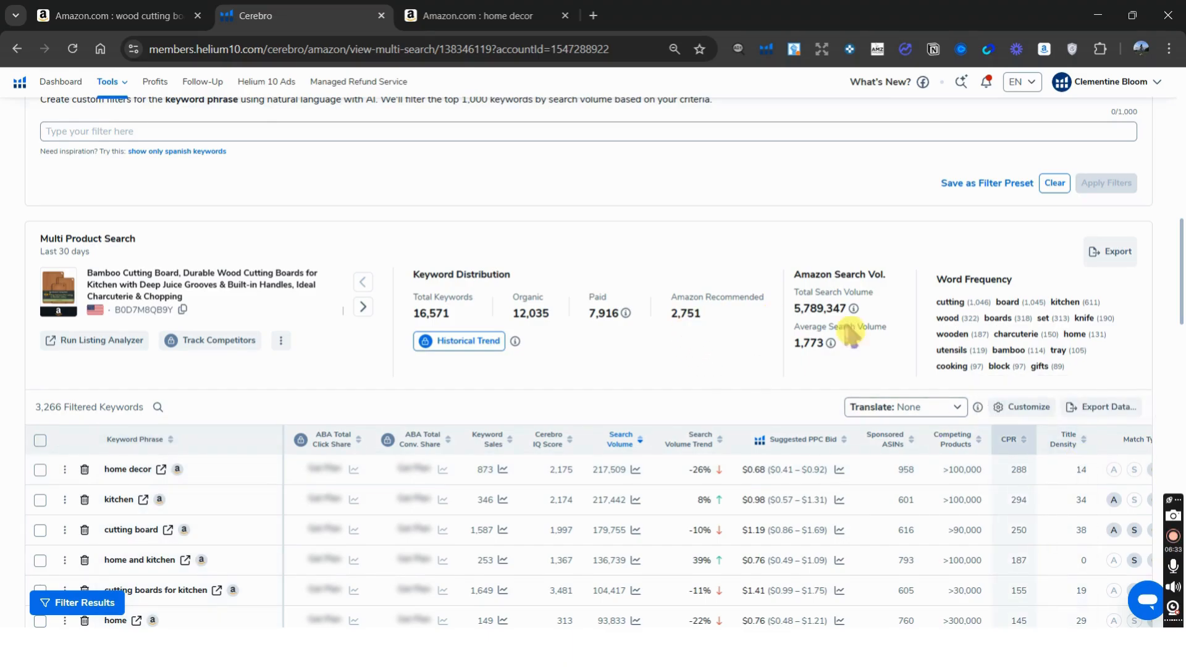
{"action": "scroll", "coordinate": [591, 369], "scroll_direction": "down", "scroll_amount": 3}
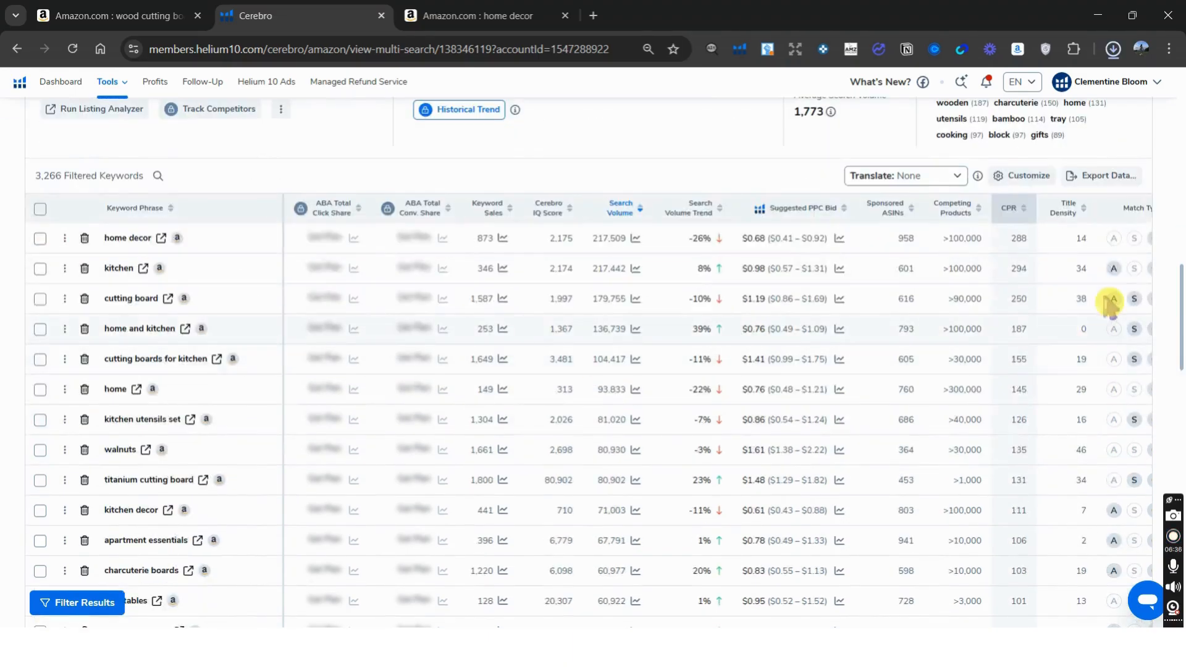
{"action": "left_click", "coordinate": [1115, 57]}
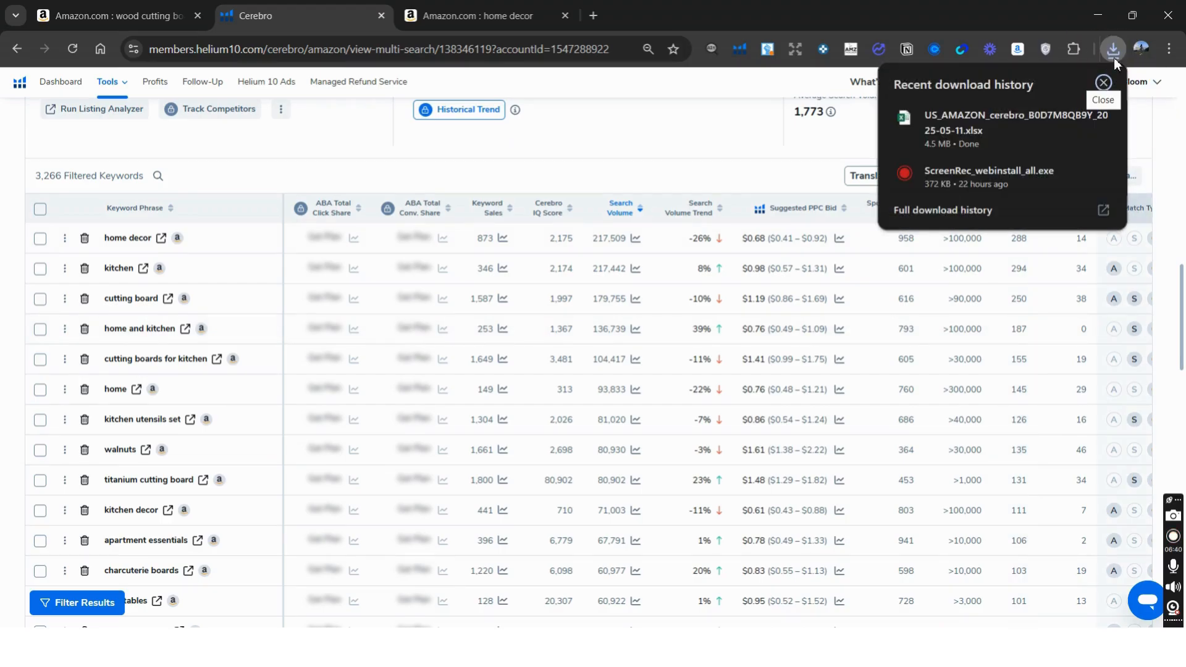
{"action": "left_click", "coordinate": [1076, 127]}
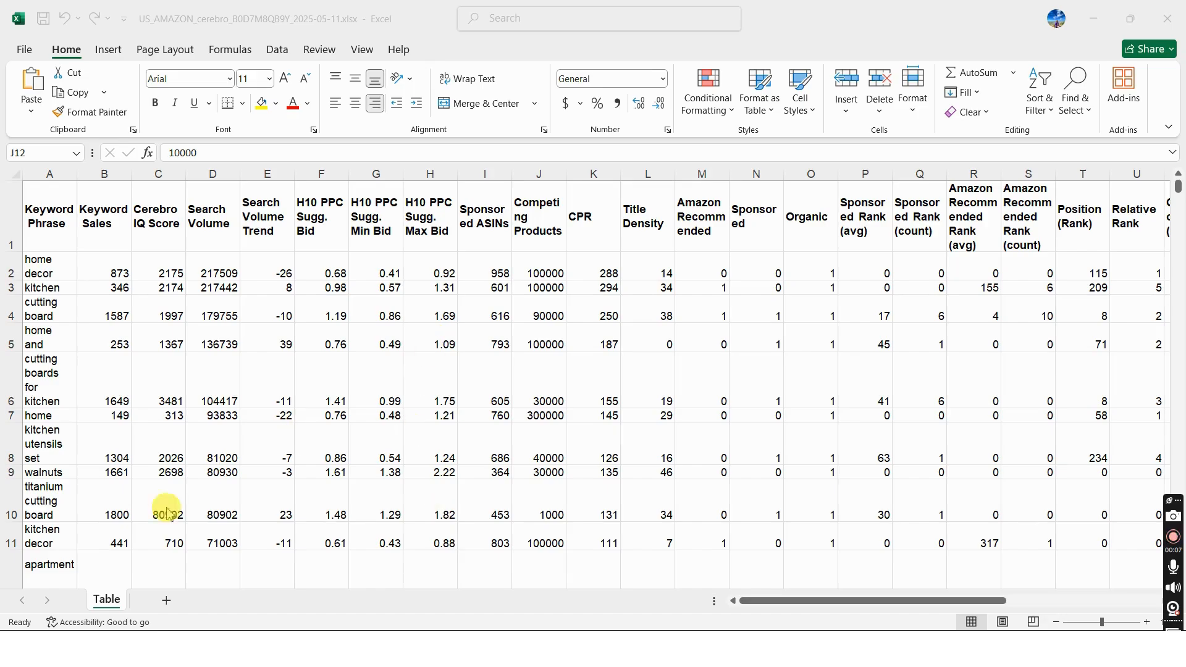
Create a copy of the Table sheet in the same workbook, placed before the original.
{"action": "left_click", "coordinate": [106, 599]}
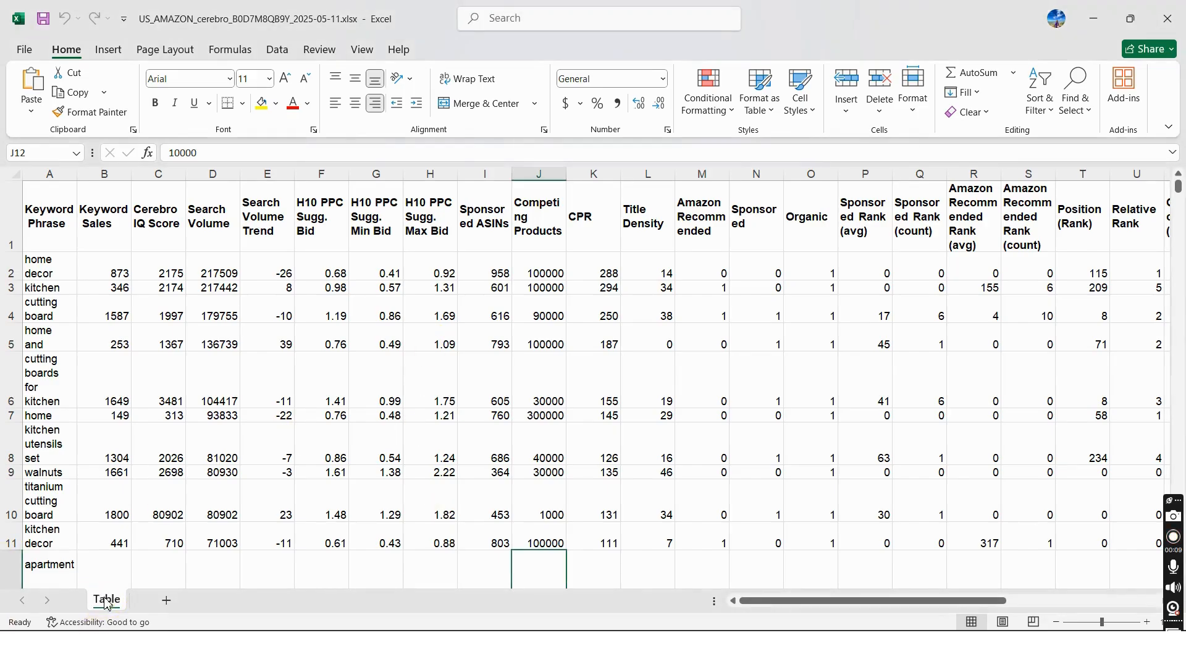
{"action": "right_click", "coordinate": [106, 602]}
{"action": "left_click", "coordinate": [165, 443]}
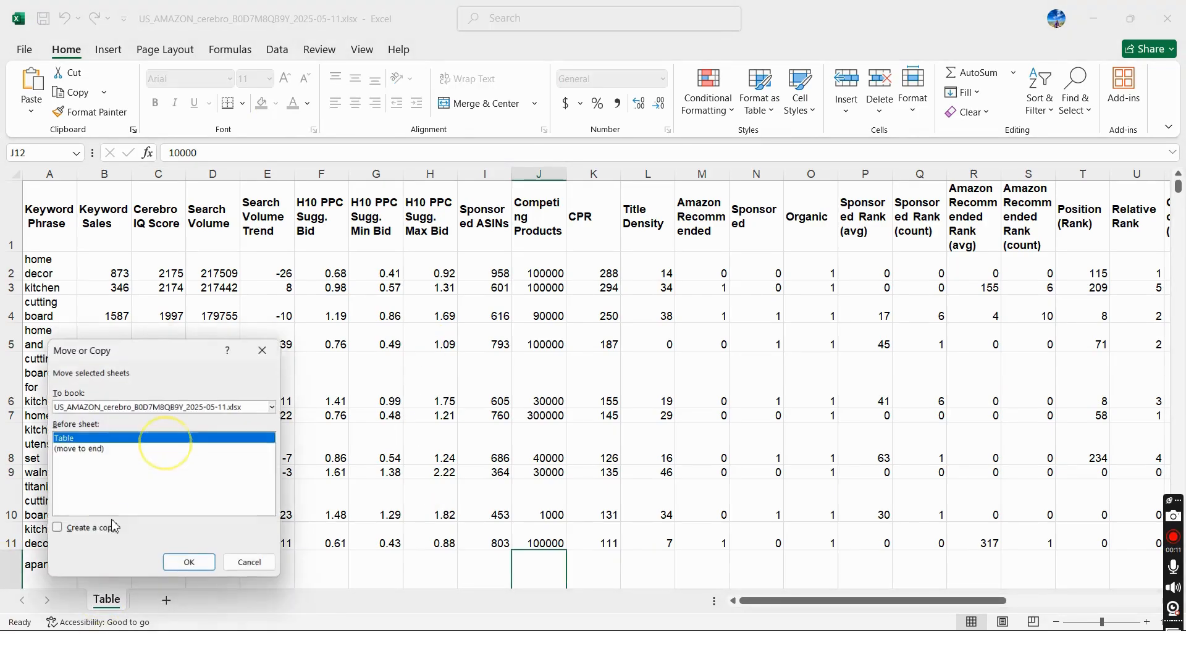
{"action": "left_click", "coordinate": [82, 528]}
{"action": "left_click", "coordinate": [189, 562]}
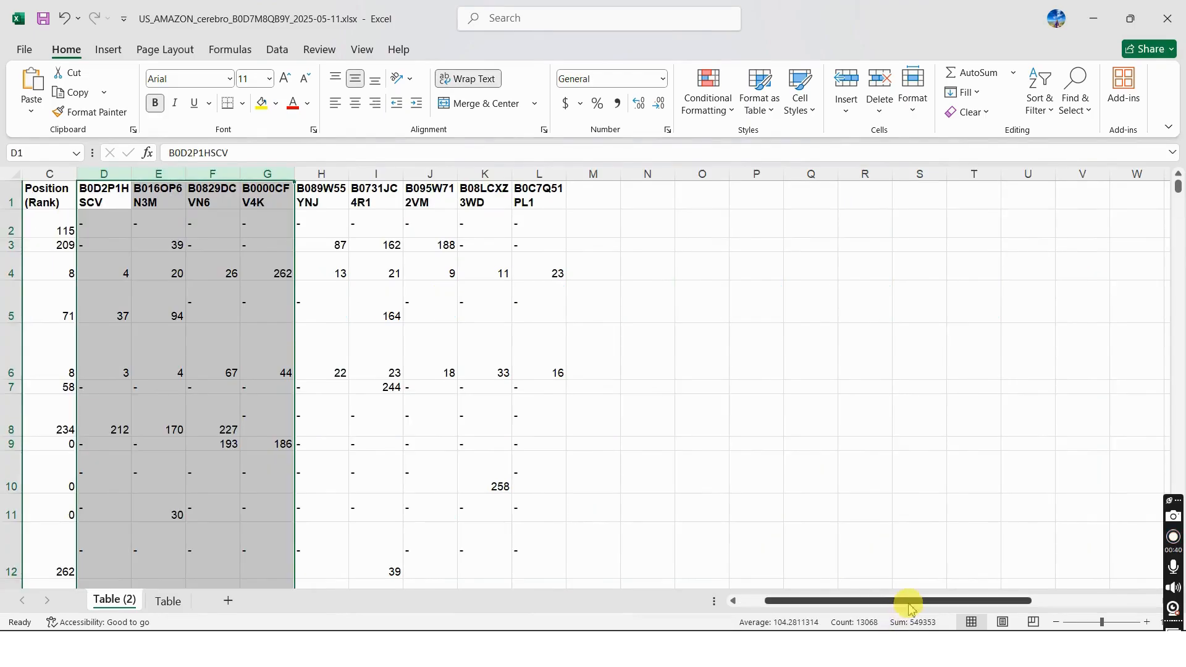
Widen columns A to L of the copied sheet evenly so the keywords and ASIN headings fit.
{"action": "left_click_drag", "start_coordinate": [908, 604], "coordinate": [721, 604]}
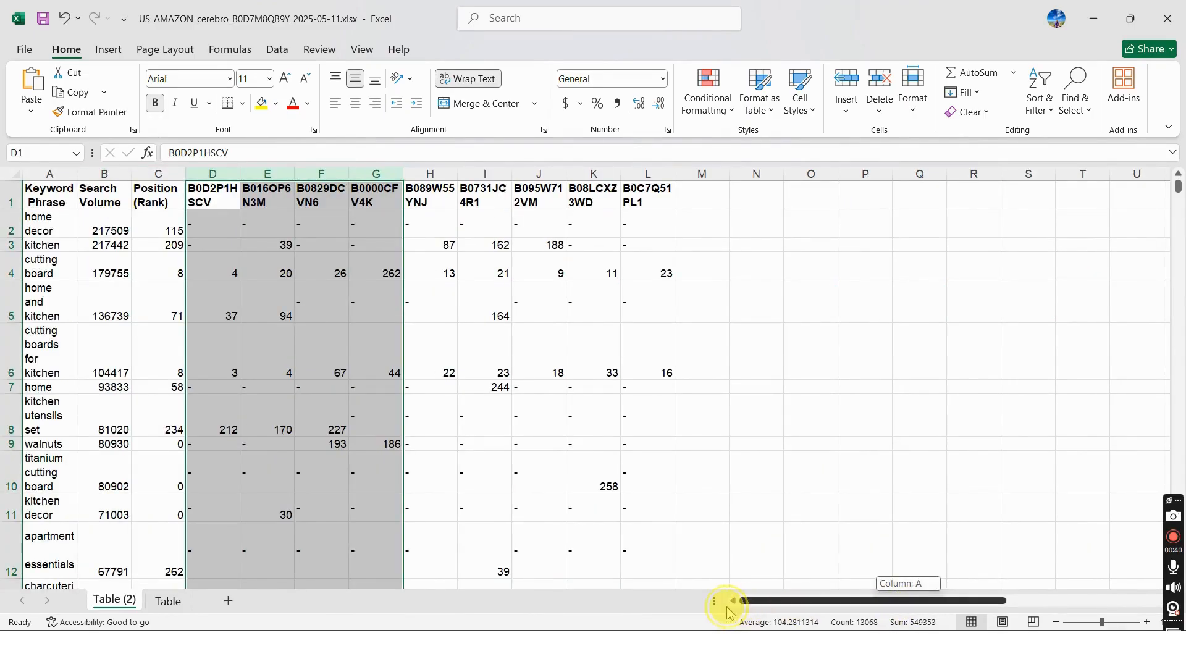
{"action": "left_click", "coordinate": [747, 453]}
{"action": "left_click_drag", "start_coordinate": [47, 174], "coordinate": [594, 171]}
{"action": "left_click", "coordinate": [383, 405]}
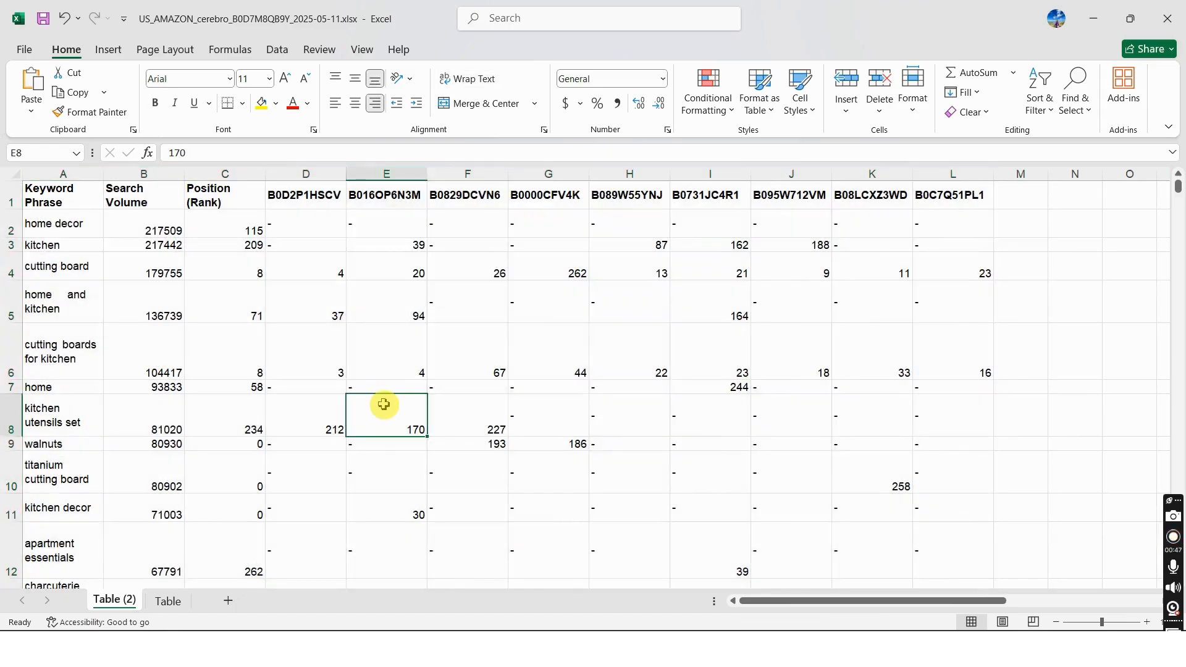
Review the competitor ASIN headings in D1:L1 and the Position (Rank) heading in C1.
{"action": "left_click_drag", "start_coordinate": [313, 194], "coordinate": [980, 198]}
{"action": "left_click", "coordinate": [979, 329]}
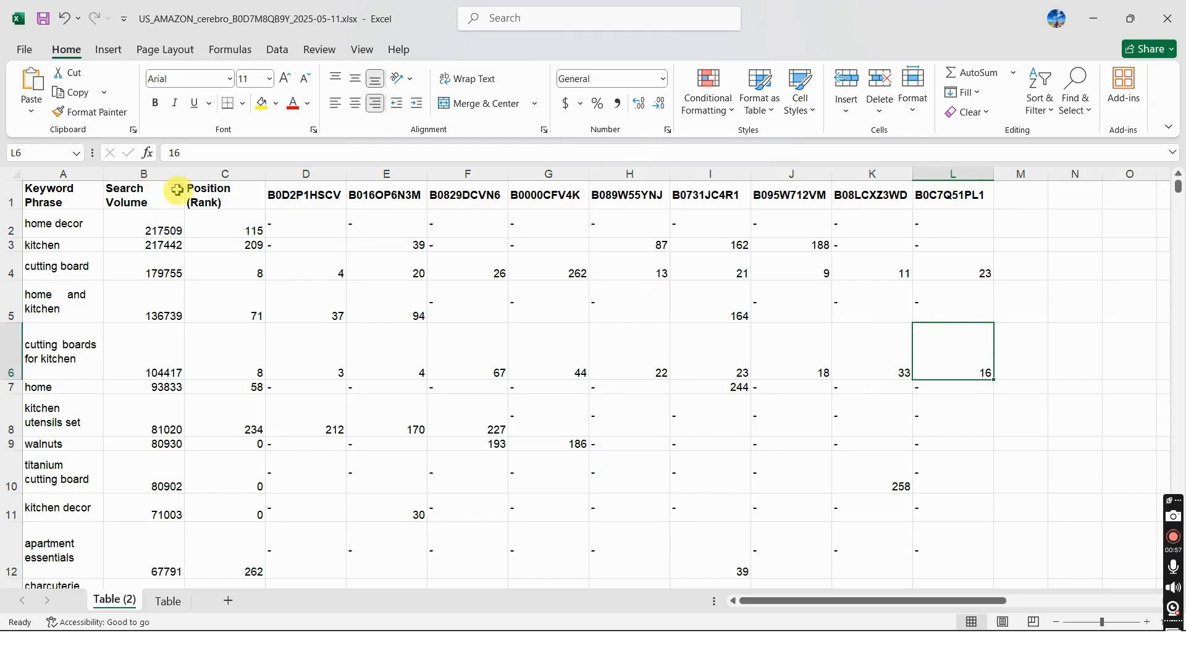
{"action": "left_click", "coordinate": [201, 195]}
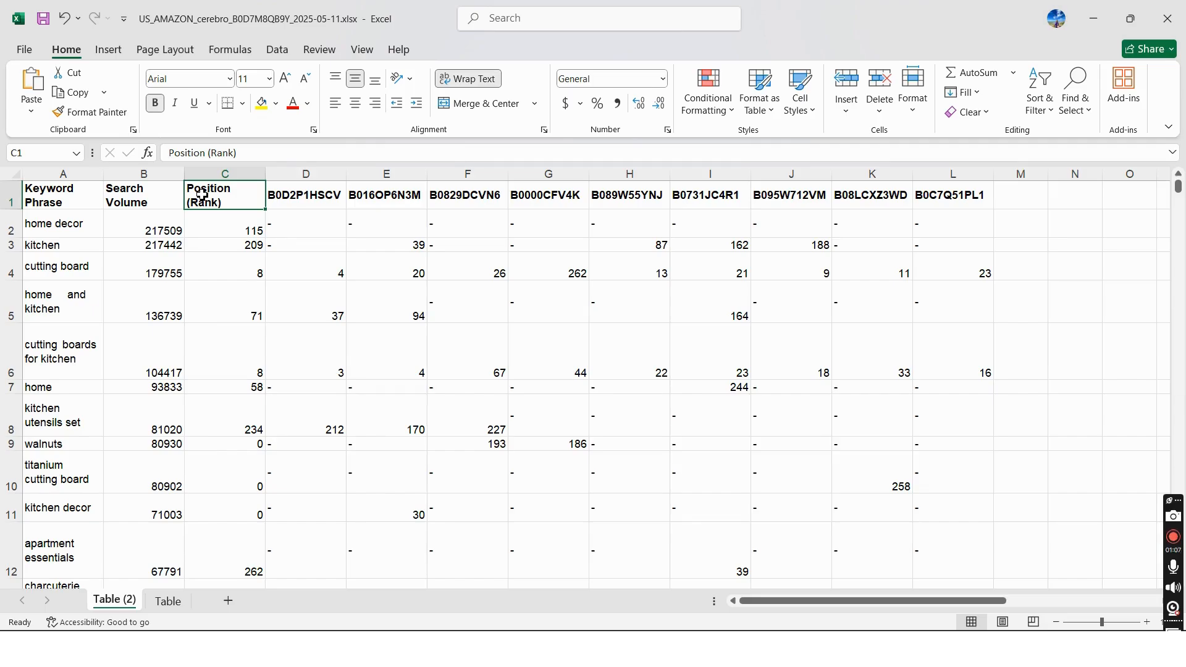
{"action": "left_click", "coordinate": [11, 195]}
{"action": "right_click", "coordinate": [11, 195]}
{"action": "key", "text": "Escape"}
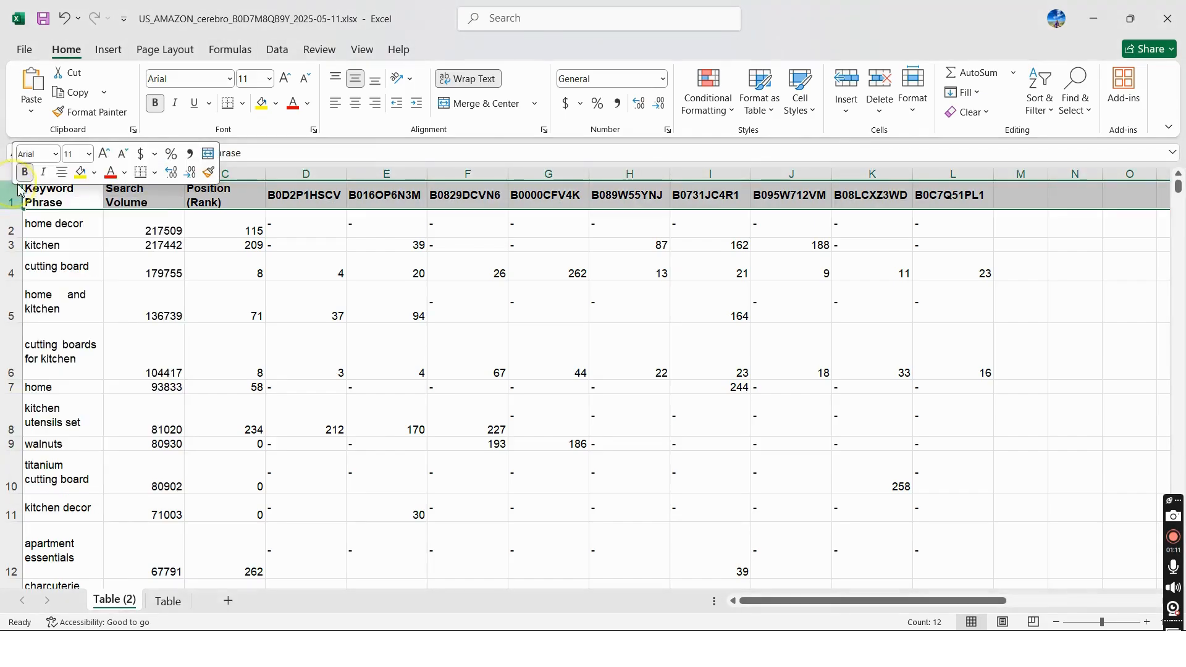
Insert a blank column before the Keyword Phrase column and enter the heading Score in A1.
{"action": "left_click", "coordinate": [41, 189]}
{"action": "left_click", "coordinate": [49, 174]}
{"action": "right_click", "coordinate": [49, 175]}
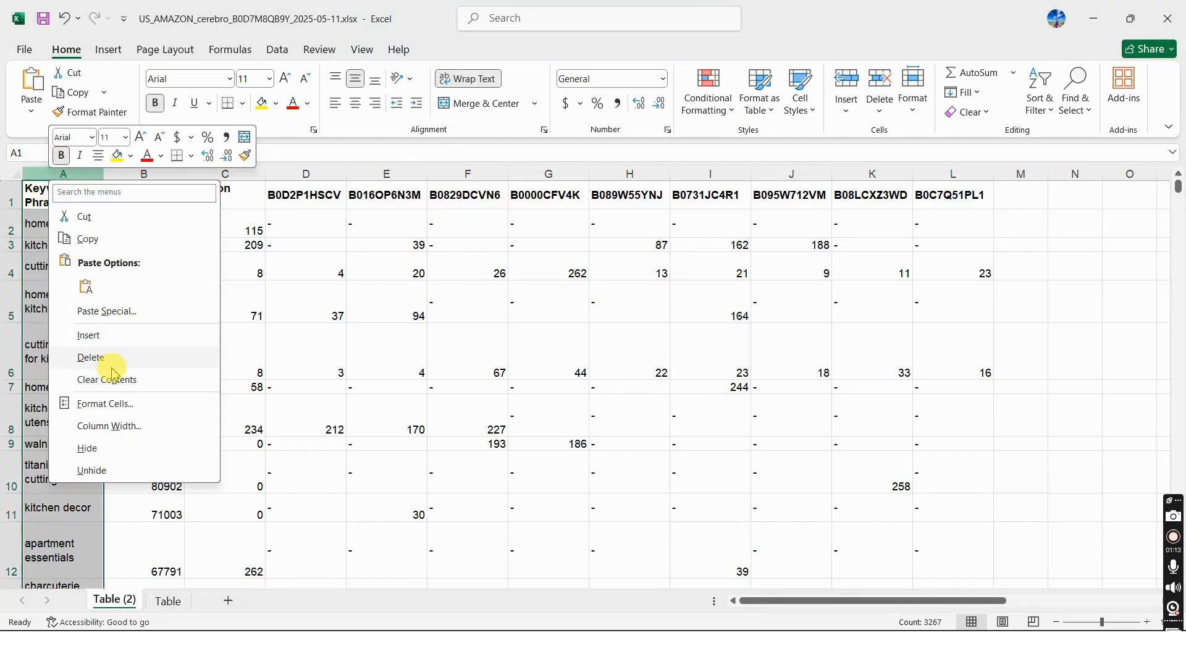
{"action": "left_click", "coordinate": [107, 334]}
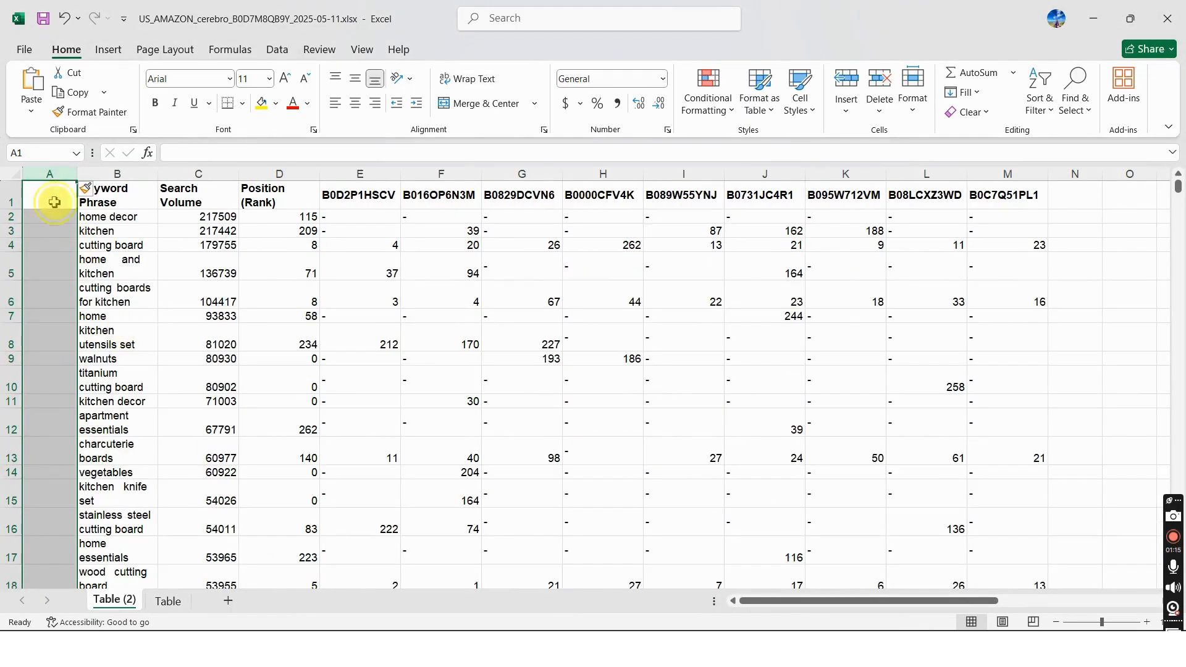
{"action": "double_click", "coordinate": [56, 202]}
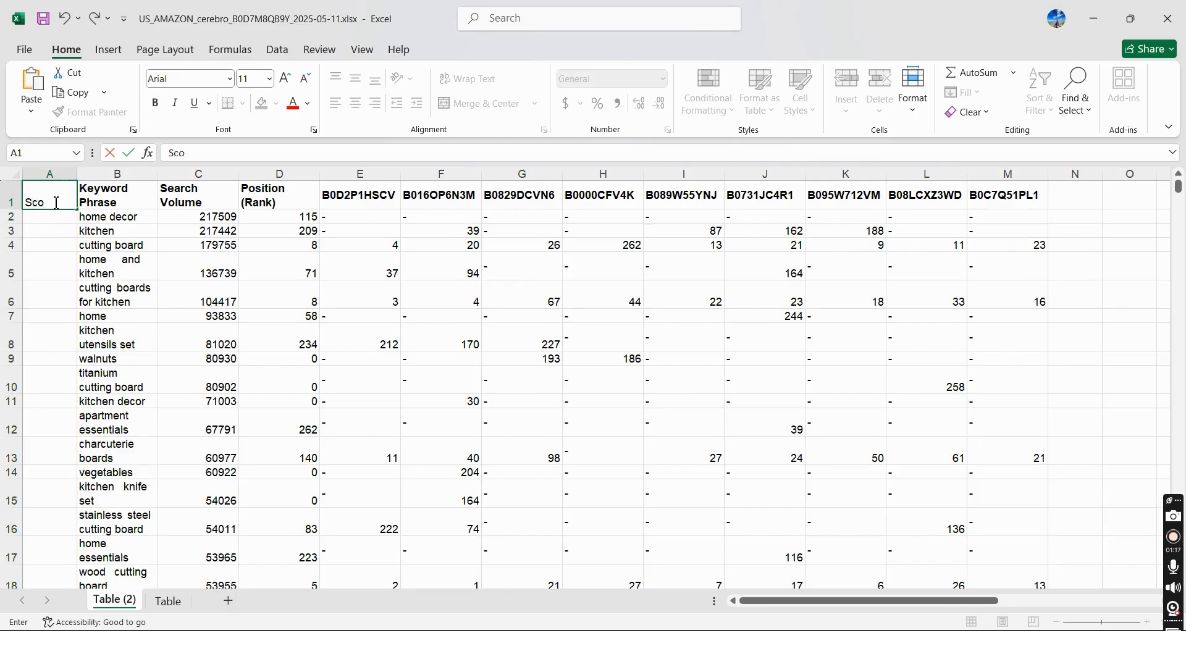
{"action": "left_click", "coordinate": [55, 231]}
{"action": "left_click", "coordinate": [58, 201]}
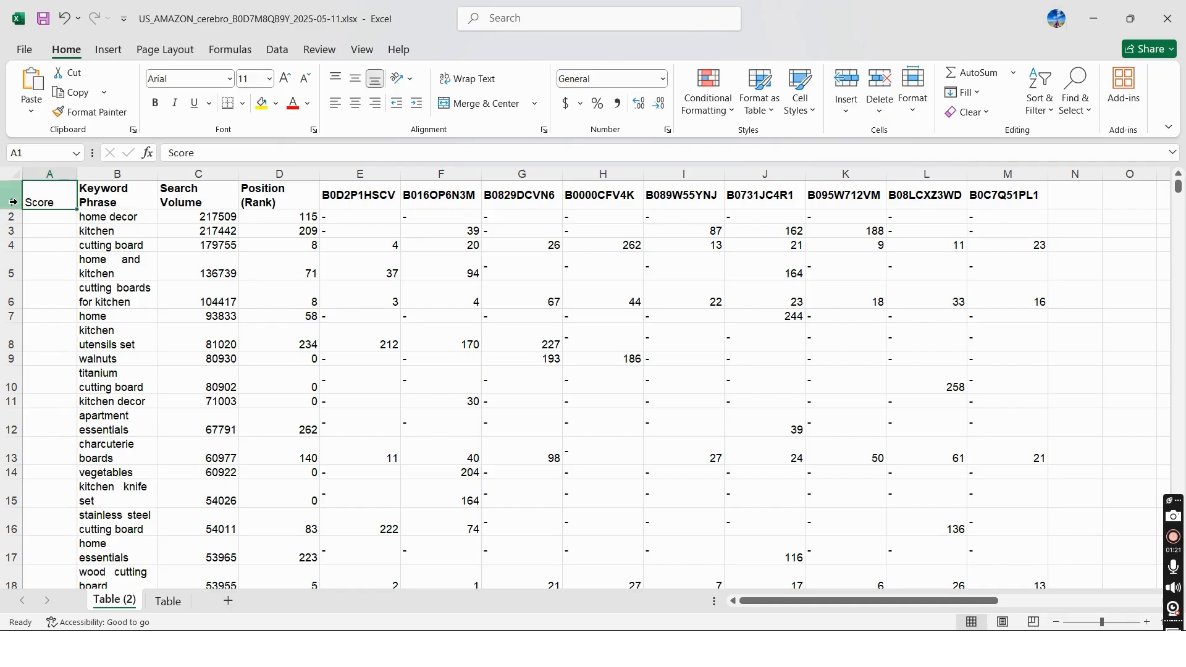
Enter the formula =COUNTIF(D2:M2,"<30") in A2 to count the competitor ranks below 30.
{"action": "left_click", "coordinate": [53, 217]}
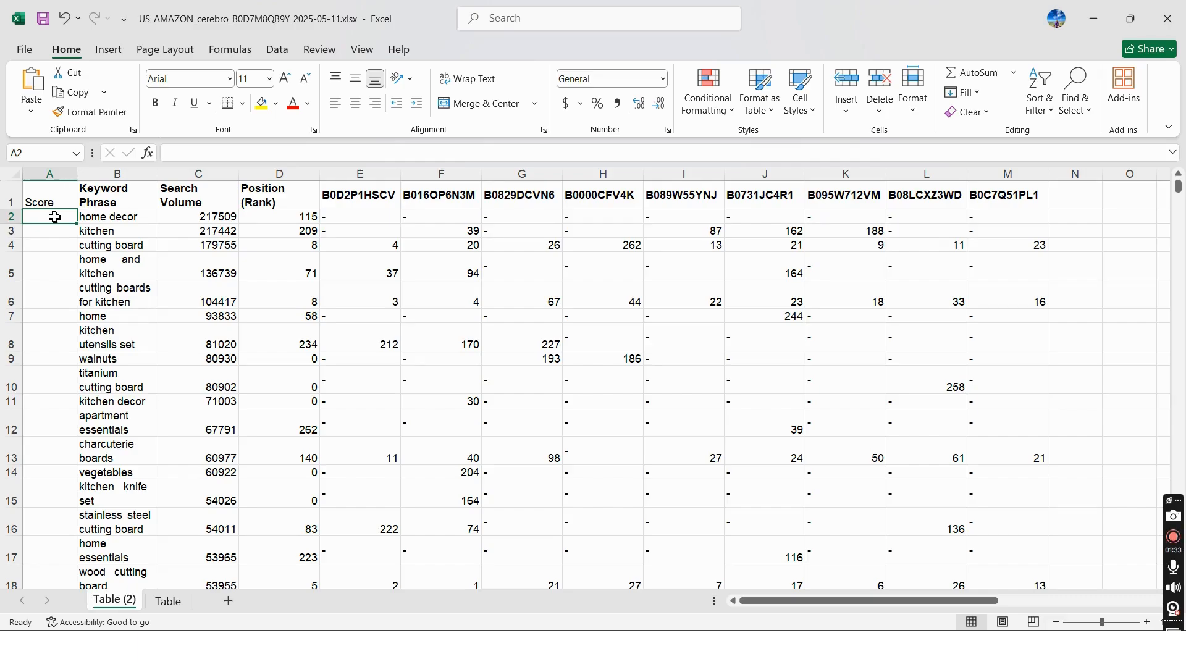
{"action": "left_click", "coordinate": [56, 217]}
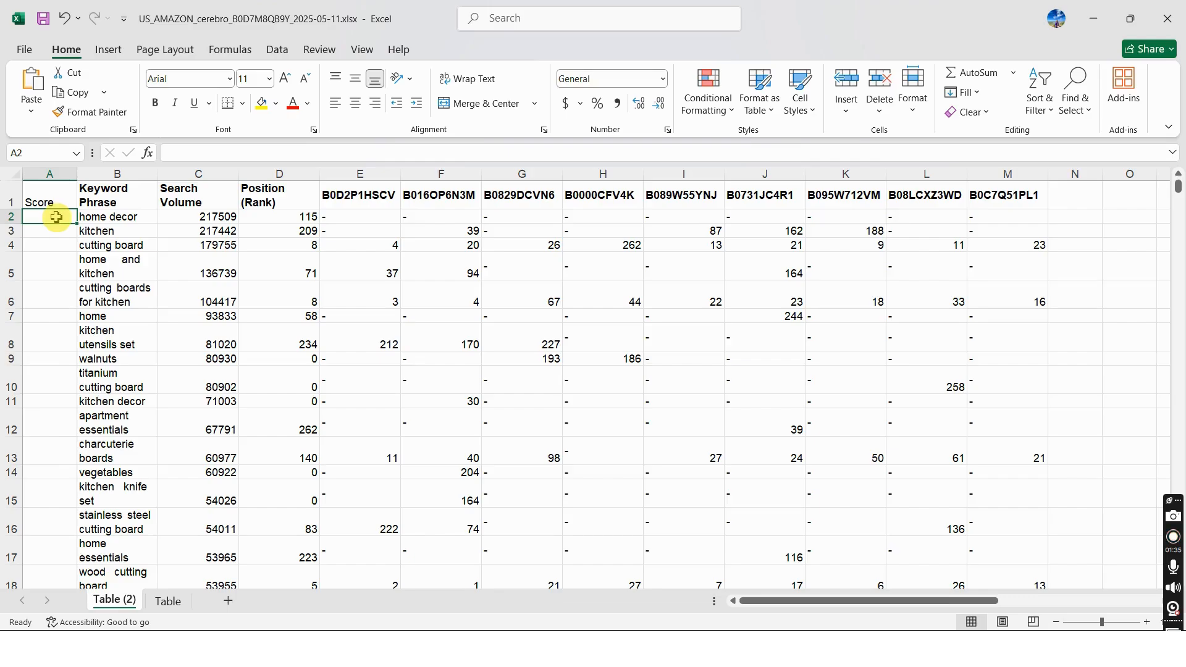
{"action": "type", "text": "=countif()"}
{"action": "left_click", "coordinate": [68, 218]}
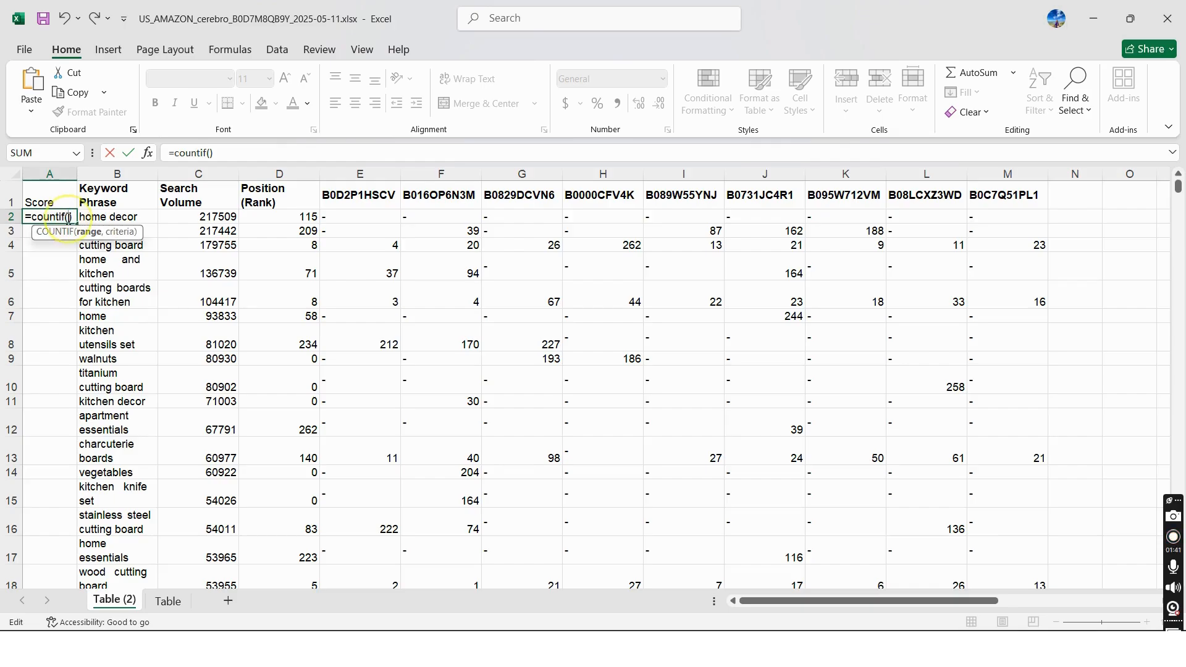
{"action": "left_click", "coordinate": [270, 217]}
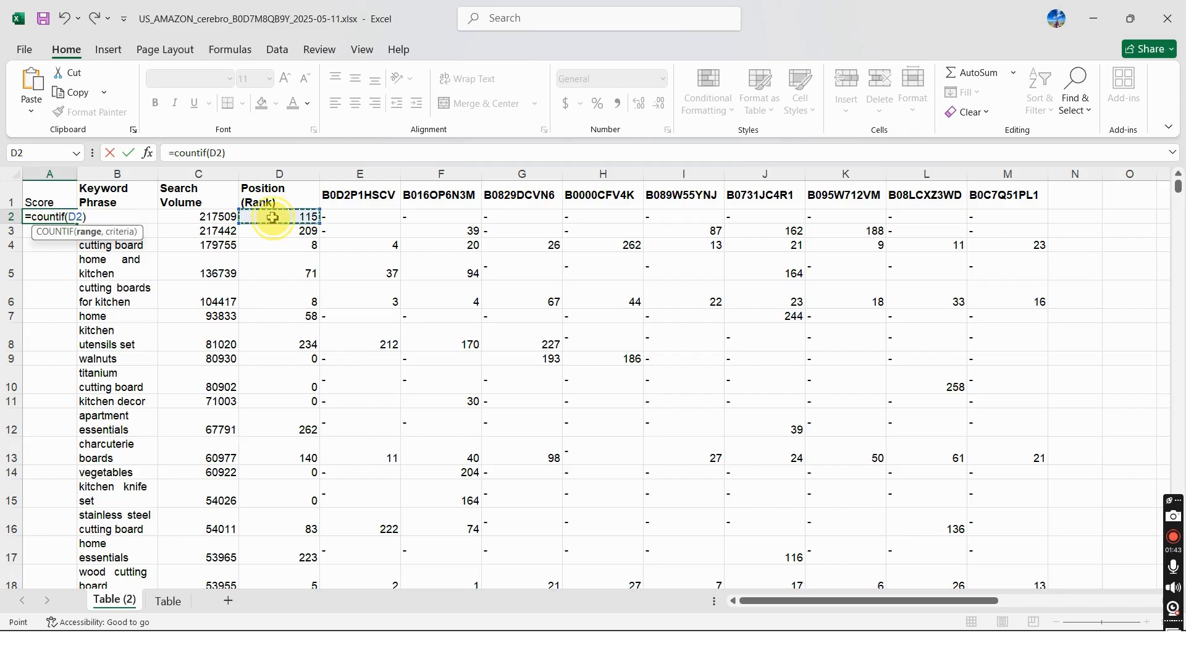
{"action": "left_click_drag", "start_coordinate": [309, 219], "coordinate": [1021, 227]}
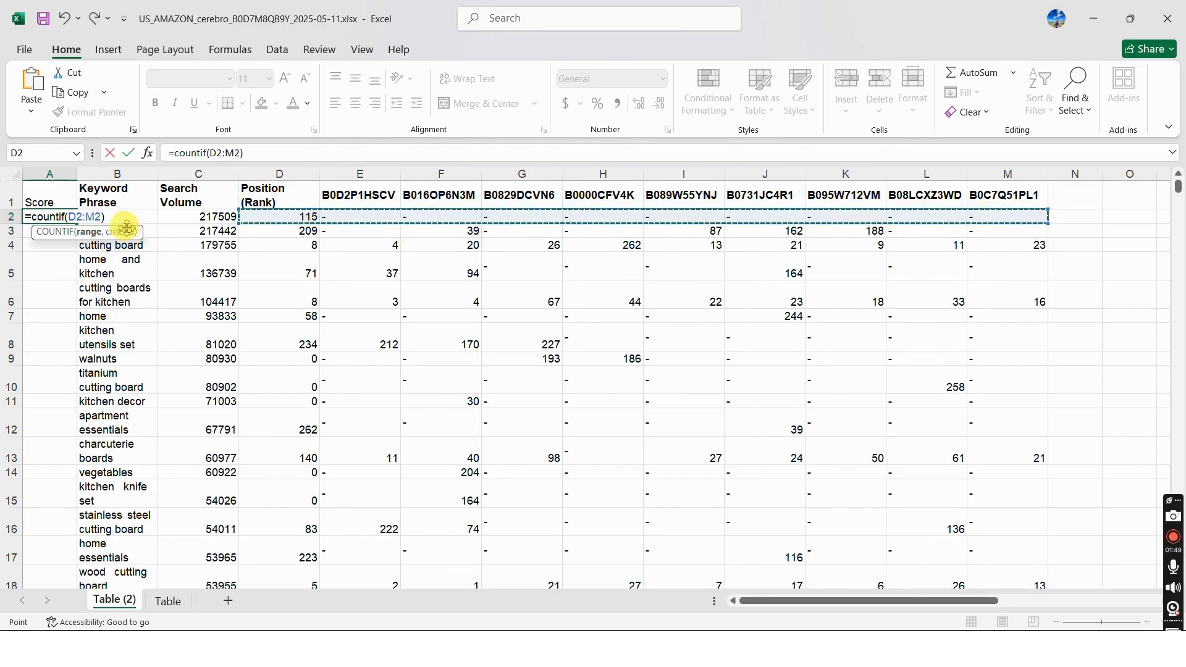
{"action": "type", "text": ","}
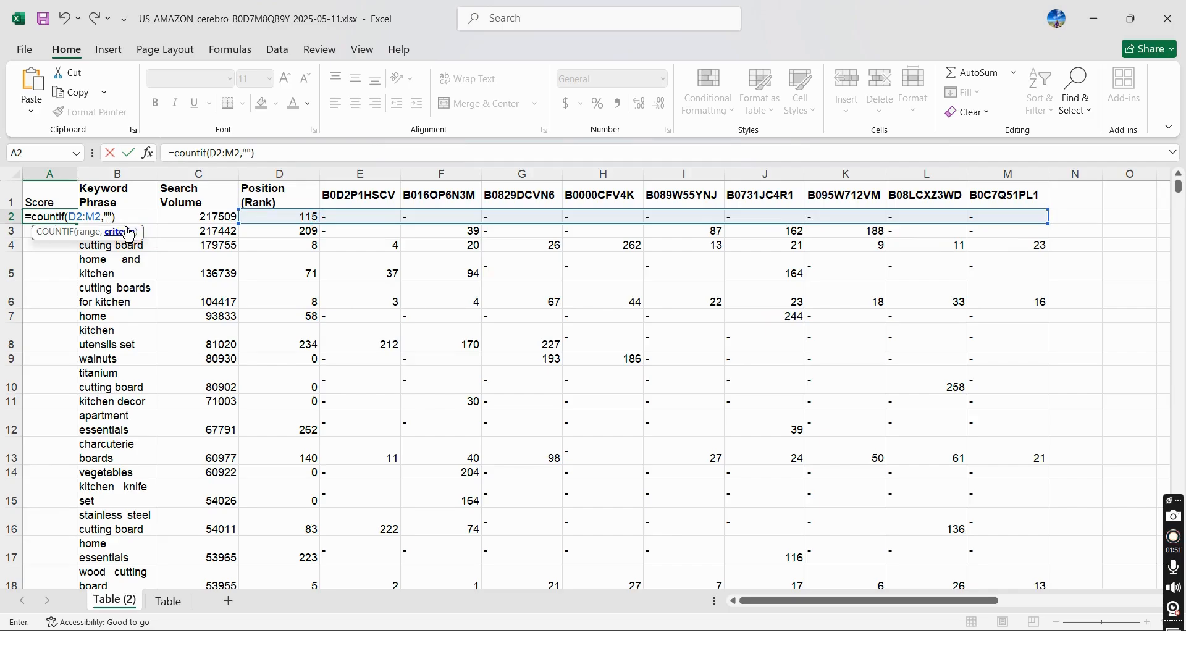
{"action": "type", "text": "\"\""}
{"action": "left_click", "coordinate": [112, 219]}
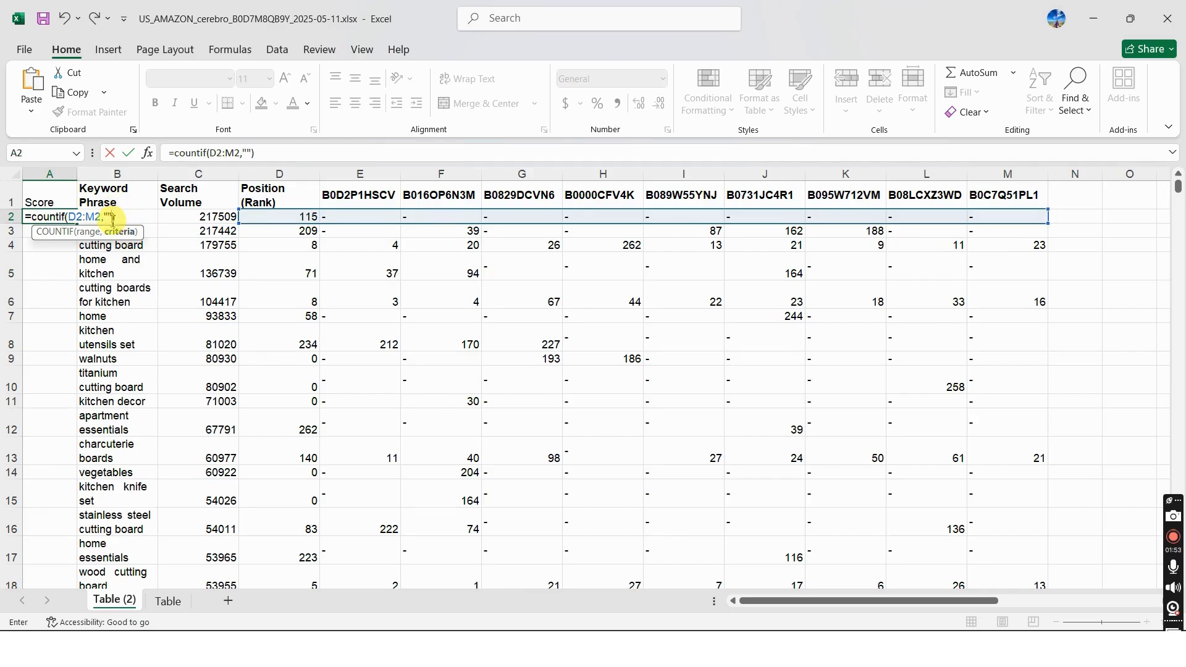
{"action": "left_click", "coordinate": [114, 220]}
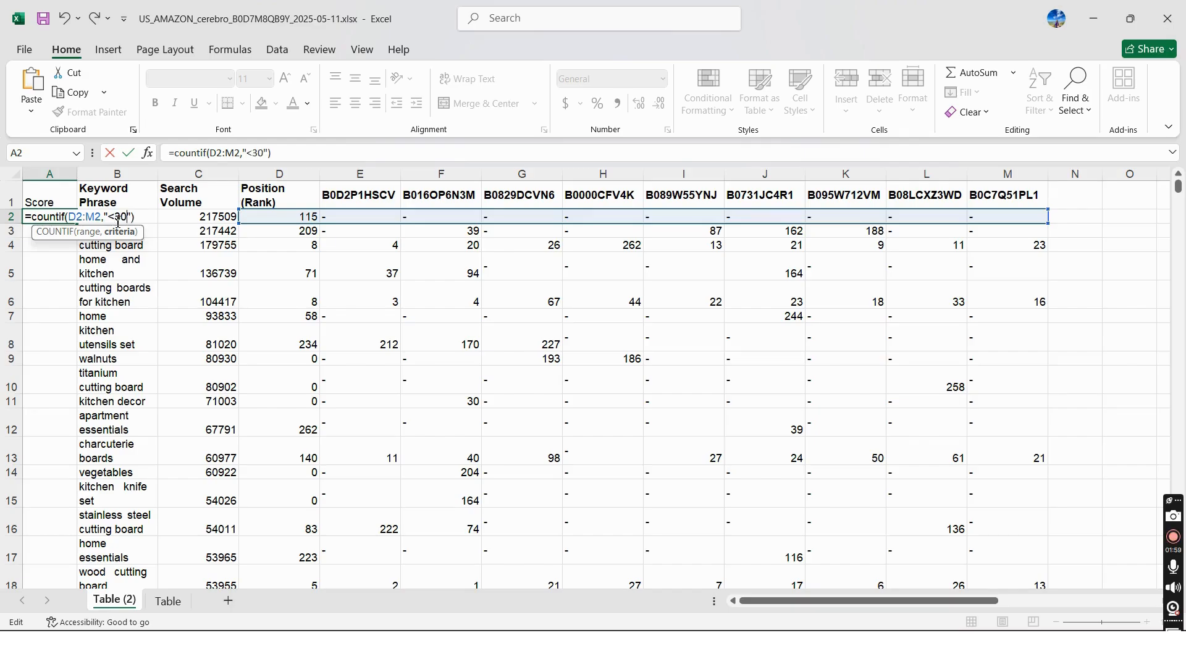
{"action": "key", "text": "Return"}
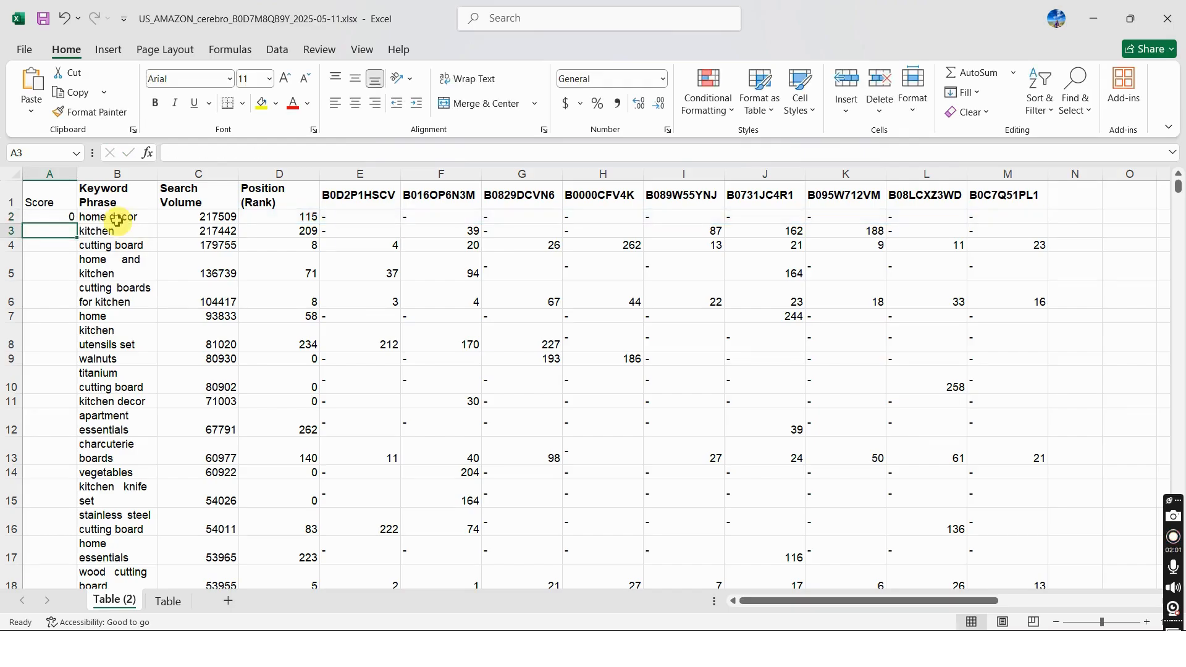
Fill the COUNTIF formula from A2 down the Score column for all keyword rows.
{"action": "left_click", "coordinate": [73, 217]}
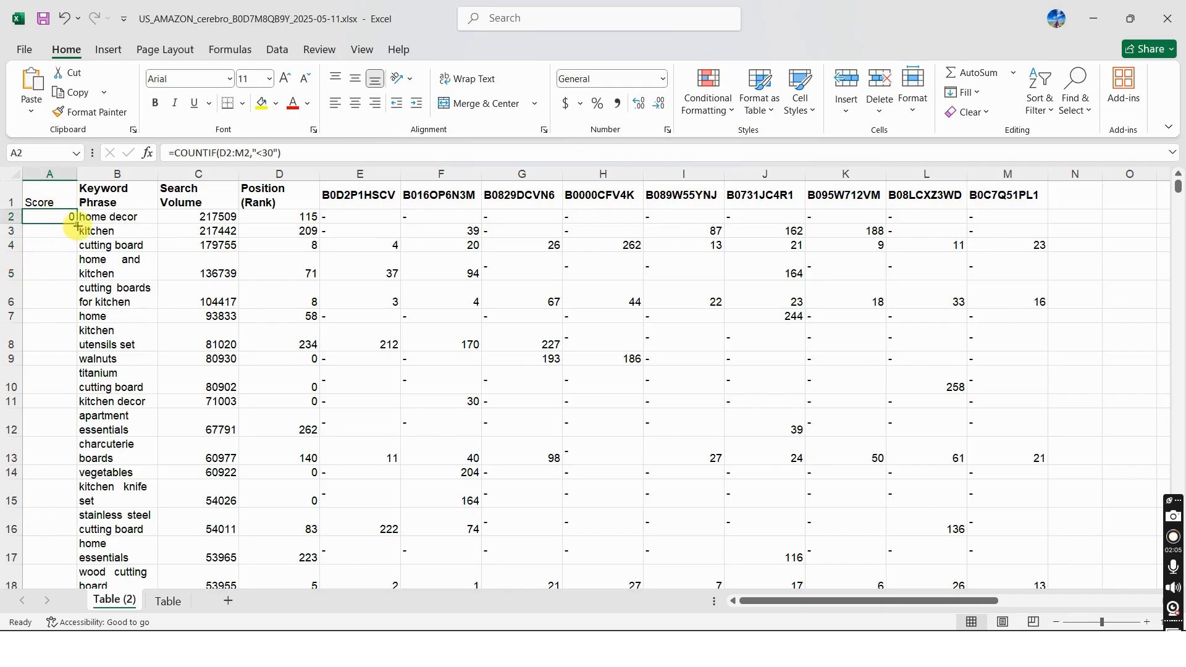
{"action": "double_click", "coordinate": [76, 224]}
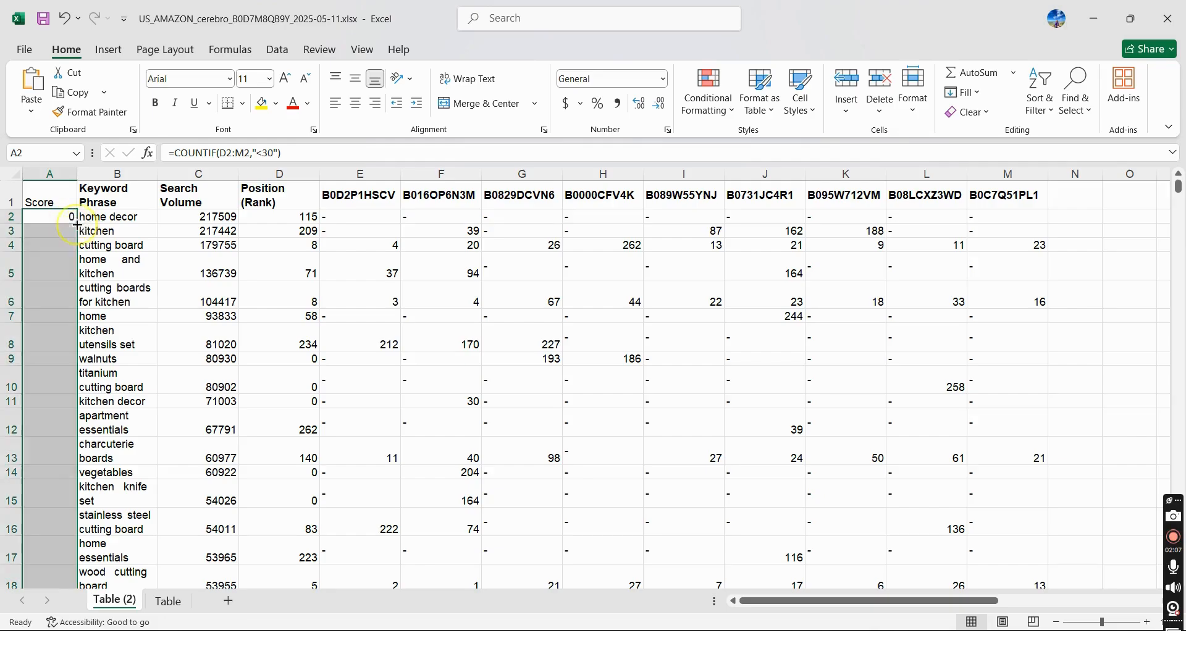
{"action": "left_click", "coordinate": [62, 329]}
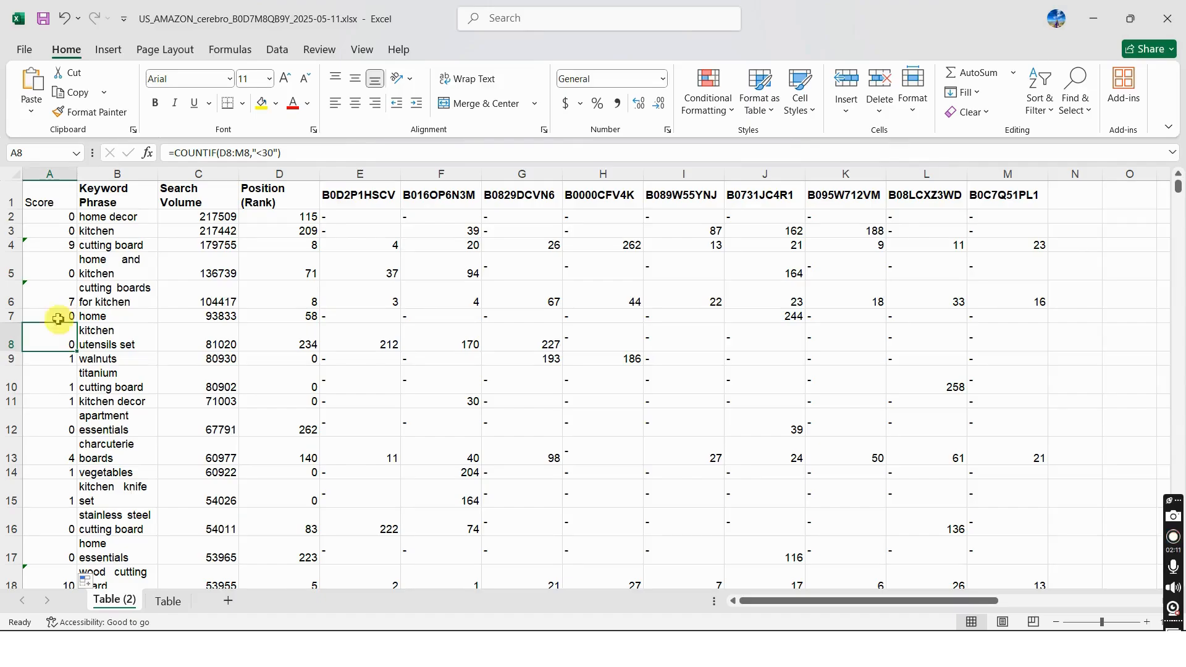
Add filters to the whole sheet's header row and sort the Score column from largest to smallest.
{"action": "left_click", "coordinate": [10, 177]}
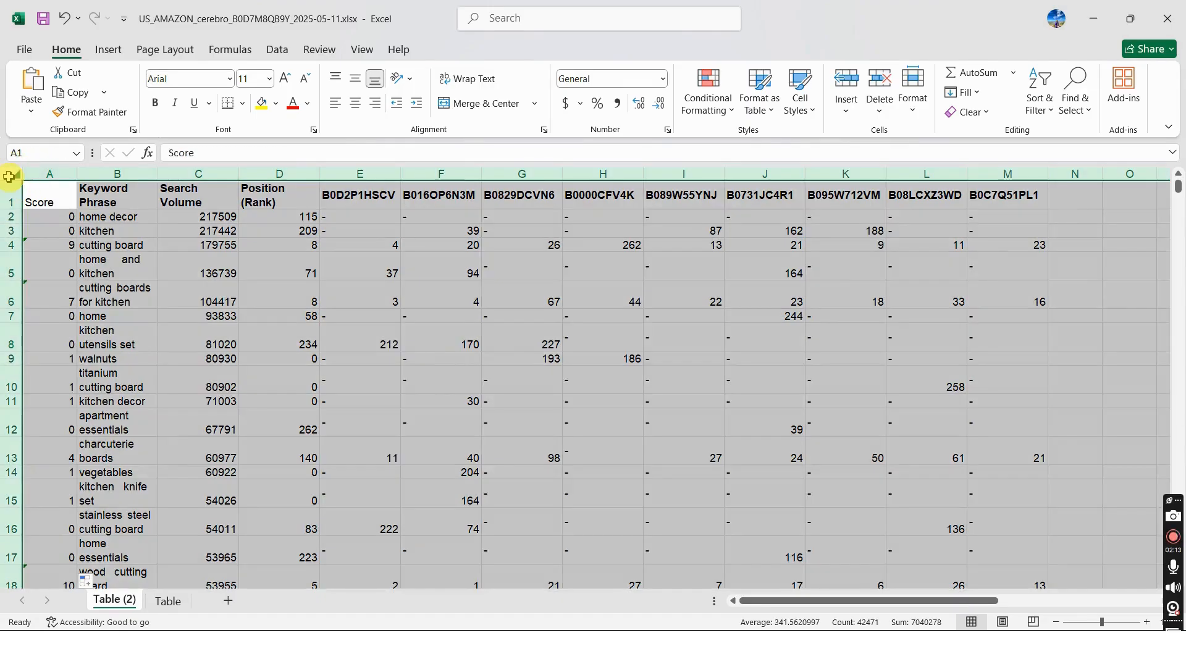
{"action": "left_click", "coordinate": [277, 50]}
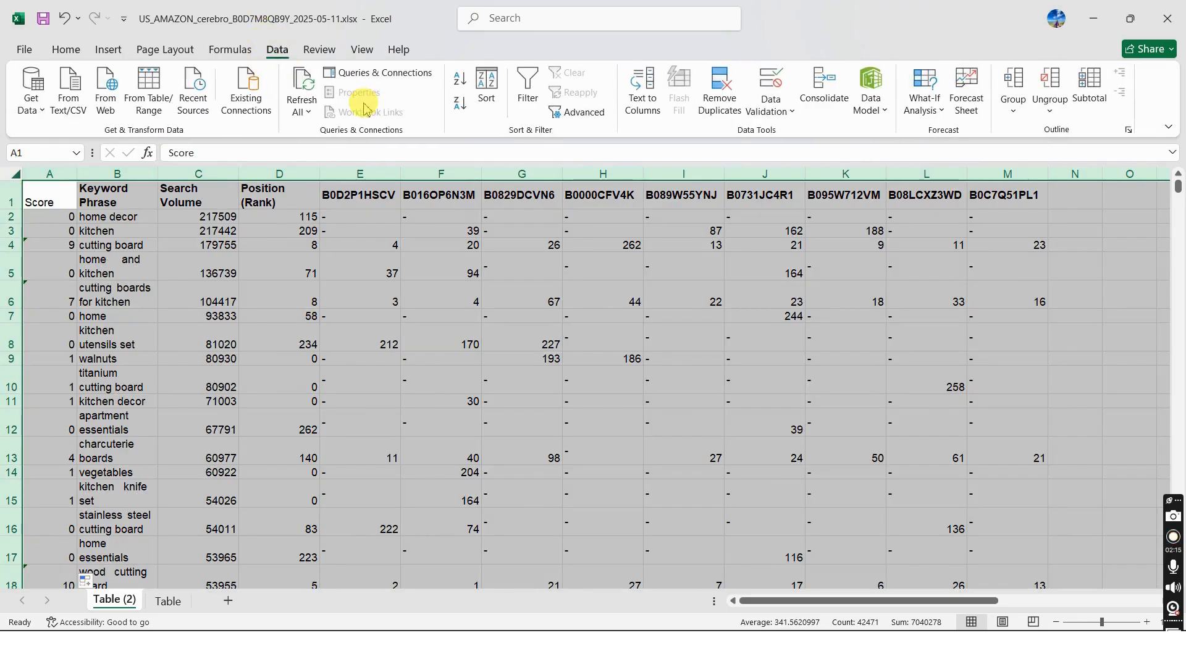
{"action": "left_click", "coordinate": [528, 86]}
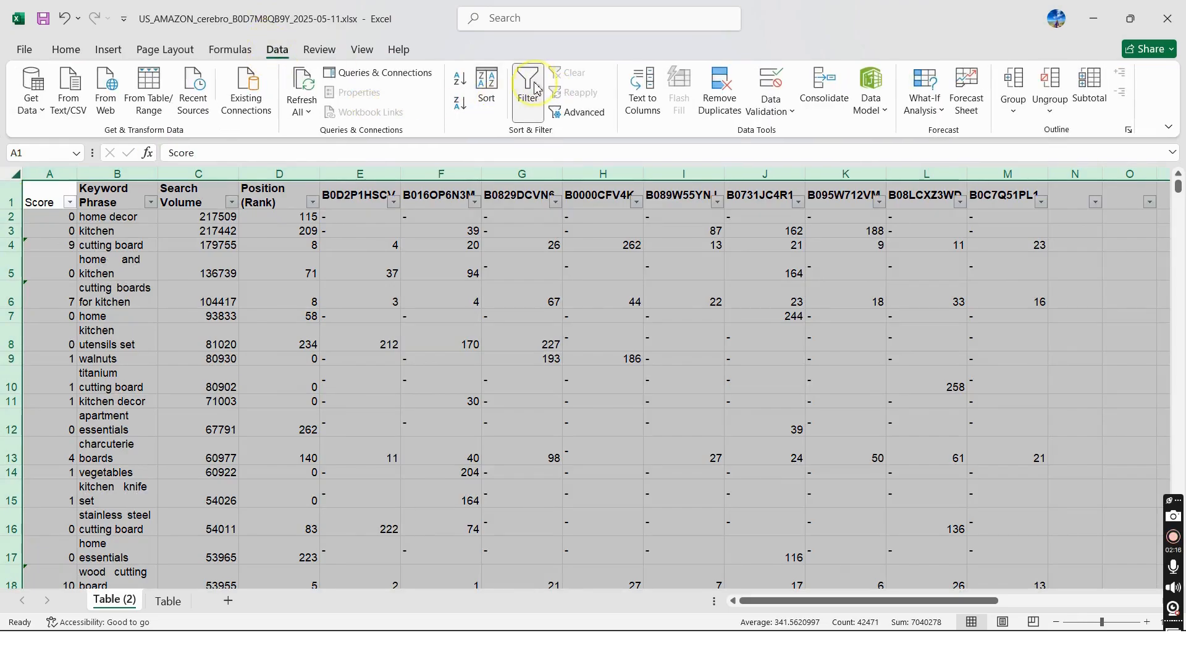
{"action": "left_click", "coordinate": [70, 202]}
{"action": "left_click", "coordinate": [99, 242]}
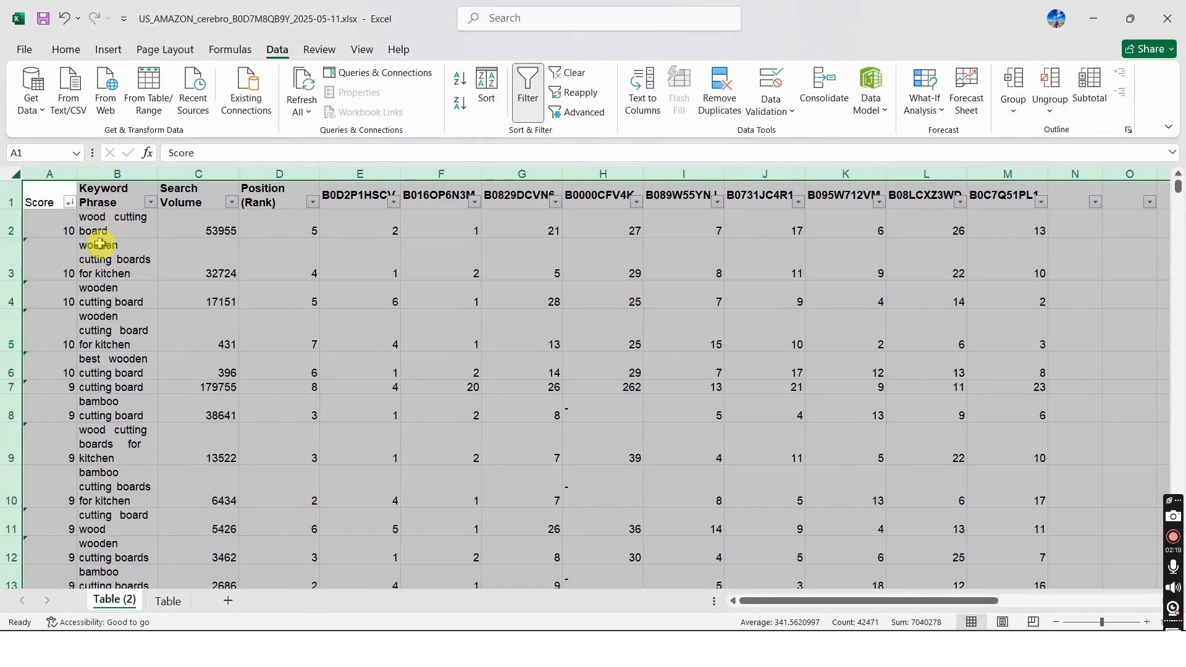
{"action": "left_click", "coordinate": [58, 267]}
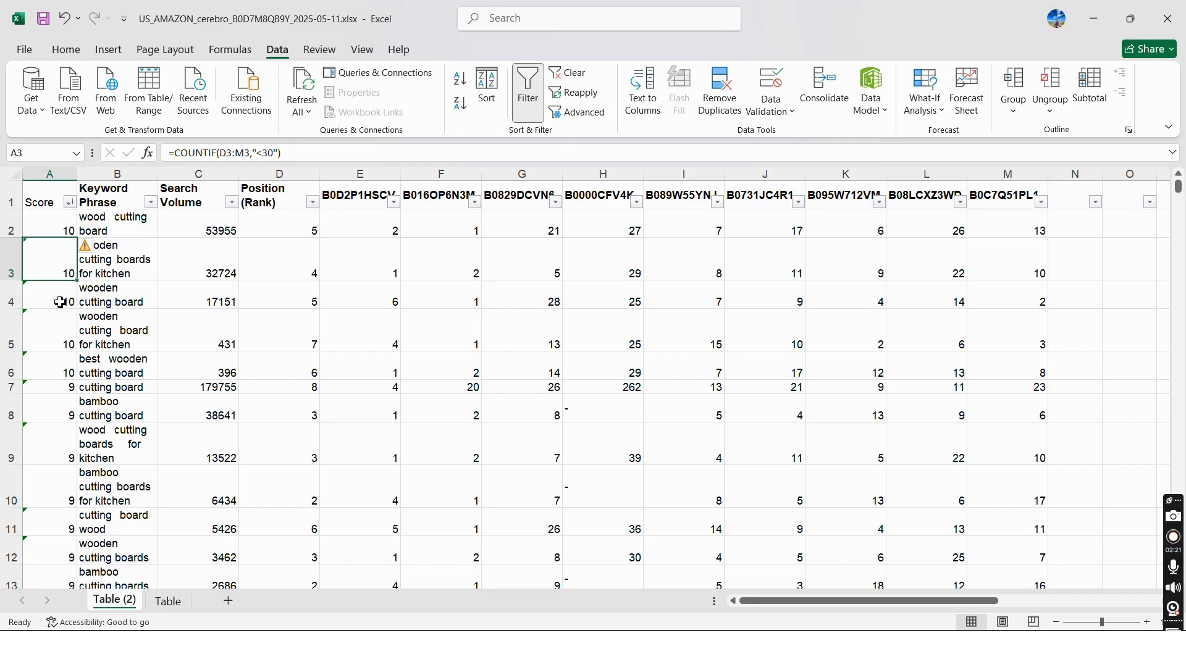
{"action": "scroll", "coordinate": [59, 299], "scroll_direction": "down", "scroll_amount": 5}
{"action": "scroll", "coordinate": [379, 313], "scroll_direction": "up", "scroll_amount": 5}
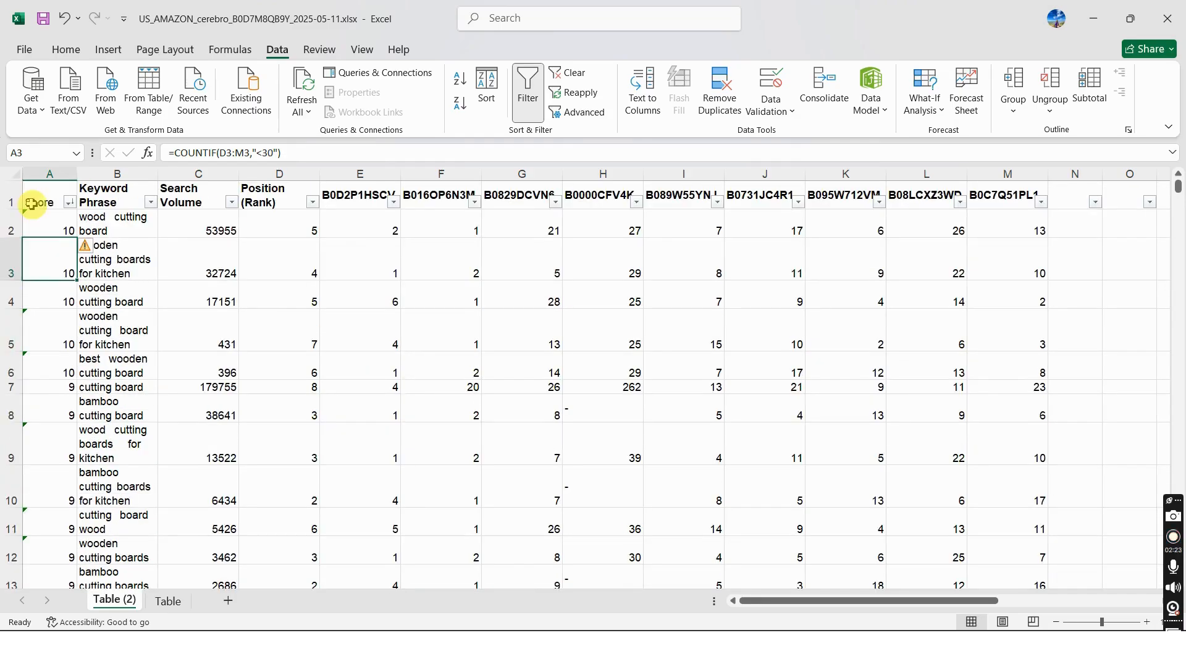
Widen column A slightly and make the Score heading in A1 centred and bold.
{"action": "left_click_drag", "start_coordinate": [76, 173], "coordinate": [85, 174]}
{"action": "left_click", "coordinate": [66, 196]}
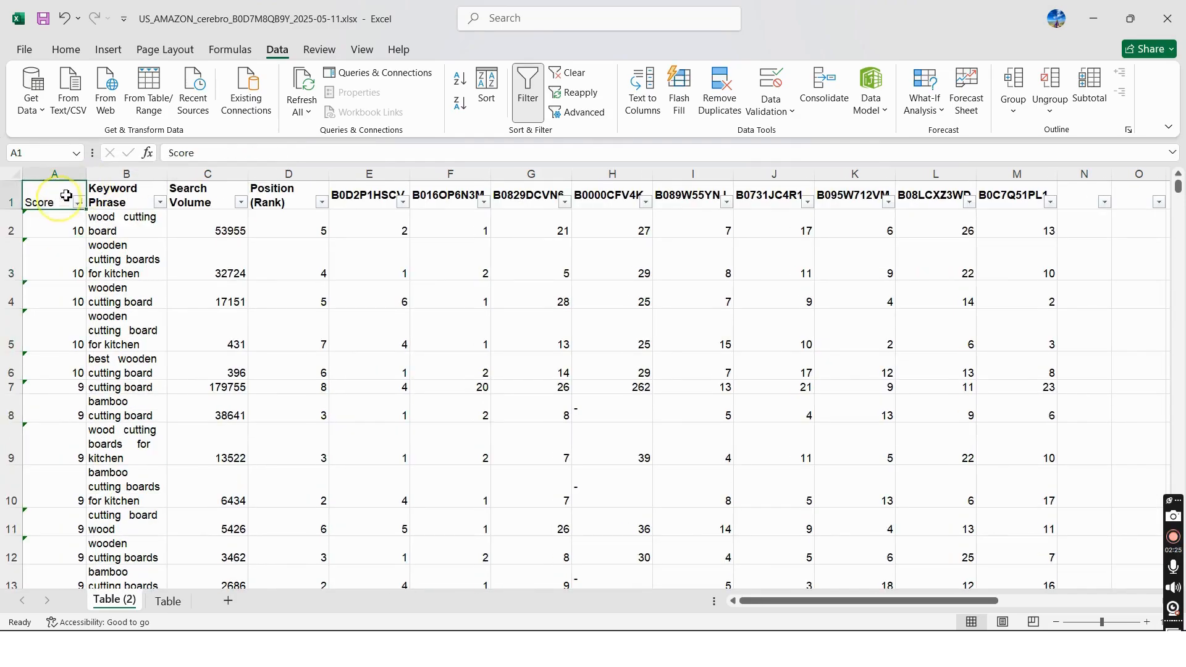
{"action": "left_click", "coordinate": [67, 49]}
{"action": "left_click", "coordinate": [354, 102]}
{"action": "key", "text": "ctrl+b"}
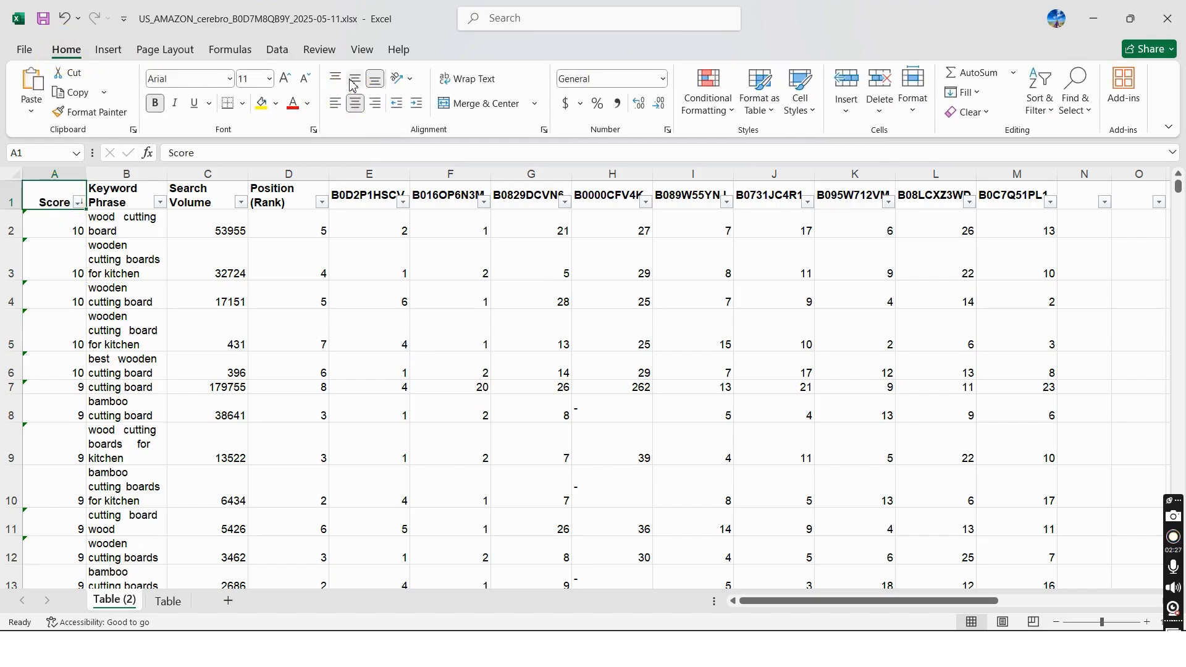
{"action": "left_click", "coordinate": [429, 251]}
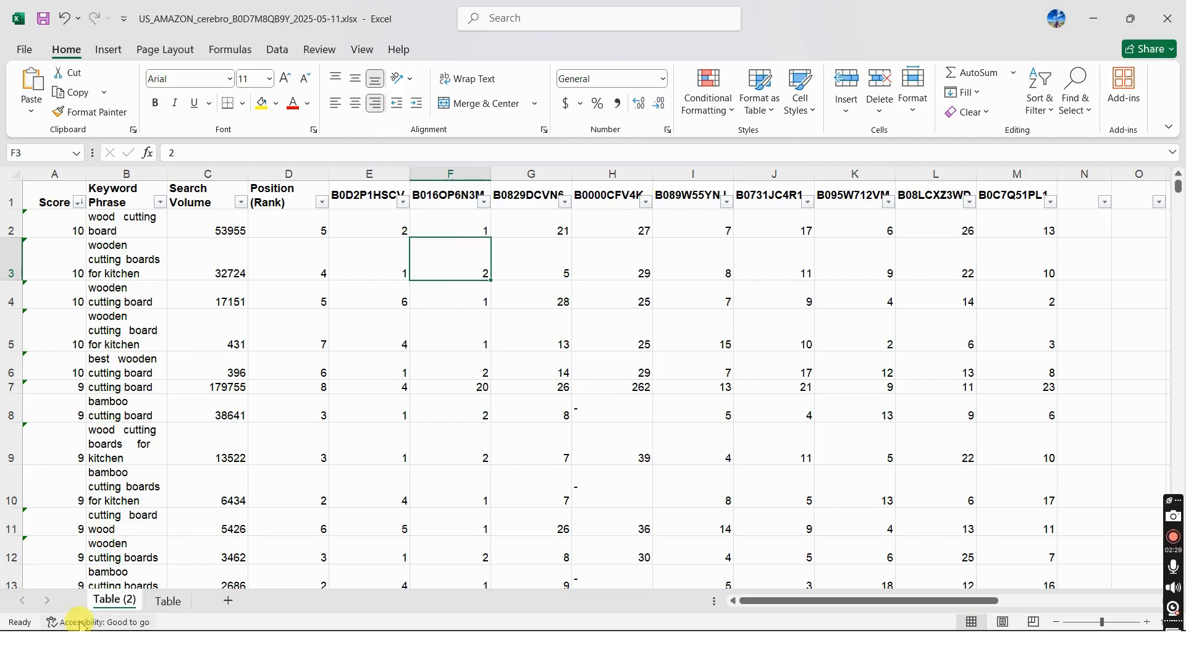
Create a copy of the Table (2) sheet placed before it and rename the copy Final KW Bank.
{"action": "right_click", "coordinate": [119, 603]}
{"action": "left_click", "coordinate": [175, 456]}
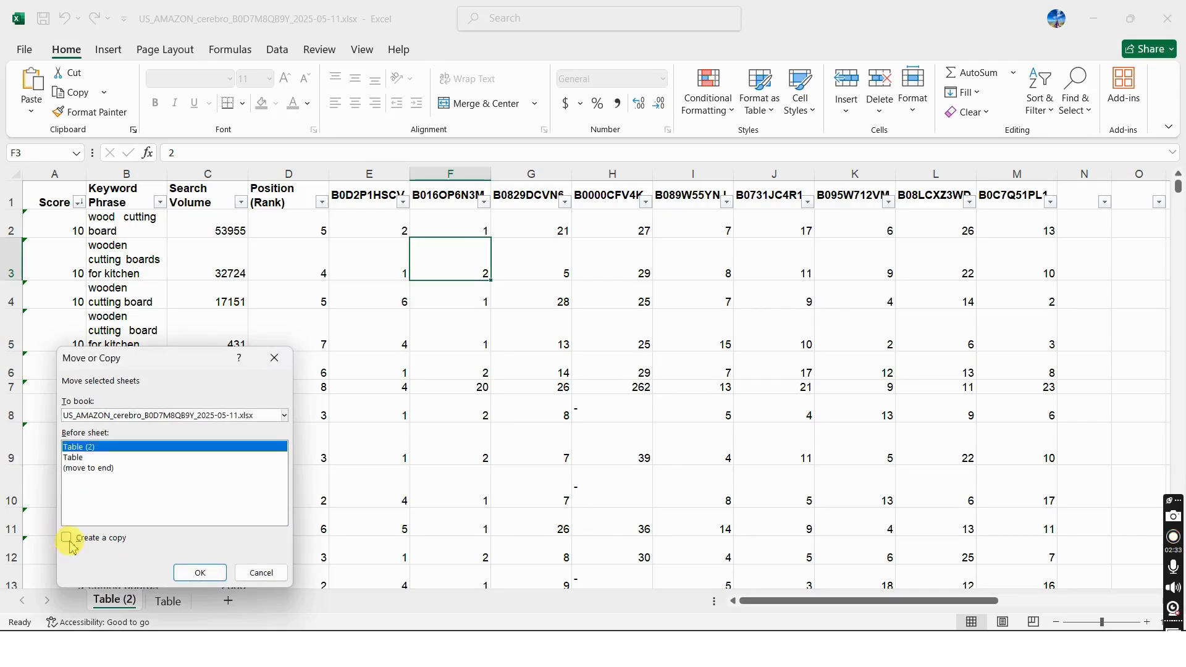
{"action": "left_click", "coordinate": [66, 537]}
{"action": "left_click", "coordinate": [199, 572]}
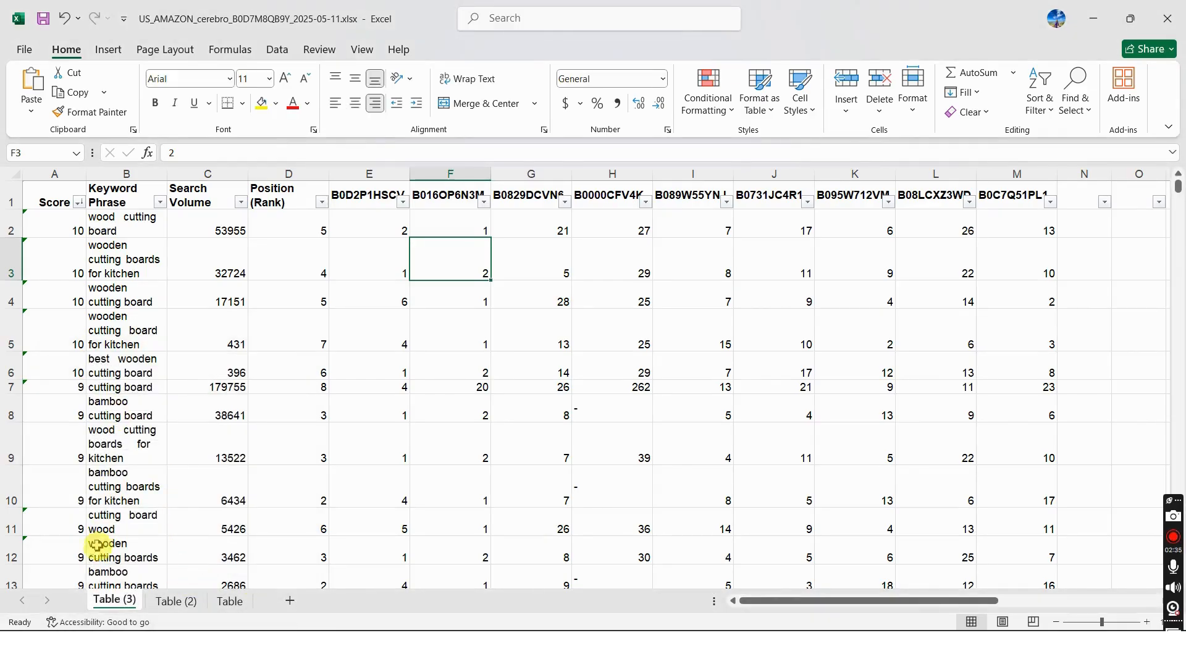
{"action": "double_click", "coordinate": [107, 601]}
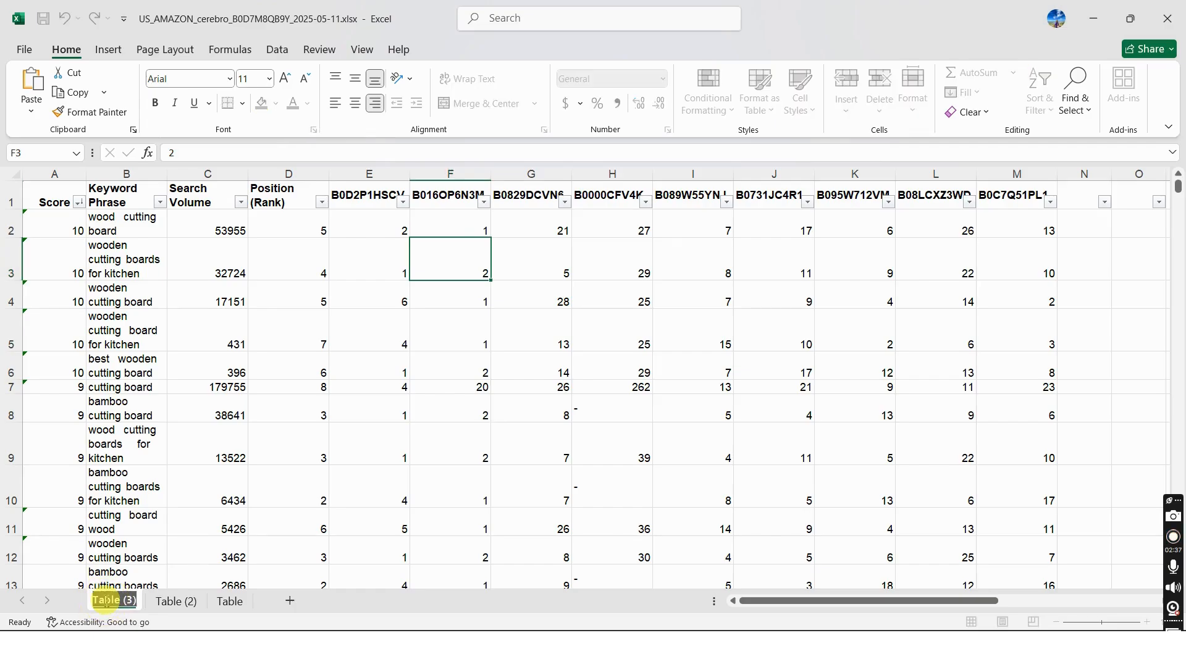
{"action": "type", "text": "Final"}
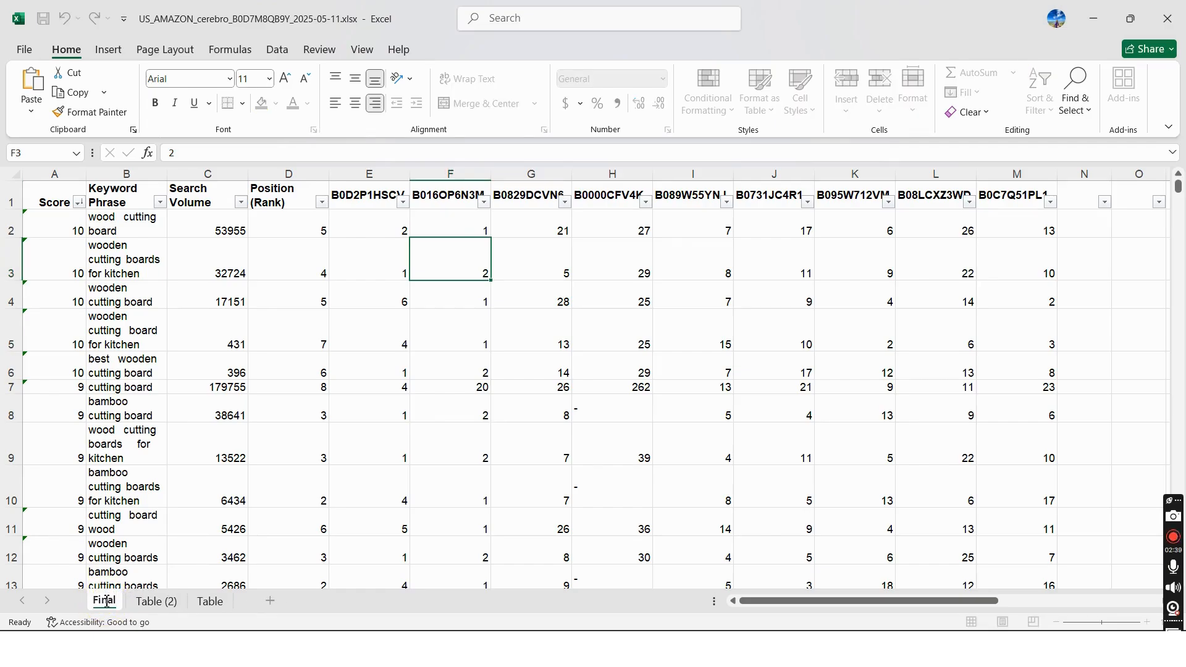
{"action": "type", "text": " KW Bank"}
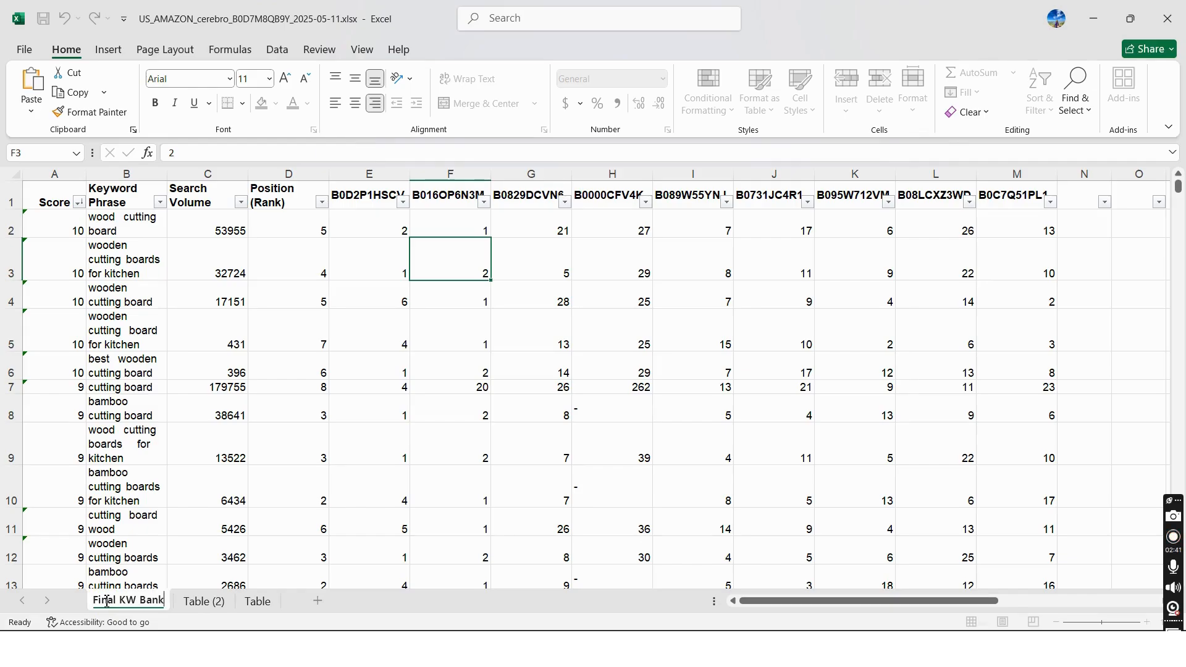
{"action": "left_click", "coordinate": [67, 243]}
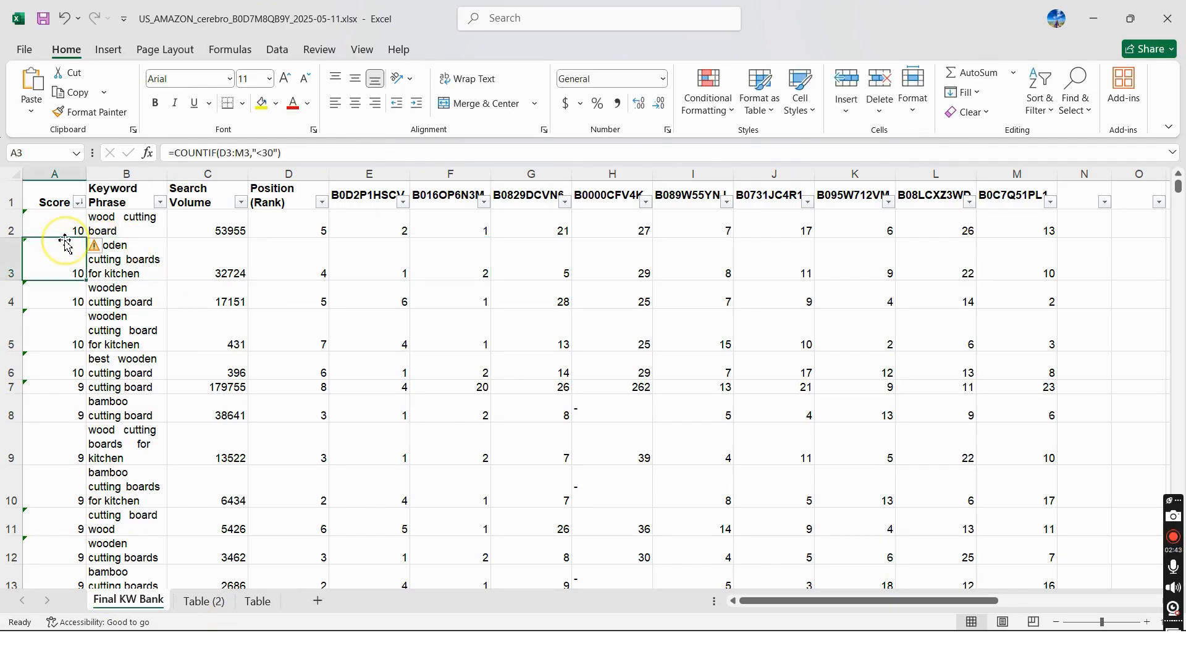
Filter the Score column on the Final KW Bank sheet to exclude scores 0, 1 and 2.
{"action": "scroll", "coordinate": [65, 239], "scroll_direction": "down", "scroll_amount": 4}
{"action": "scroll", "coordinate": [64, 239], "scroll_direction": "up", "scroll_amount": 4}
{"action": "left_click", "coordinate": [59, 210]}
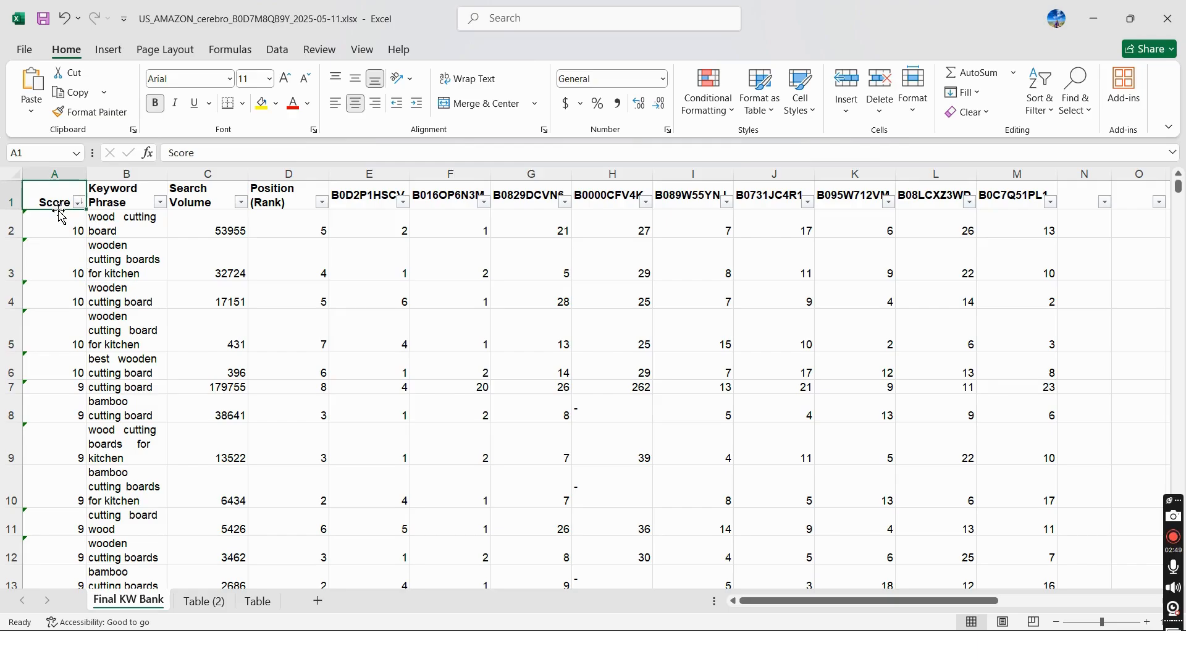
{"action": "left_click", "coordinate": [78, 202]}
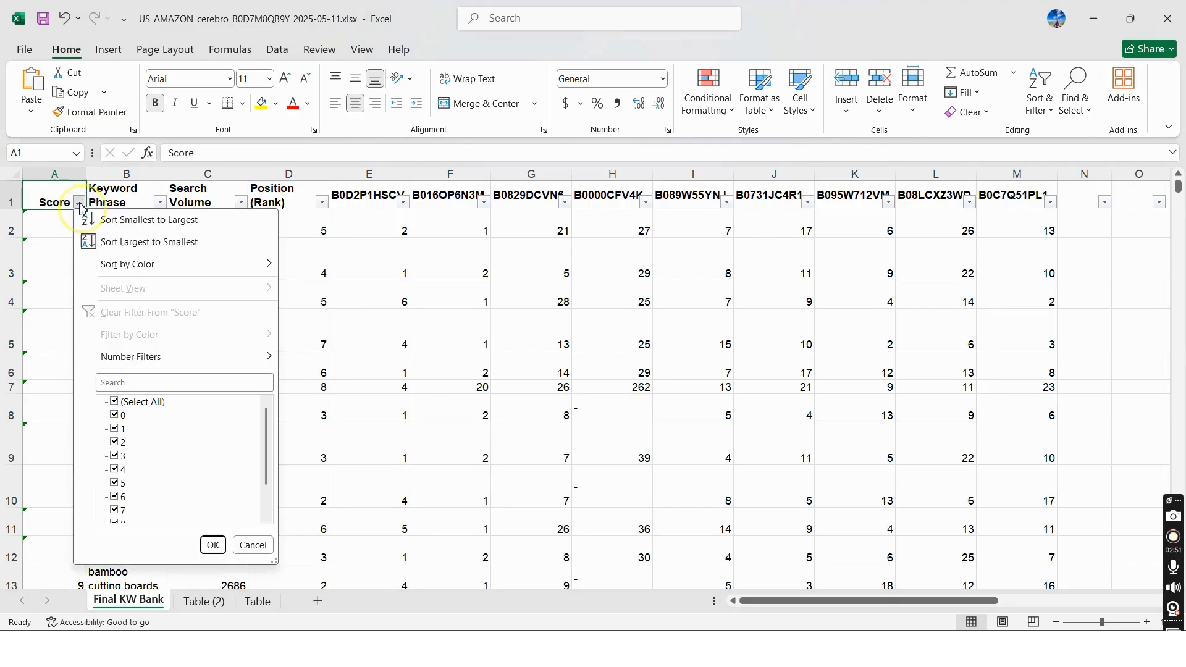
{"action": "left_click", "coordinate": [115, 403]}
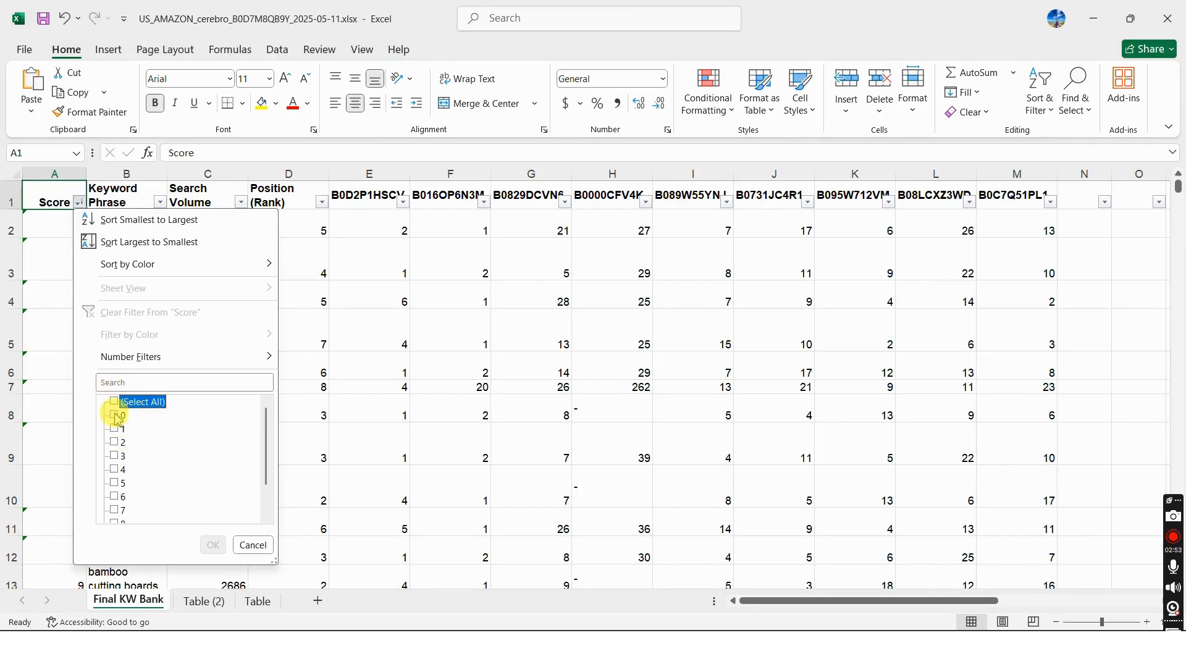
{"action": "left_click", "coordinate": [115, 403]}
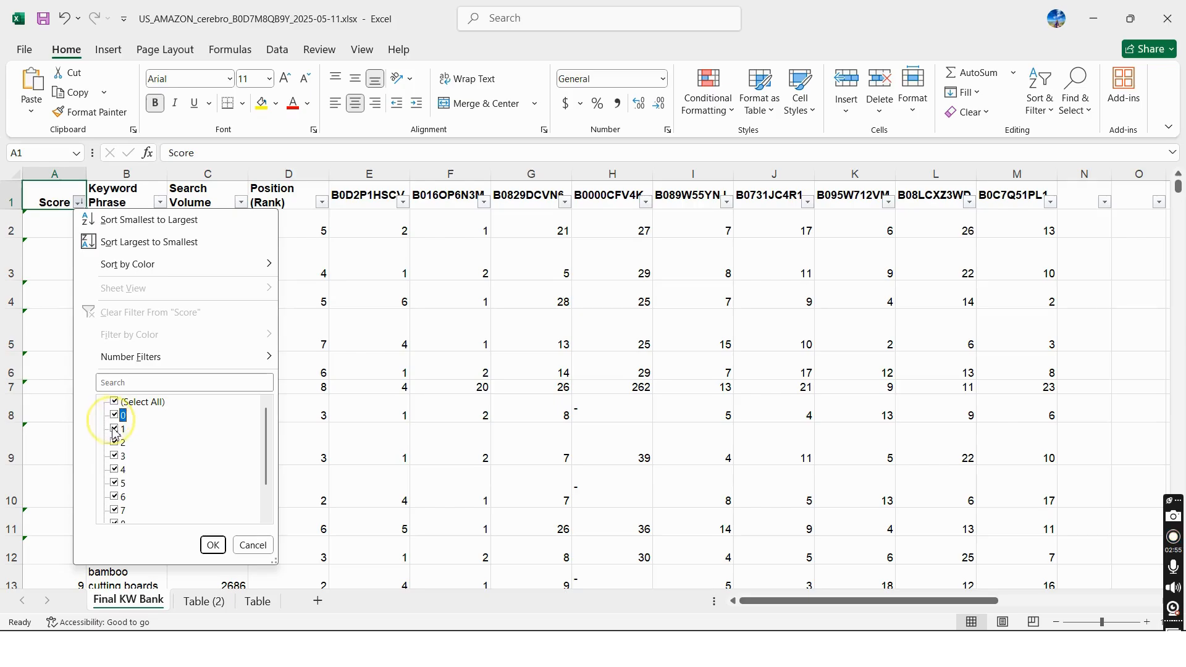
{"action": "left_click", "coordinate": [114, 415]}
{"action": "left_click", "coordinate": [115, 429]}
{"action": "left_click", "coordinate": [114, 443]}
{"action": "left_click", "coordinate": [213, 545]}
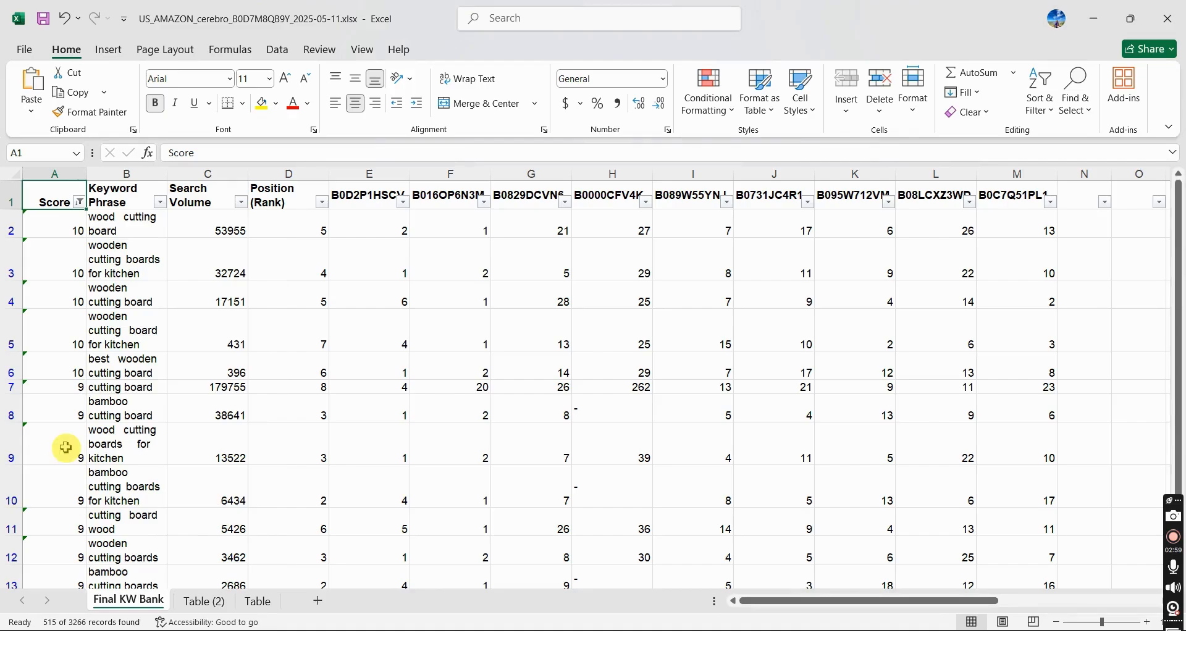
Check the filtered list down to its last rows, then widen the Keyword Phrase column to more than its current width.
{"action": "left_click_drag", "start_coordinate": [1180, 238], "coordinate": [1177, 421]}
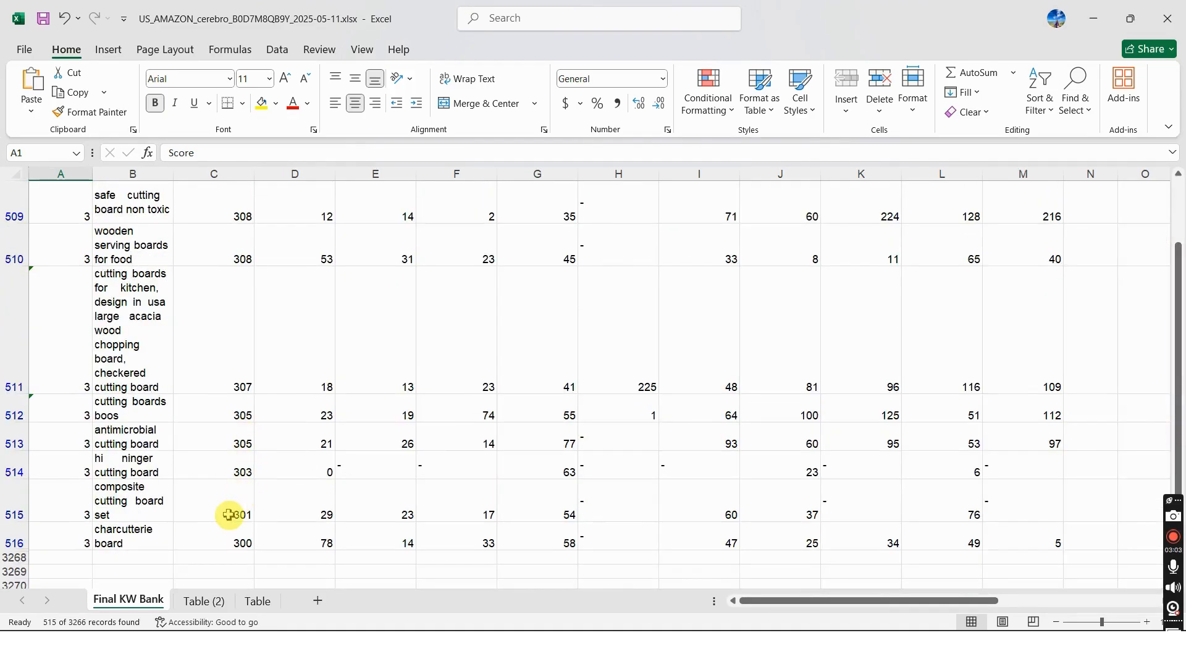
{"action": "scroll", "coordinate": [228, 515], "scroll_direction": "up", "scroll_amount": 20}
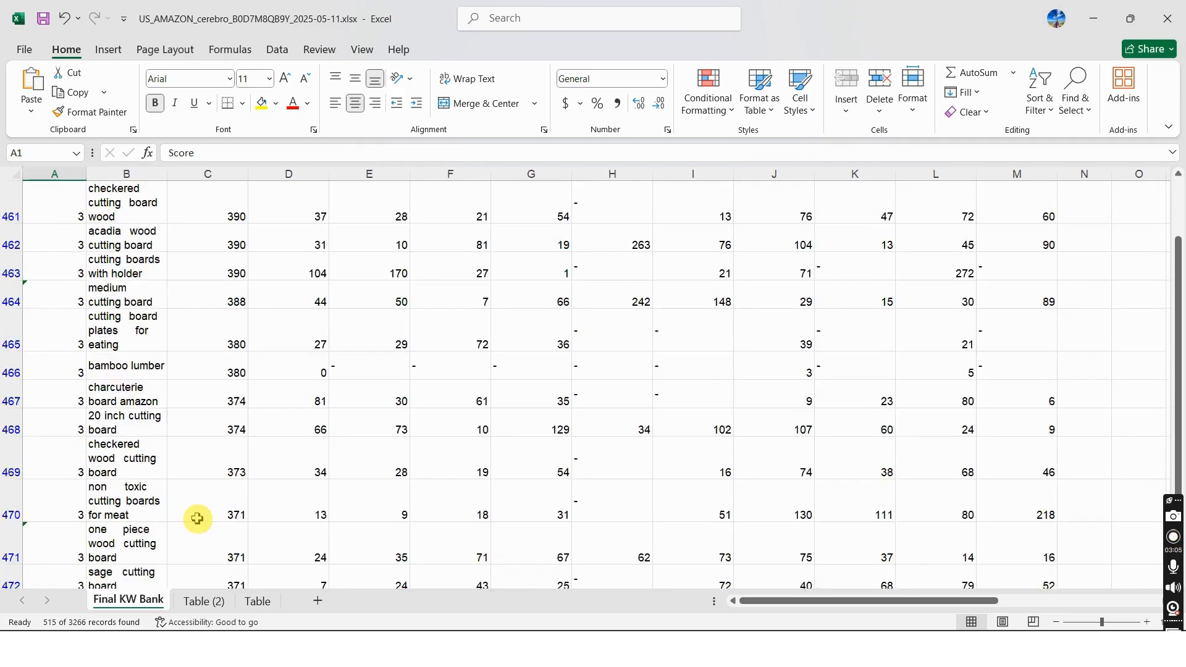
{"action": "scroll", "coordinate": [207, 512], "scroll_direction": "up", "scroll_amount": 7}
{"action": "left_click_drag", "start_coordinate": [1177, 352], "coordinate": [1181, 218]}
{"action": "left_click_drag", "start_coordinate": [168, 176], "coordinate": [233, 160]}
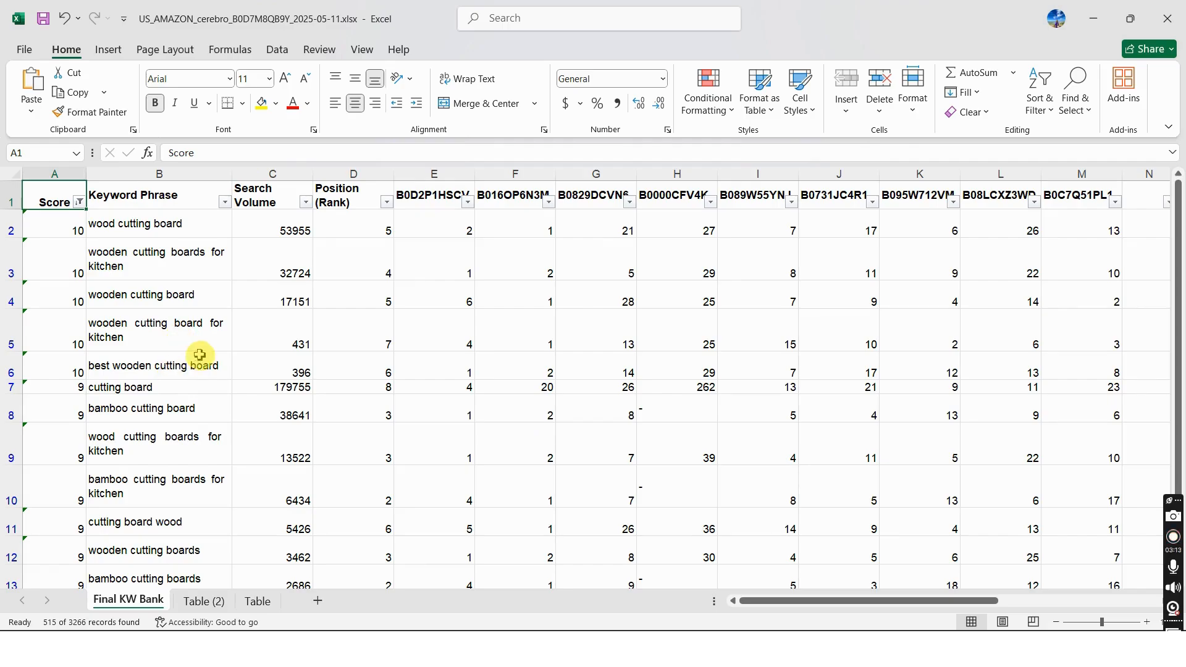
Review the keyword phrases for brand names and fill the caraway birchwood cutting board cell B110 with yellow.
{"action": "left_click", "coordinate": [163, 198]}
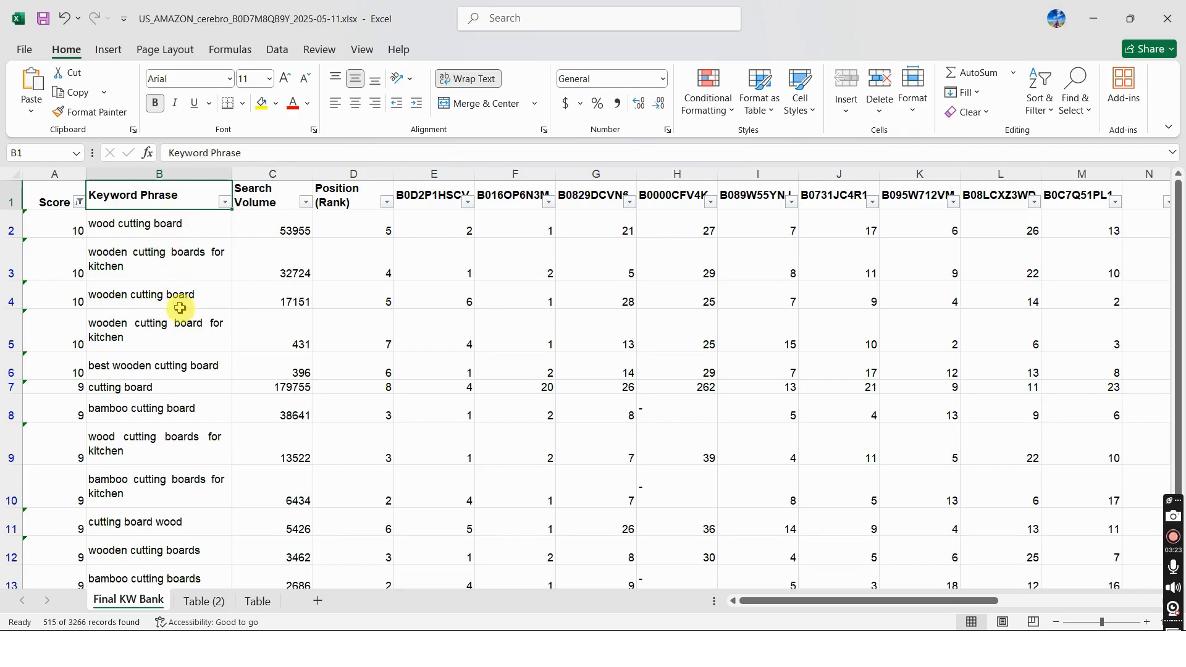
{"action": "left_click", "coordinate": [184, 433]}
{"action": "scroll", "coordinate": [179, 429], "scroll_direction": "down", "scroll_amount": 8}
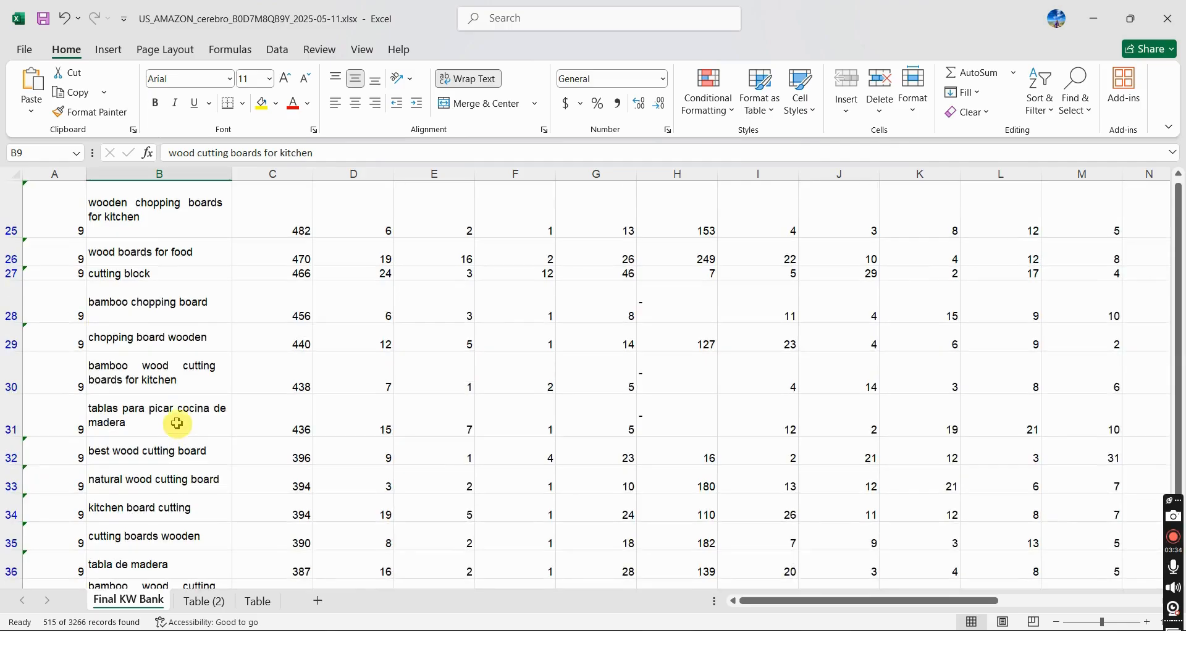
{"action": "scroll", "coordinate": [173, 407], "scroll_direction": "down", "scroll_amount": 2}
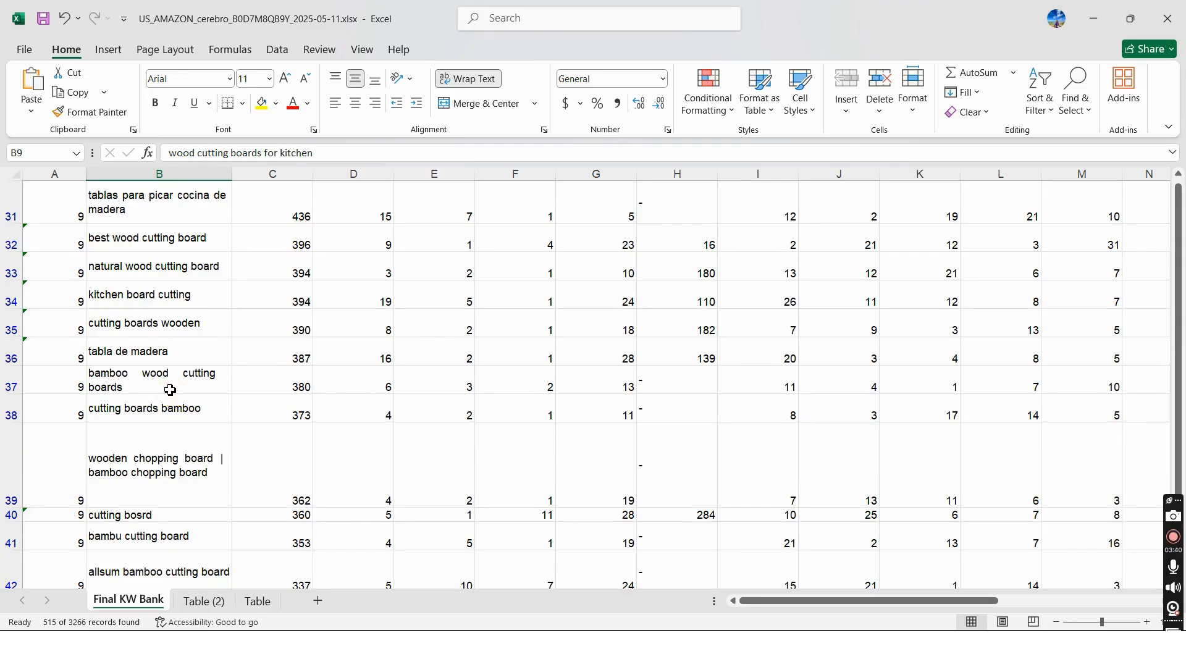
{"action": "right_click", "coordinate": [170, 388]}
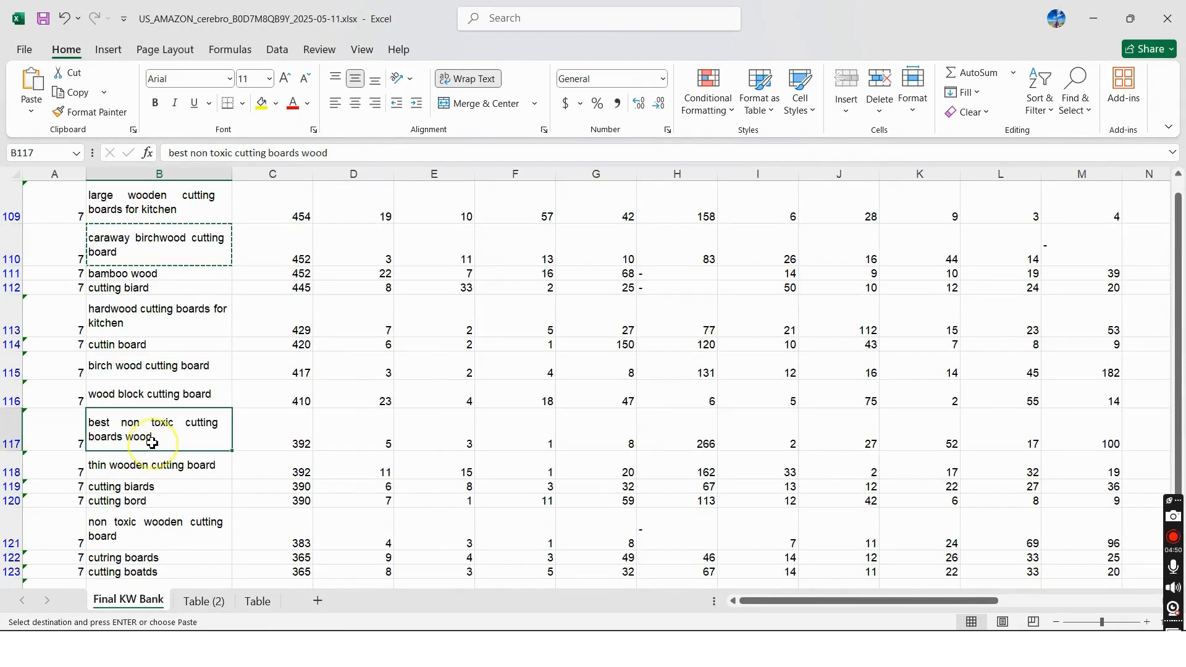
{"action": "left_click", "coordinate": [173, 258]}
{"action": "scroll", "coordinate": [247, 494], "scroll_direction": "up", "scroll_amount": 2}
{"action": "scroll", "coordinate": [194, 519], "scroll_direction": "down", "scroll_amount": 1}
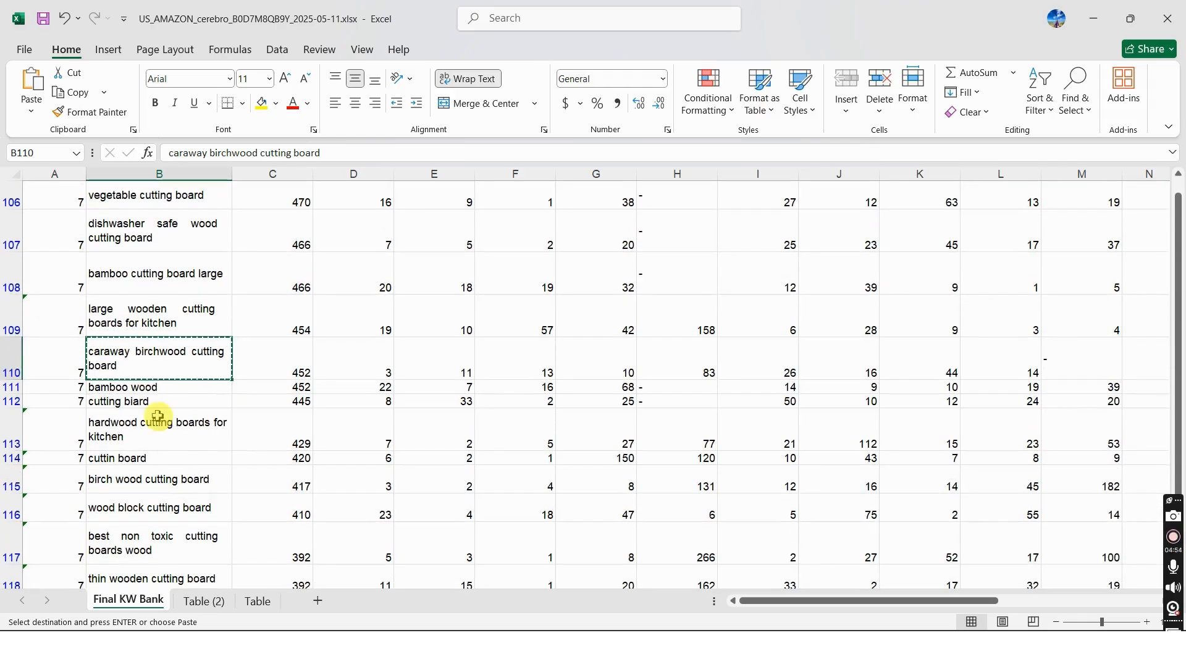
{"action": "left_click", "coordinate": [262, 103]}
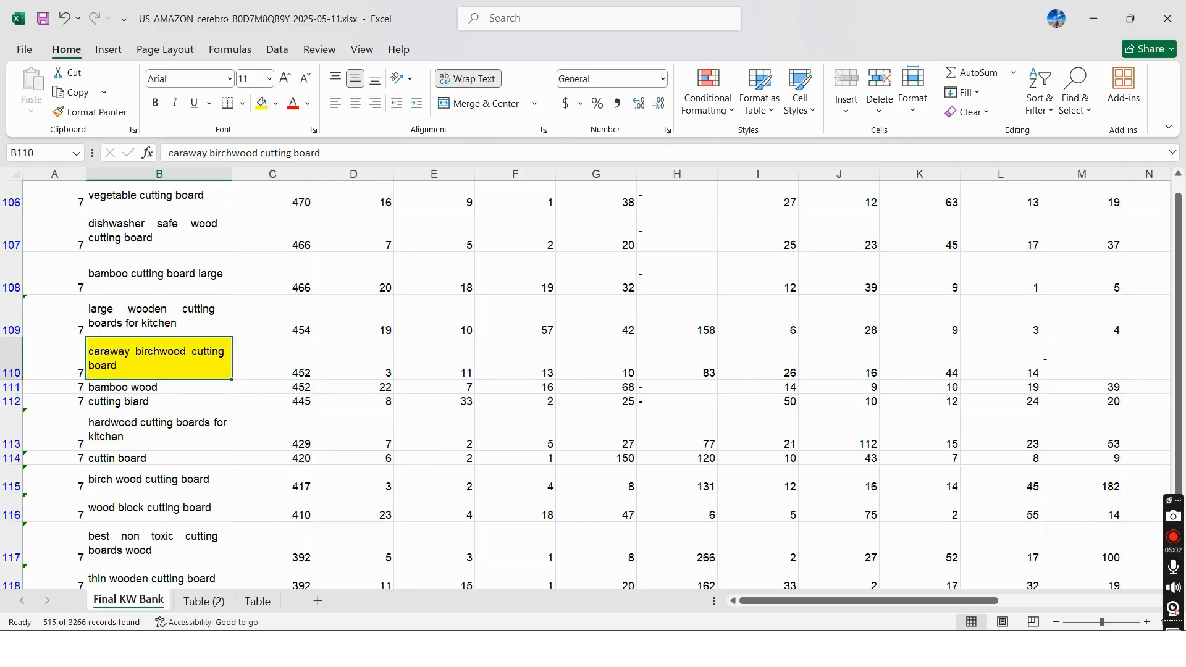
Check the Amazon results for caraway birchwood cutting board in the browser, then return to Excel and hide row 110.
{"action": "left_click", "coordinate": [720, 559]}
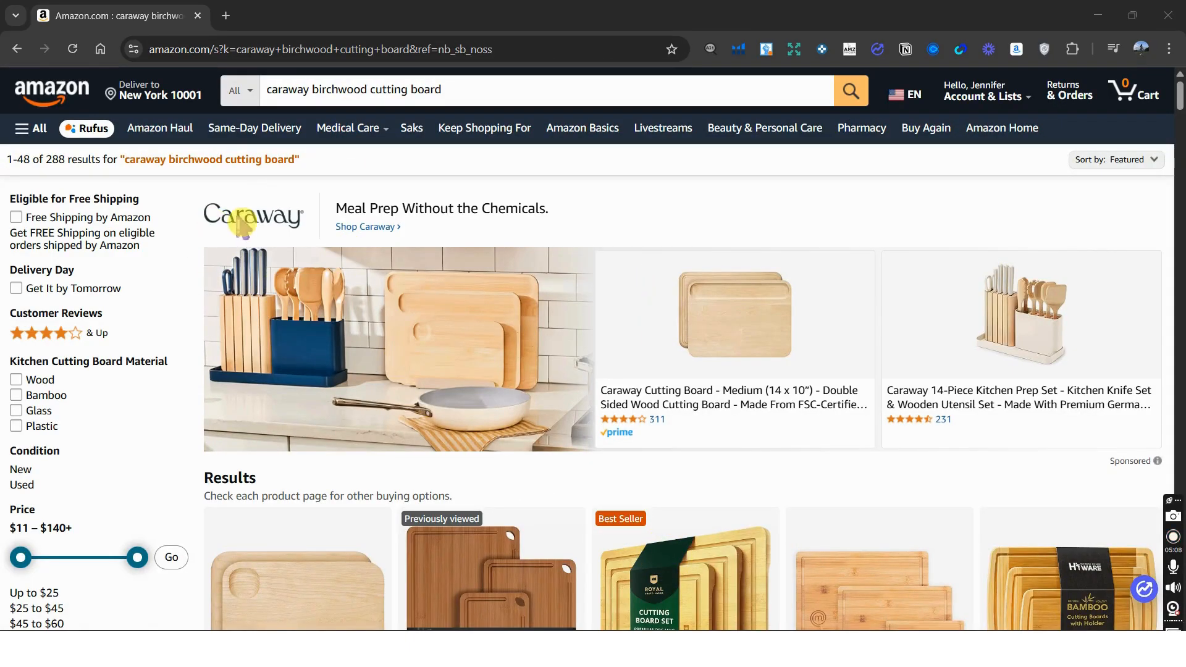
{"action": "key", "text": "alt+Tab"}
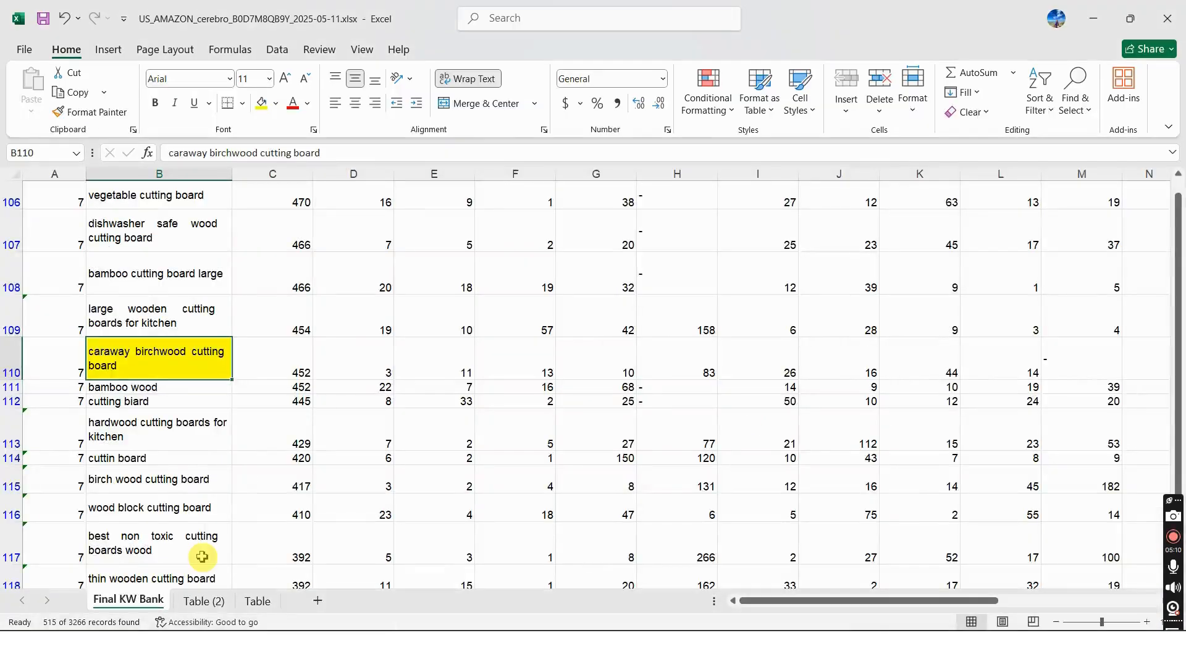
{"action": "left_click", "coordinate": [11, 365]}
{"action": "right_click", "coordinate": [11, 364]}
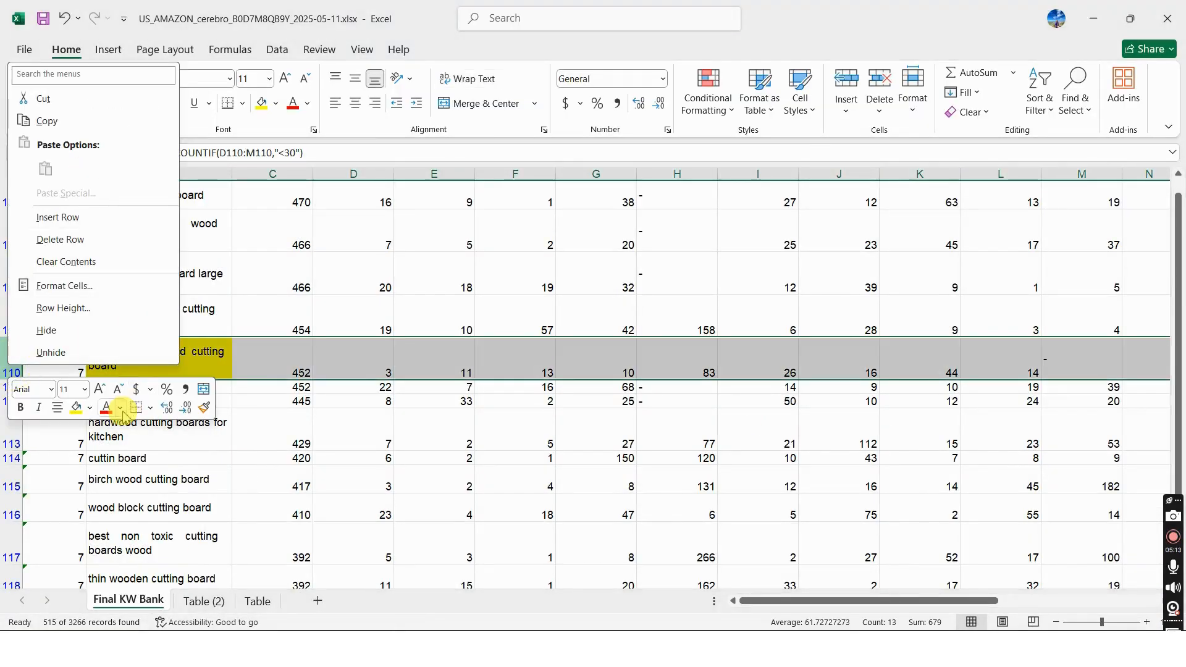
{"action": "left_click", "coordinate": [38, 331]}
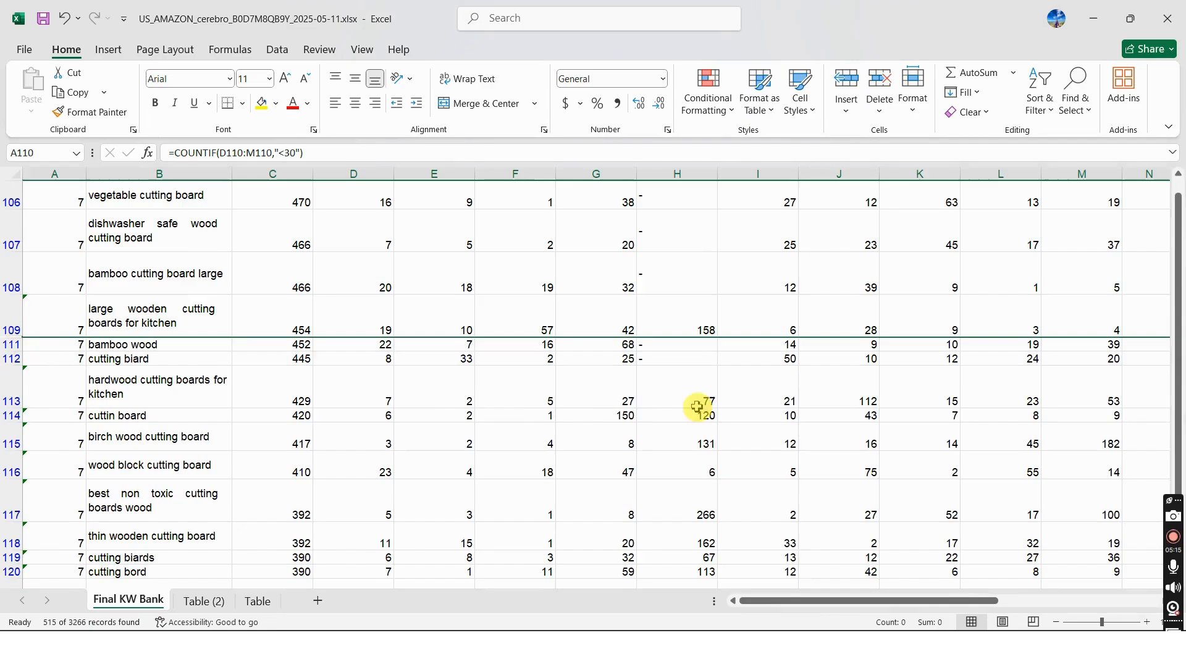
Examine the keyword phrases below row 110 for further branded or irrelevant terms.
{"action": "scroll", "coordinate": [364, 405], "scroll_direction": "up", "scroll_amount": 1}
{"action": "scroll", "coordinate": [364, 408], "scroll_direction": "down", "scroll_amount": 3}
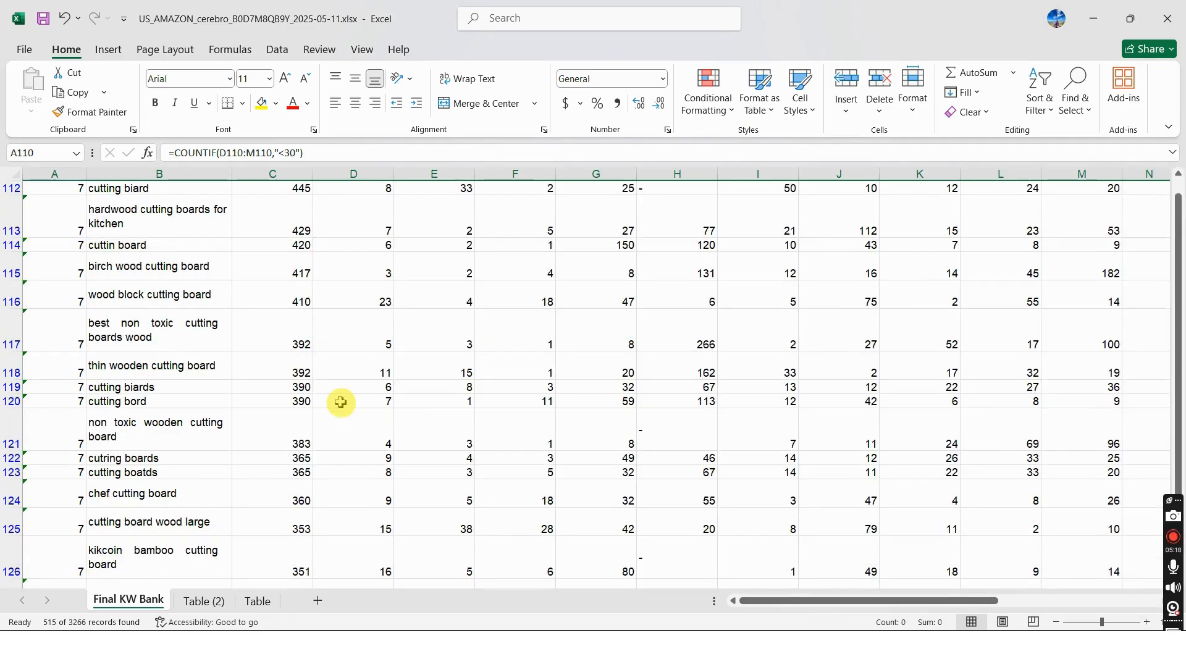
{"action": "scroll", "coordinate": [339, 403], "scroll_direction": "down", "scroll_amount": 1}
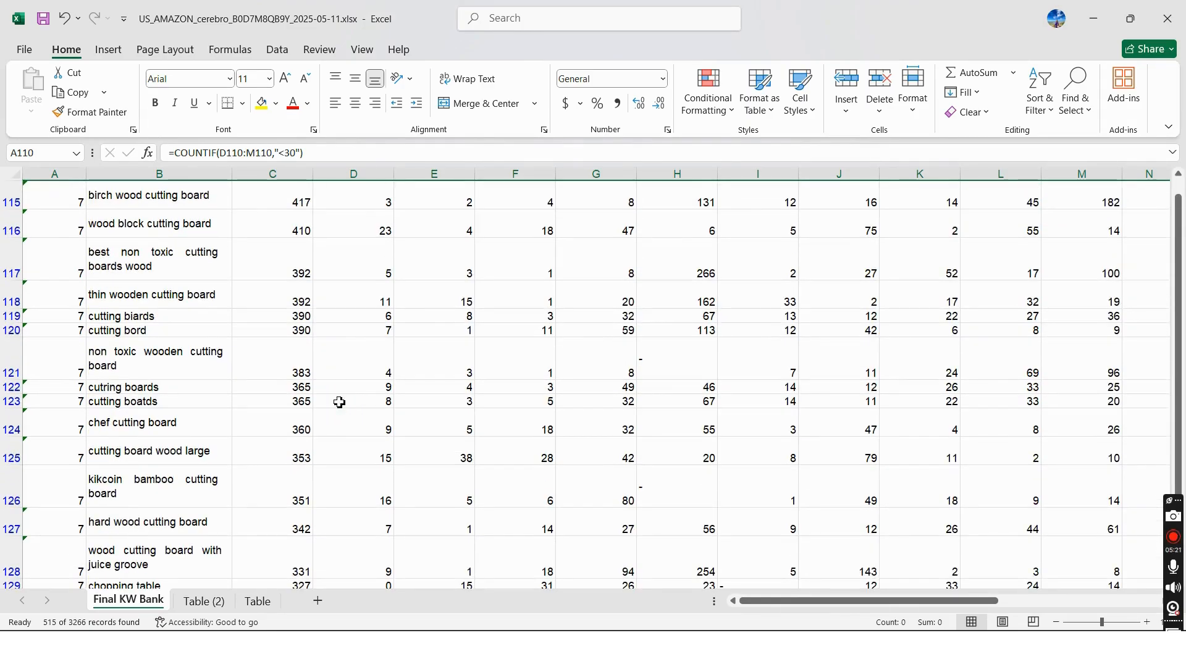
{"action": "scroll", "coordinate": [340, 402], "scroll_direction": "down", "scroll_amount": 2}
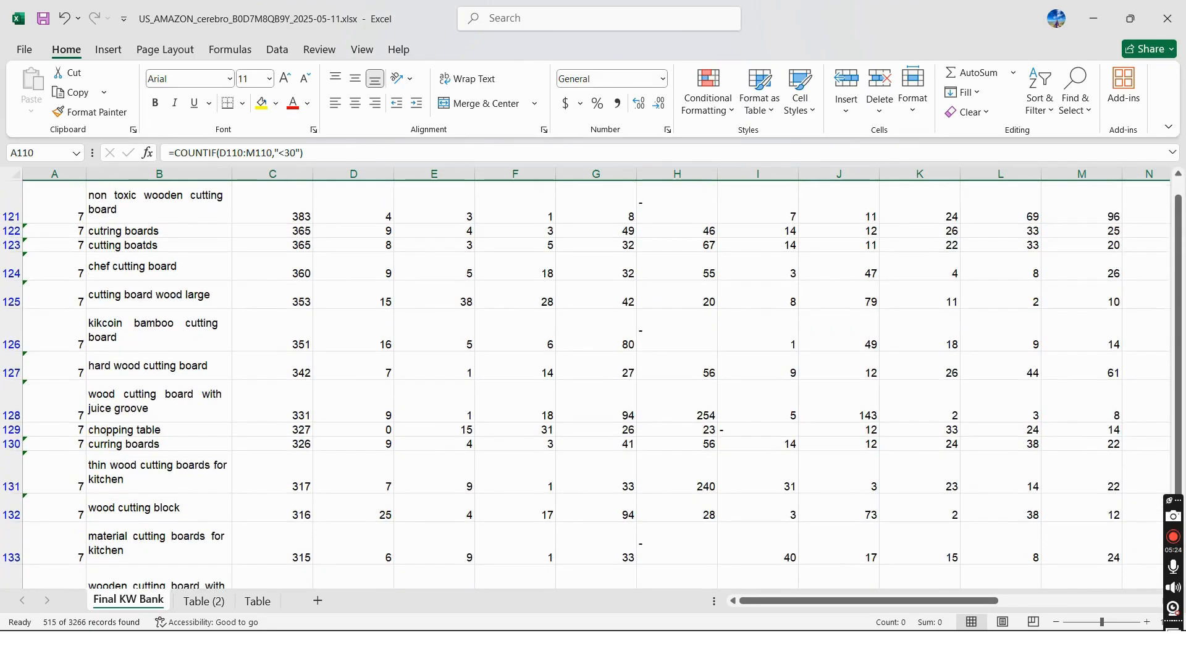